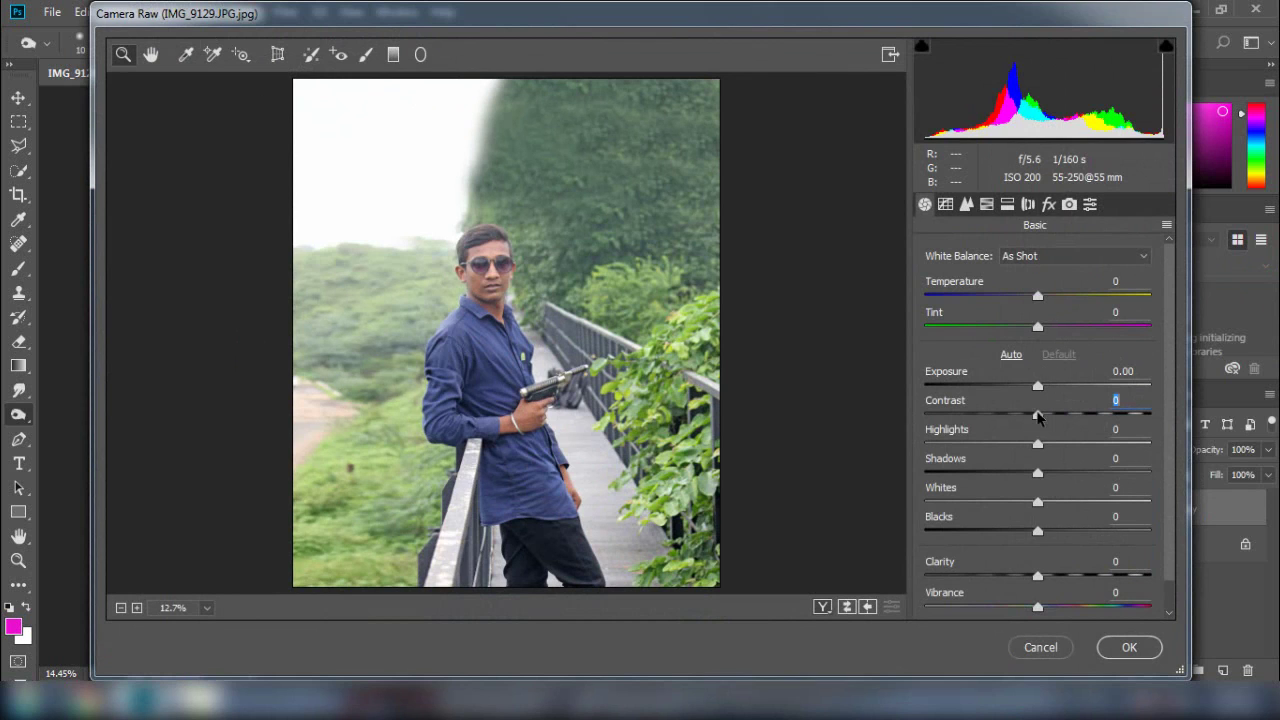
# Step: Set contrast to +25, highlights to -25, shadows to +45, blacks to -33, clarity to +23 and vibrance to +18
pyautogui.moveTo(1037, 418); pyautogui.dragTo(1088, 480)
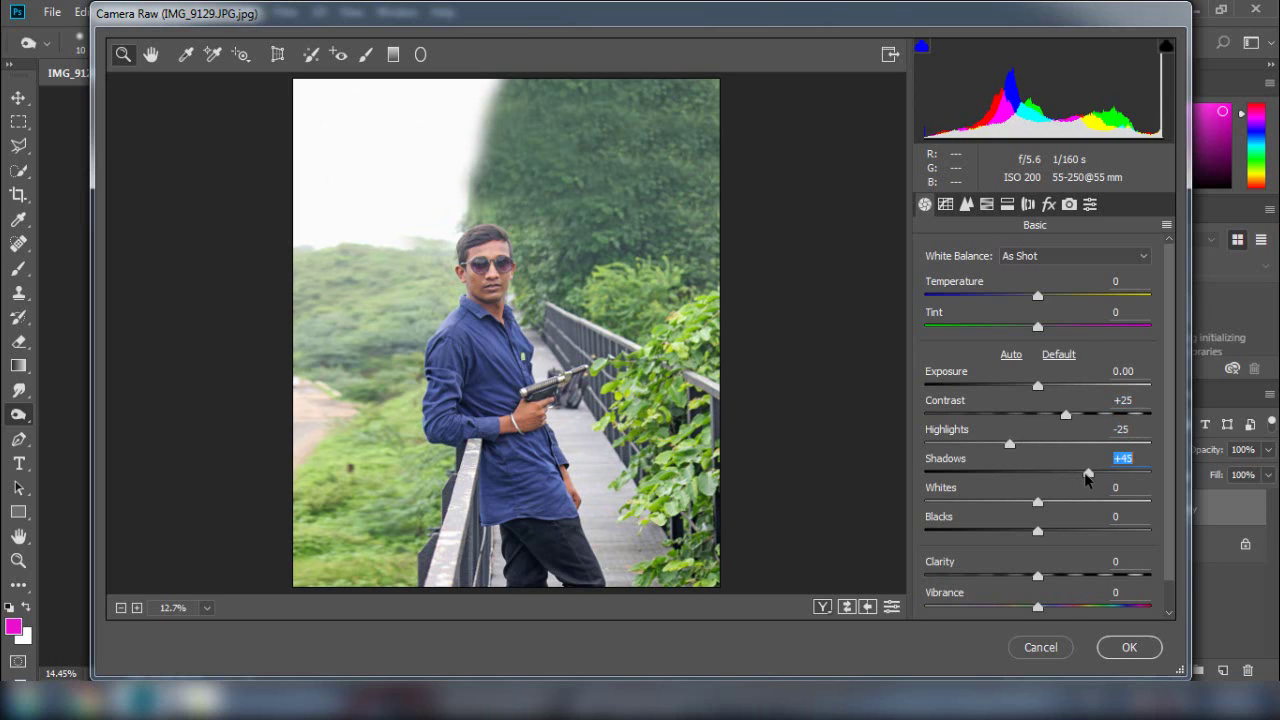
pyautogui.moveTo(1037, 531); pyautogui.dragTo(1062, 586)
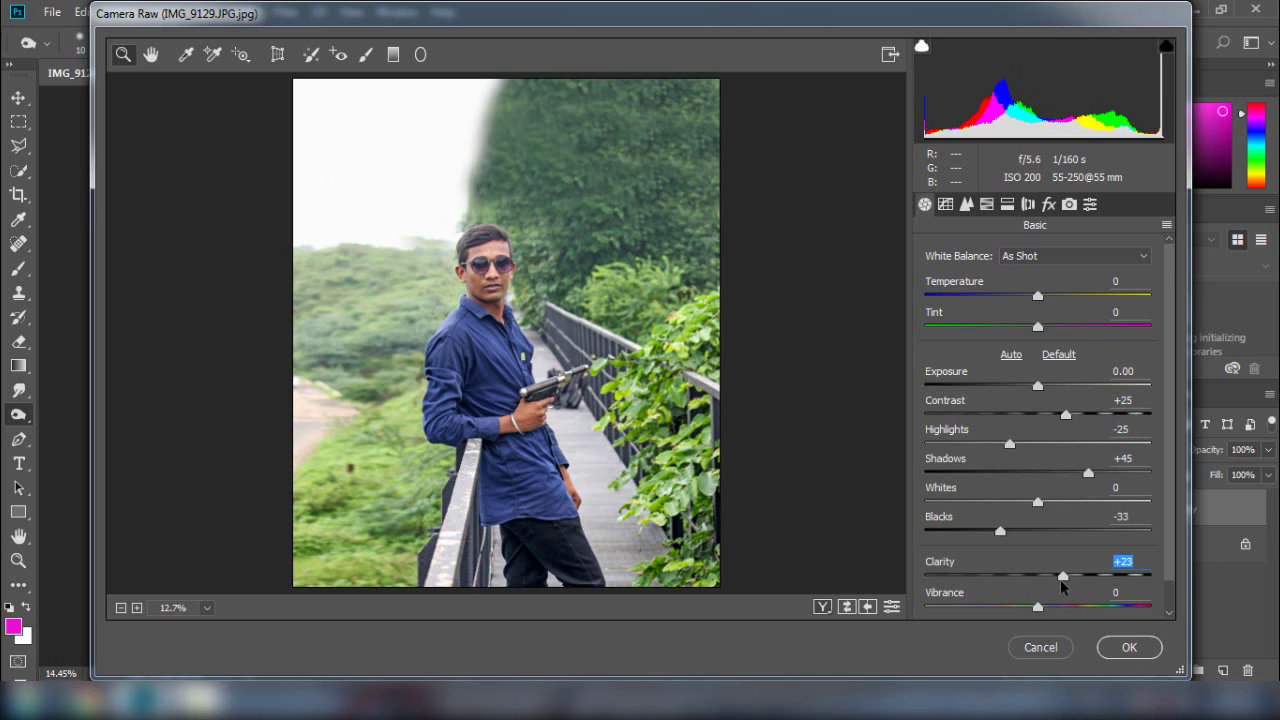
pyautogui.scroll(-1, 1062, 588)
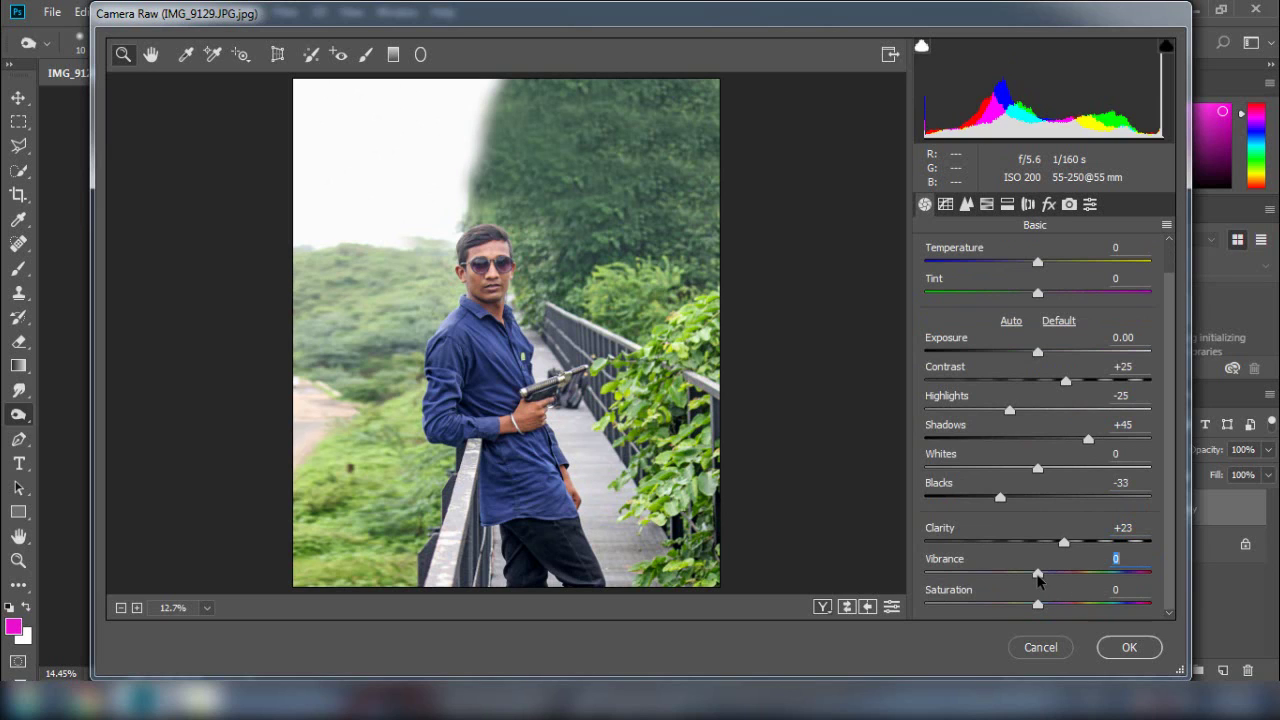
pyautogui.moveTo(1038, 579); pyautogui.dragTo(1058, 584)
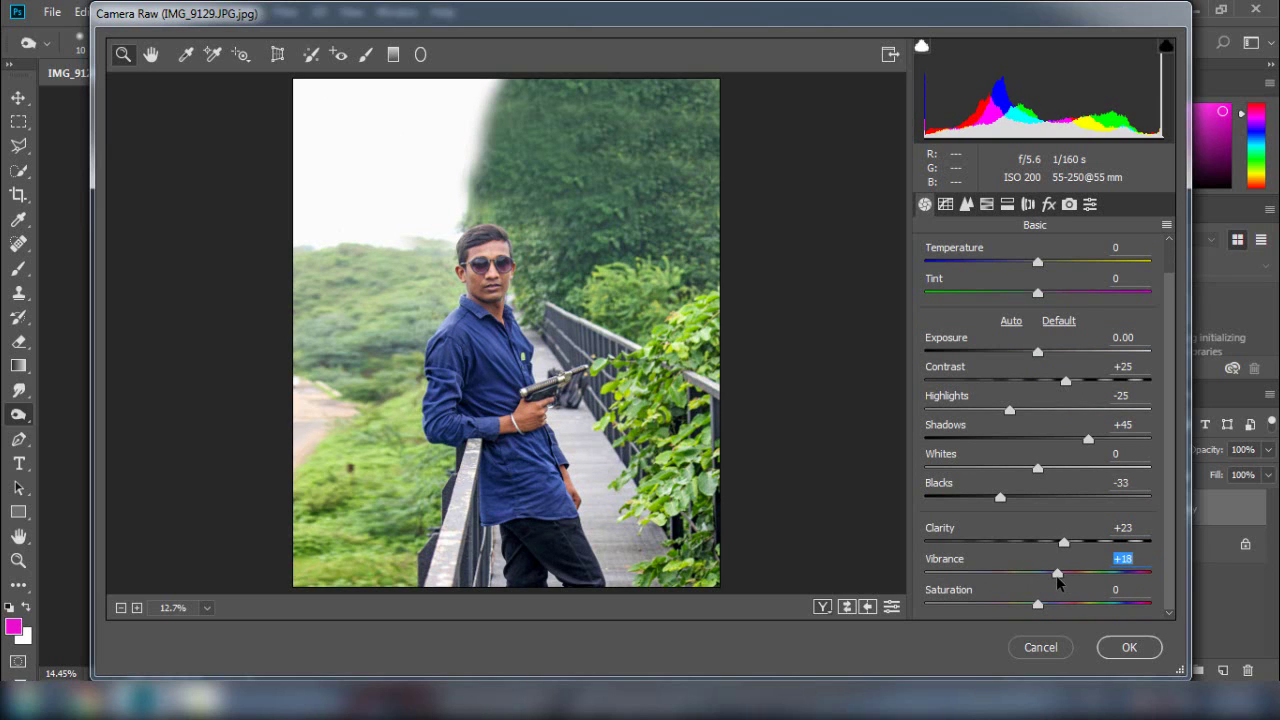
# Step: Brighten the skin tones by raising the Oranges luminance to about +51 in the HSL adjustments
pyautogui.click(987, 205)
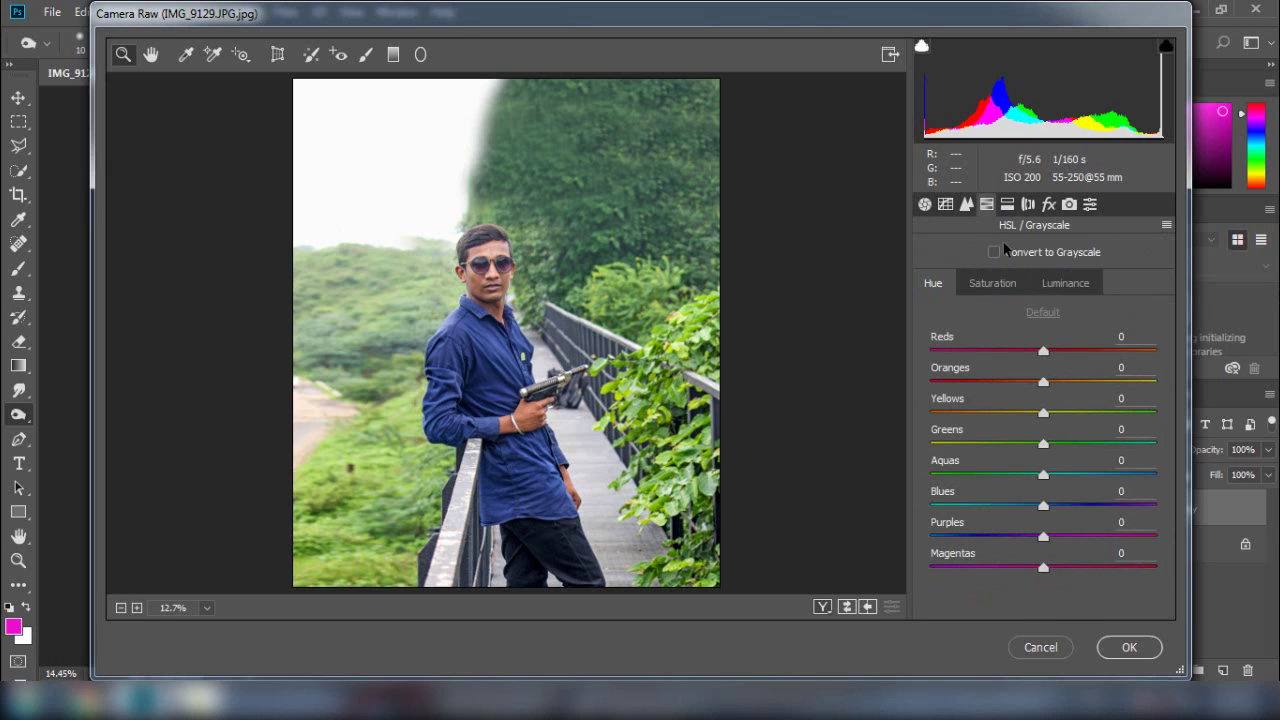
pyautogui.click(1073, 283)
pyautogui.moveTo(1043, 381); pyautogui.dragTo(1103, 381)
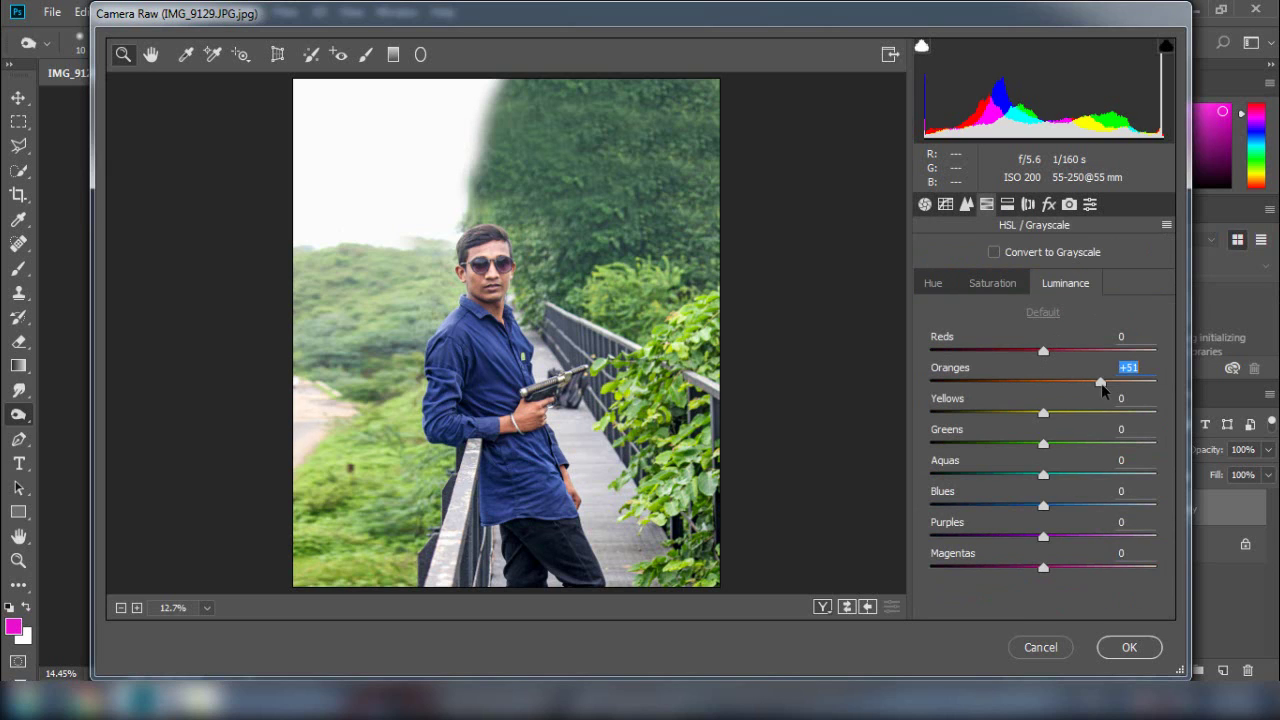
# Step: Desaturate the foliage by setting both the Yellows and the Greens saturation to -100
pyautogui.click(1000, 285)
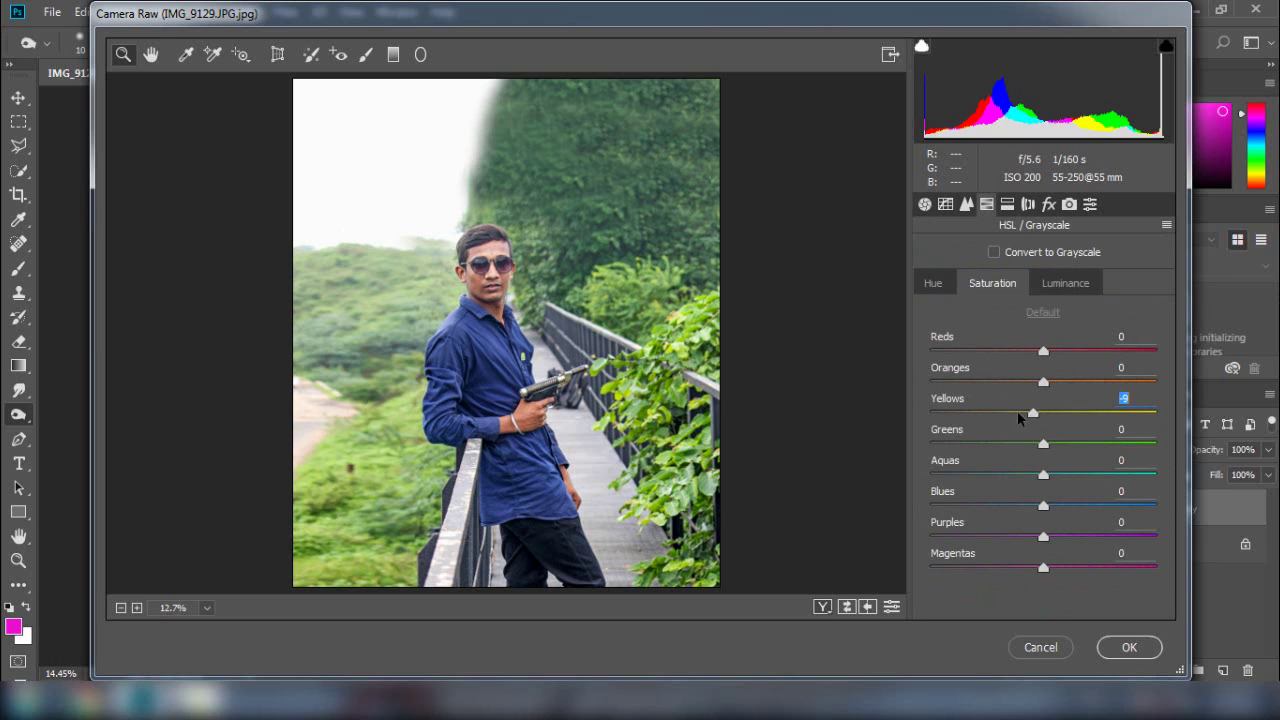
pyautogui.moveTo(1017, 410); pyautogui.dragTo(930, 414)
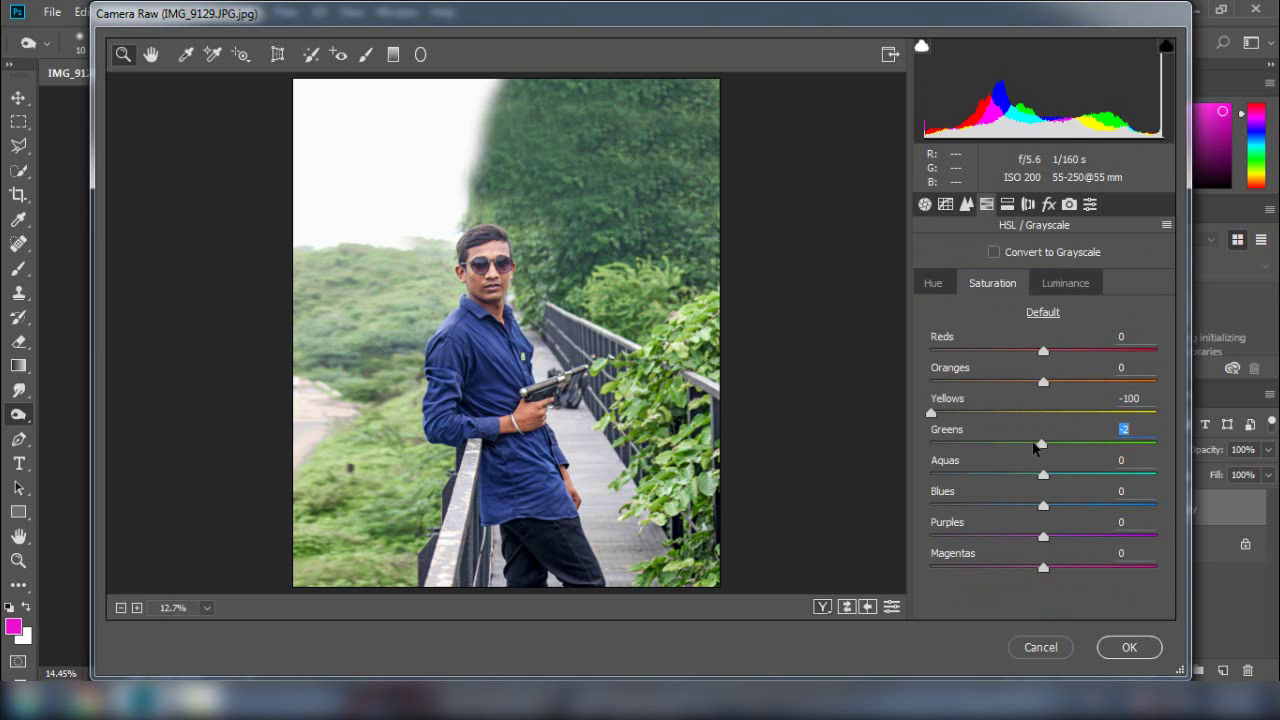
pyautogui.moveTo(1043, 444); pyautogui.dragTo(909, 446)
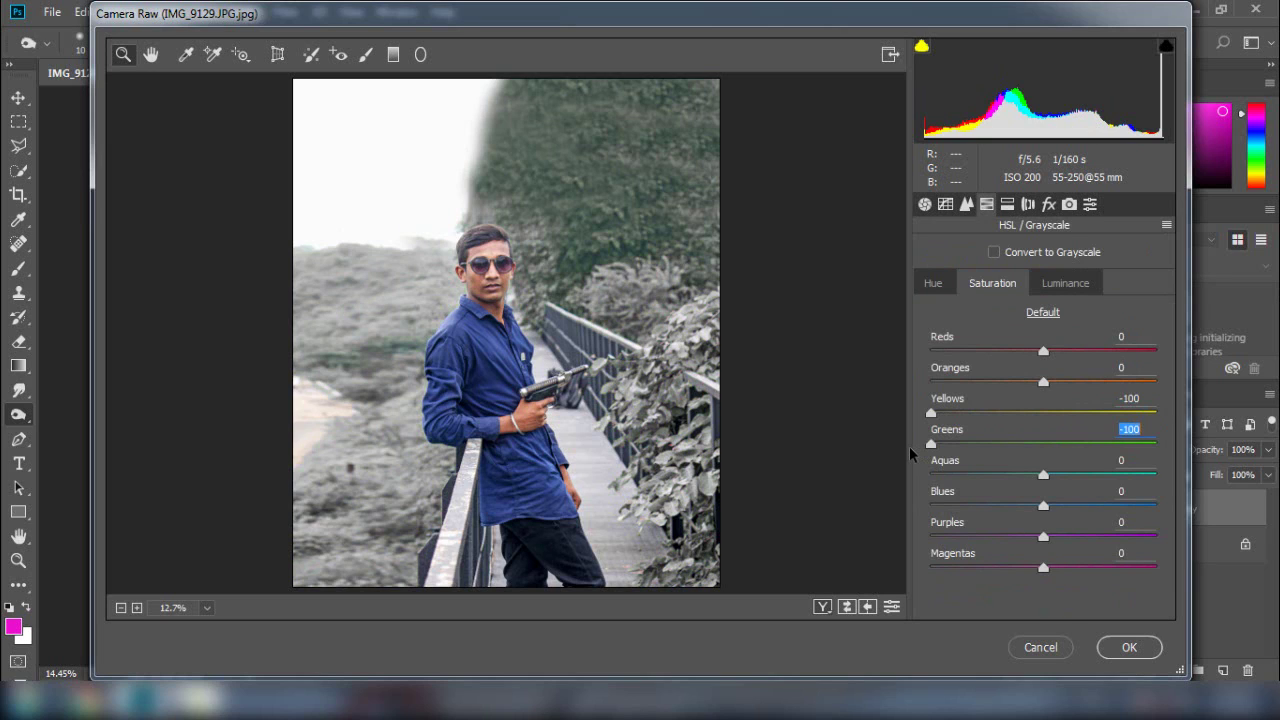
# Step: Adjust the shirt's colour with the Blues saturation and shift the Blues hue slightly toward aqua
pyautogui.moveTo(1043, 505)
pyautogui.mouseDown()
pyautogui.moveTo(1076, 512)
pyautogui.moveTo(1062, 514)
pyautogui.mouseUp()
pyautogui.click(934, 284)
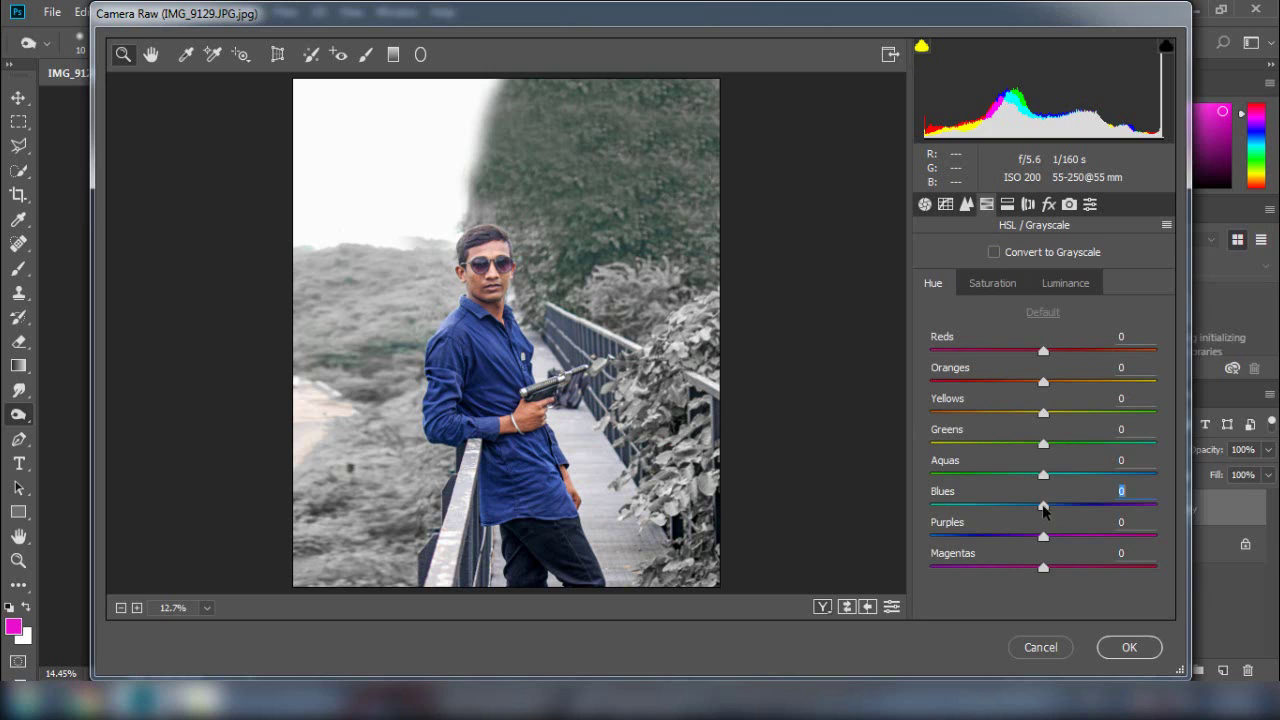
pyautogui.moveTo(1043, 506)
pyautogui.mouseDown()
pyautogui.moveTo(1056, 510)
pyautogui.moveTo(1027, 514)
pyautogui.moveTo(1037, 517)
pyautogui.mouseUp()
# Step: Set the sharpening amount to 44 and the luminance noise reduction to about 31
pyautogui.click(966, 204)
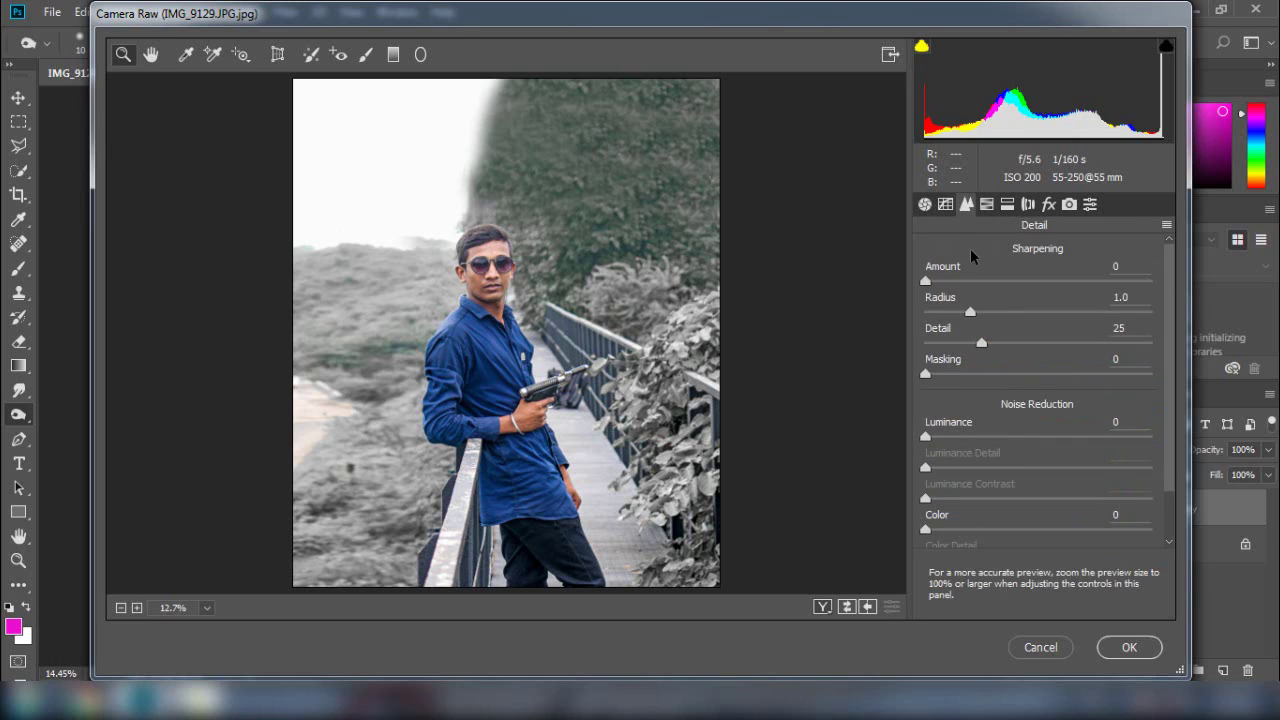
pyautogui.moveTo(955, 289); pyautogui.dragTo(1001, 288)
pyautogui.moveTo(928, 435); pyautogui.dragTo(1000, 437)
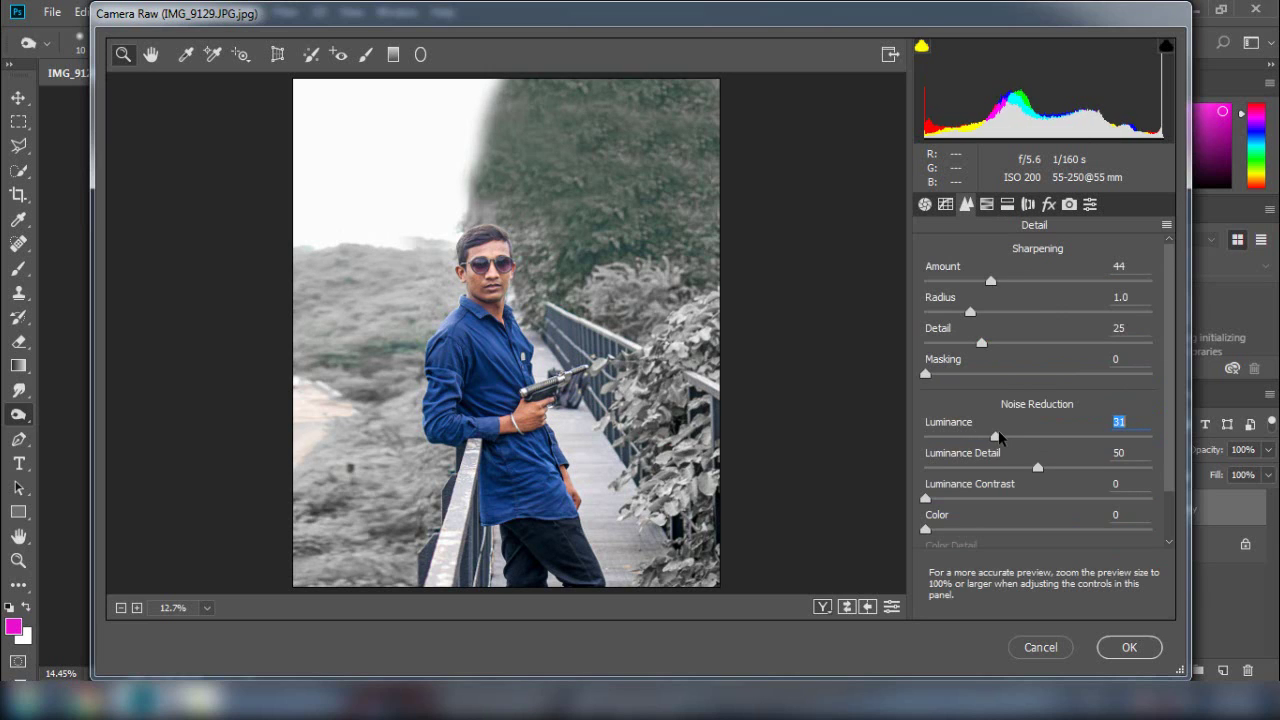
# Step: Add a dark post-crop vignette with an amount of about -29 and apply the Camera Raw adjustments
pyautogui.click(1048, 204)
pyautogui.moveTo(1040, 517); pyautogui.dragTo(1007, 519)
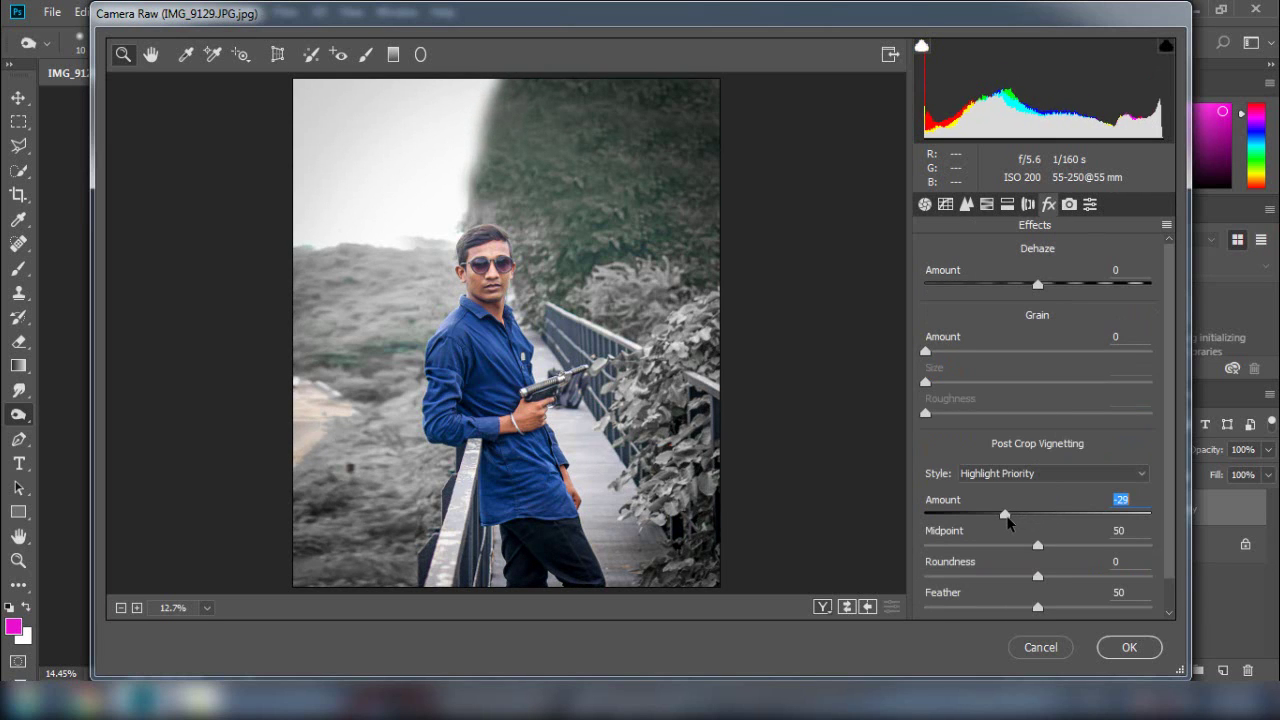
pyautogui.click(1128, 646)
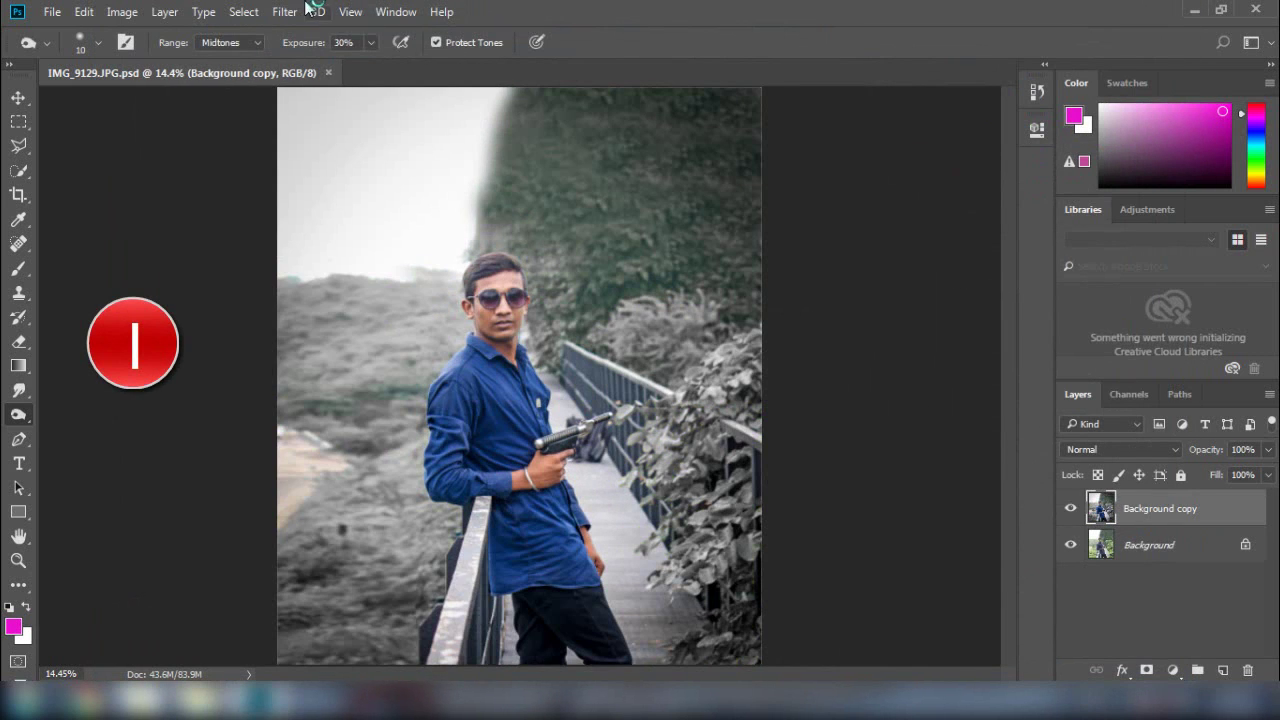
# Step: Reopen the Camera Raw Filter on the photo and set contrast to +19, blacks to -20, clarity to +18 and vibrance to +19
pyautogui.click(284, 11)
pyautogui.click(329, 120)
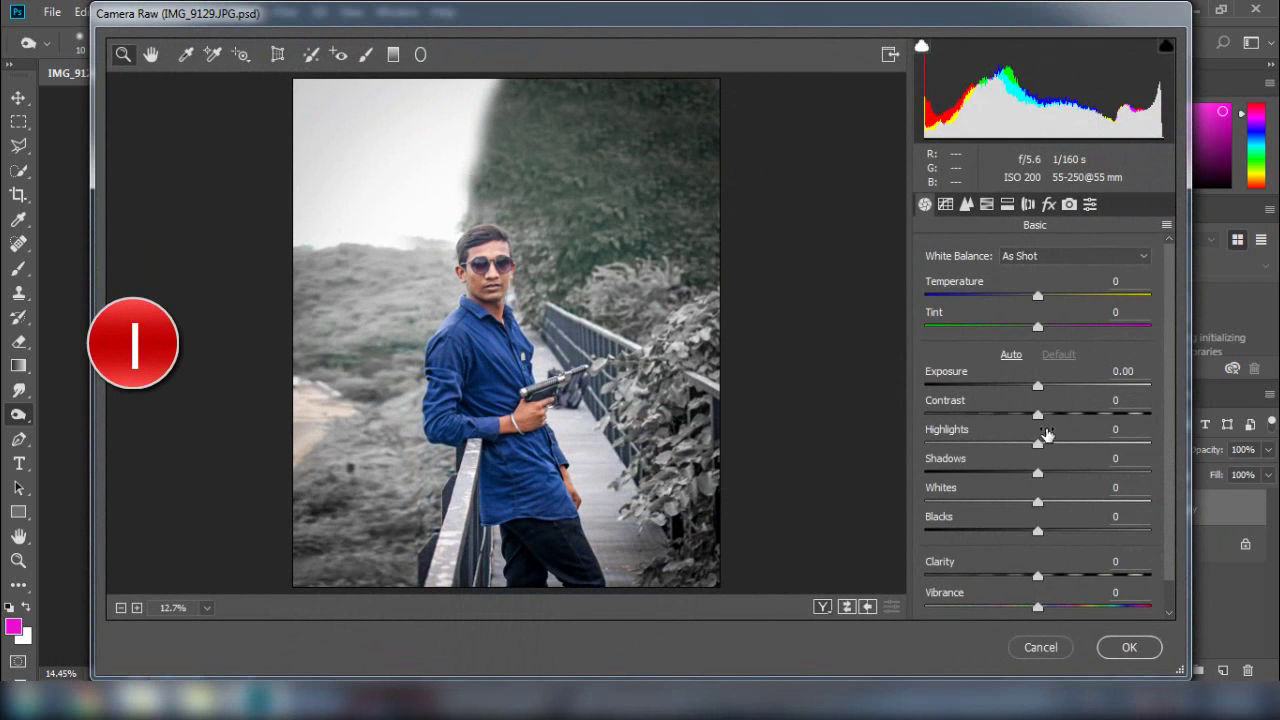
pyautogui.moveTo(1037, 414); pyautogui.dragTo(1063, 427)
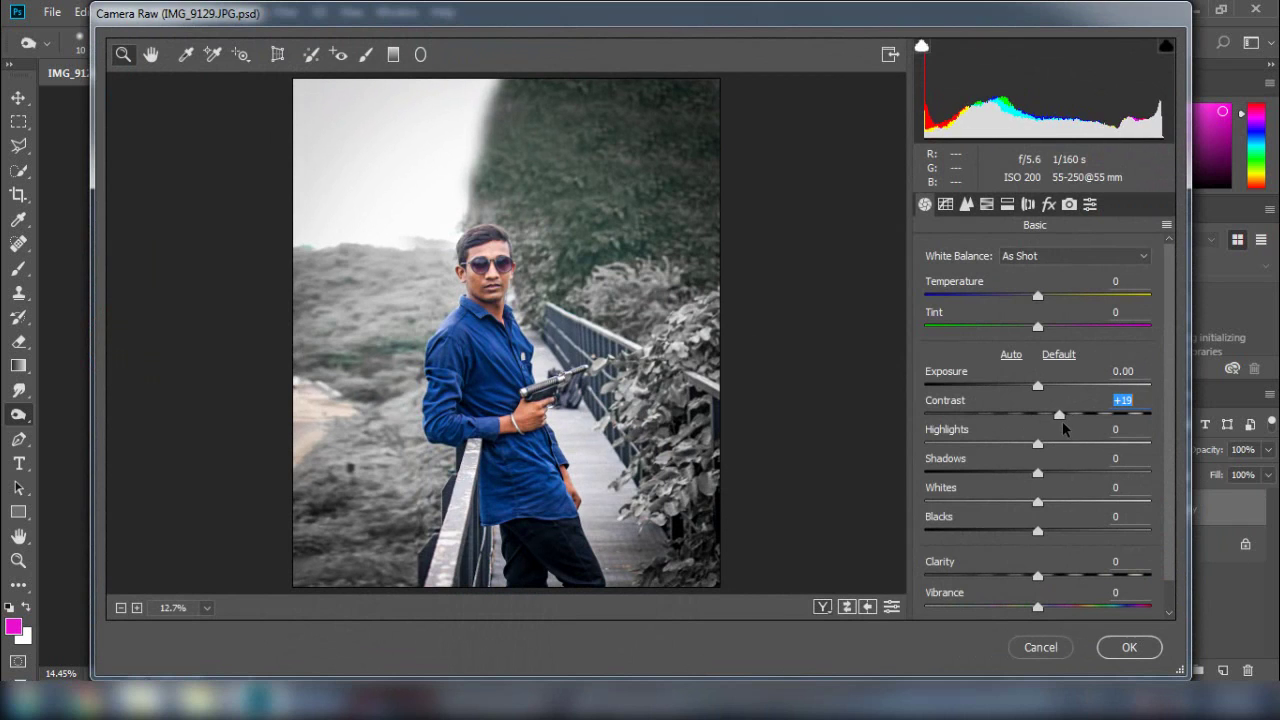
pyautogui.moveTo(1038, 532); pyautogui.dragTo(1065, 608)
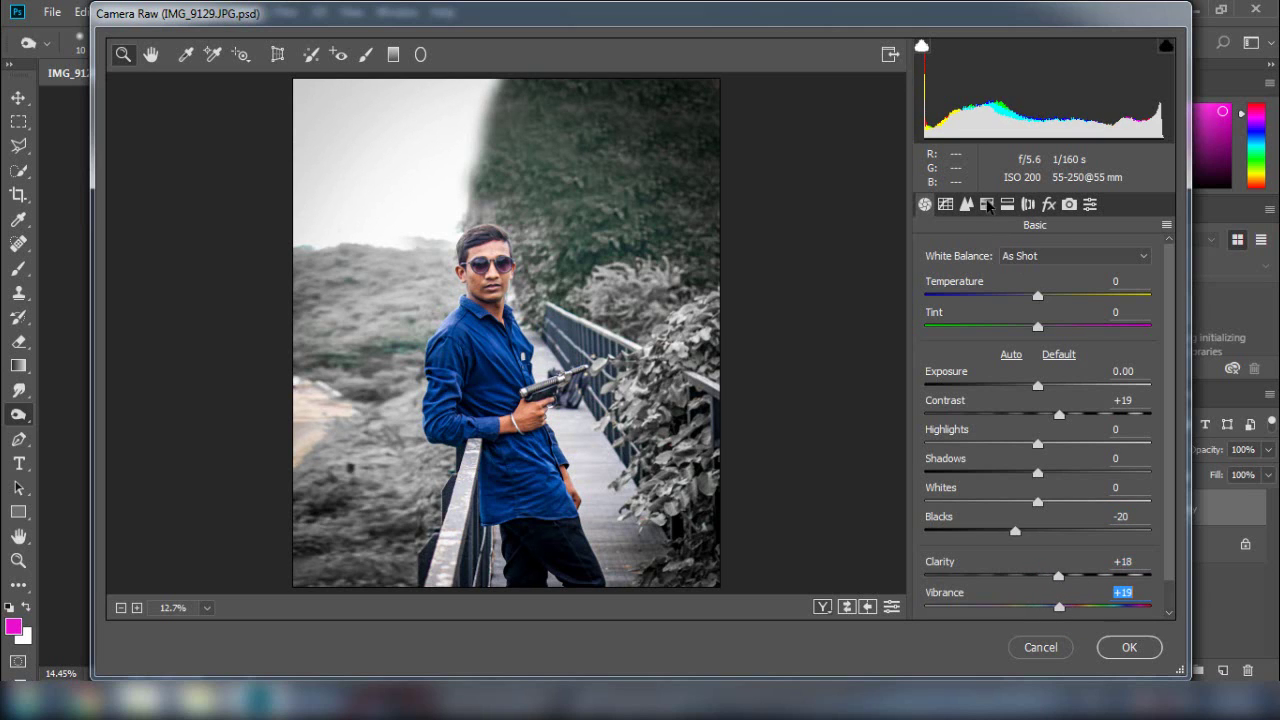
# Step: Set Oranges luminance to about +12 and saturation to -13, Yellows and Greens saturation to -100, and slightly raise Blues saturation
pyautogui.click(986, 204)
pyautogui.click(1043, 383)
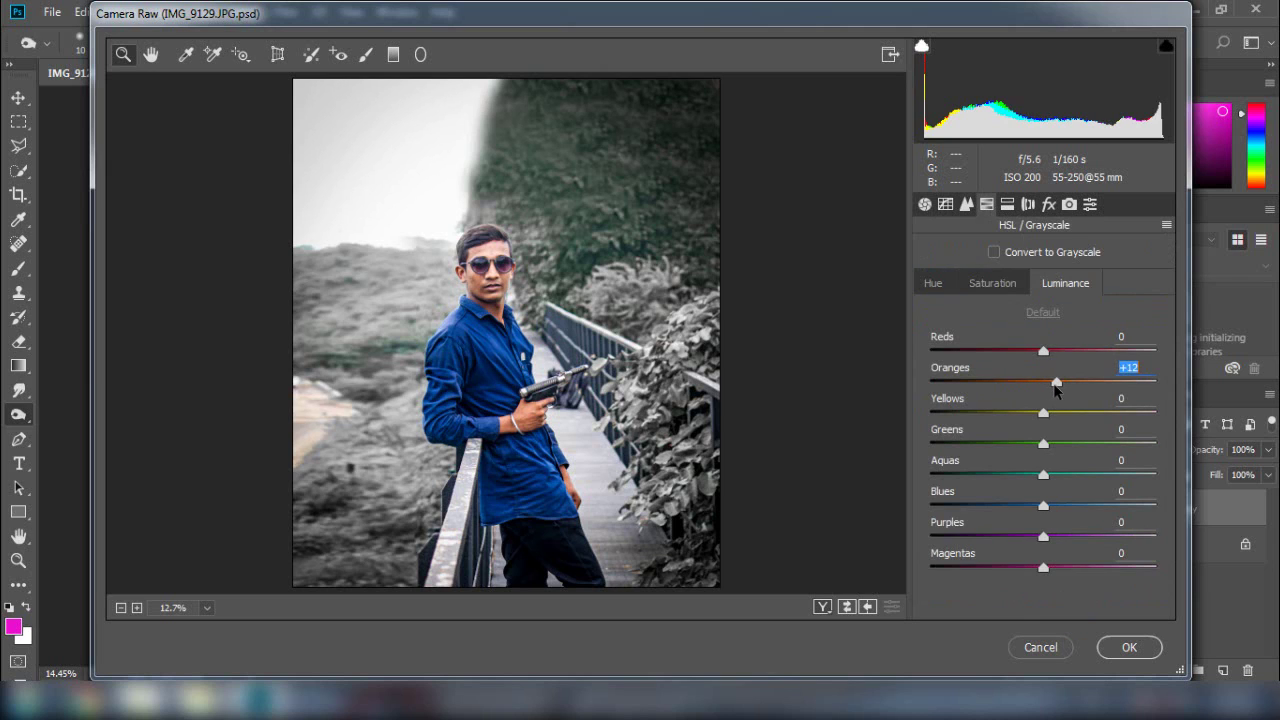
pyautogui.click(995, 285)
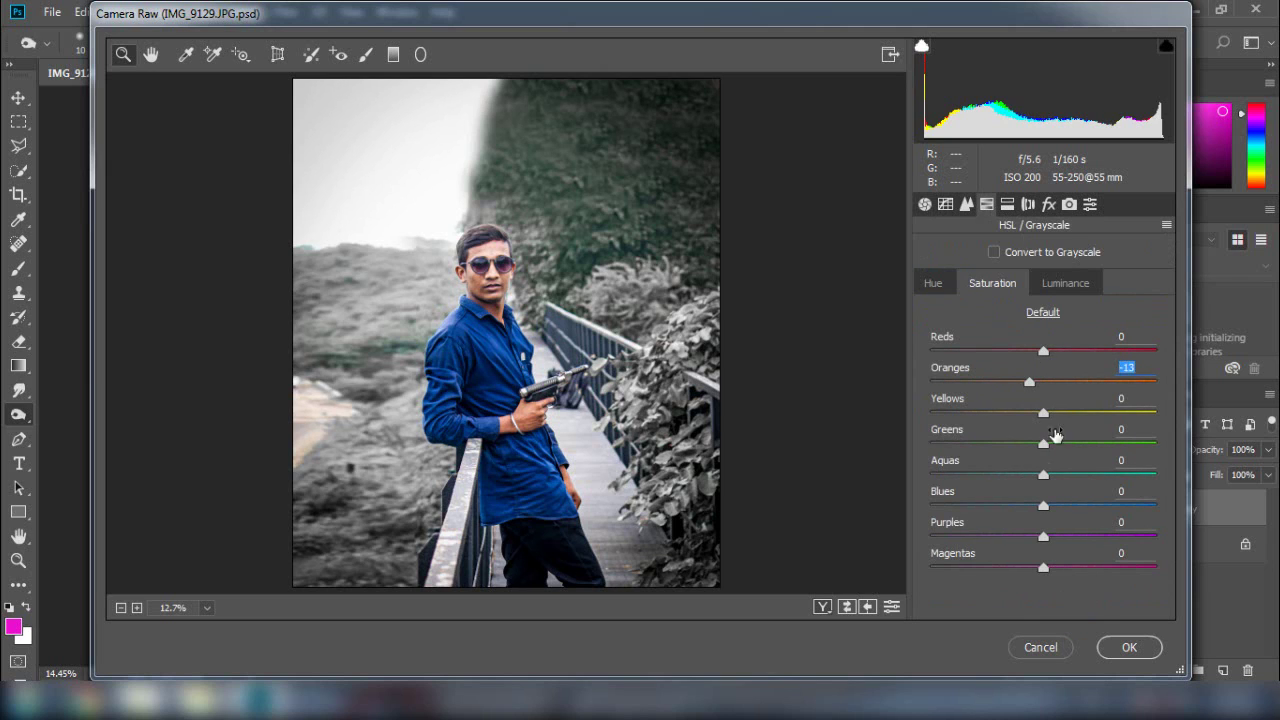
pyautogui.moveTo(1043, 413); pyautogui.dragTo(930, 413)
pyautogui.moveTo(1043, 444); pyautogui.dragTo(929, 441)
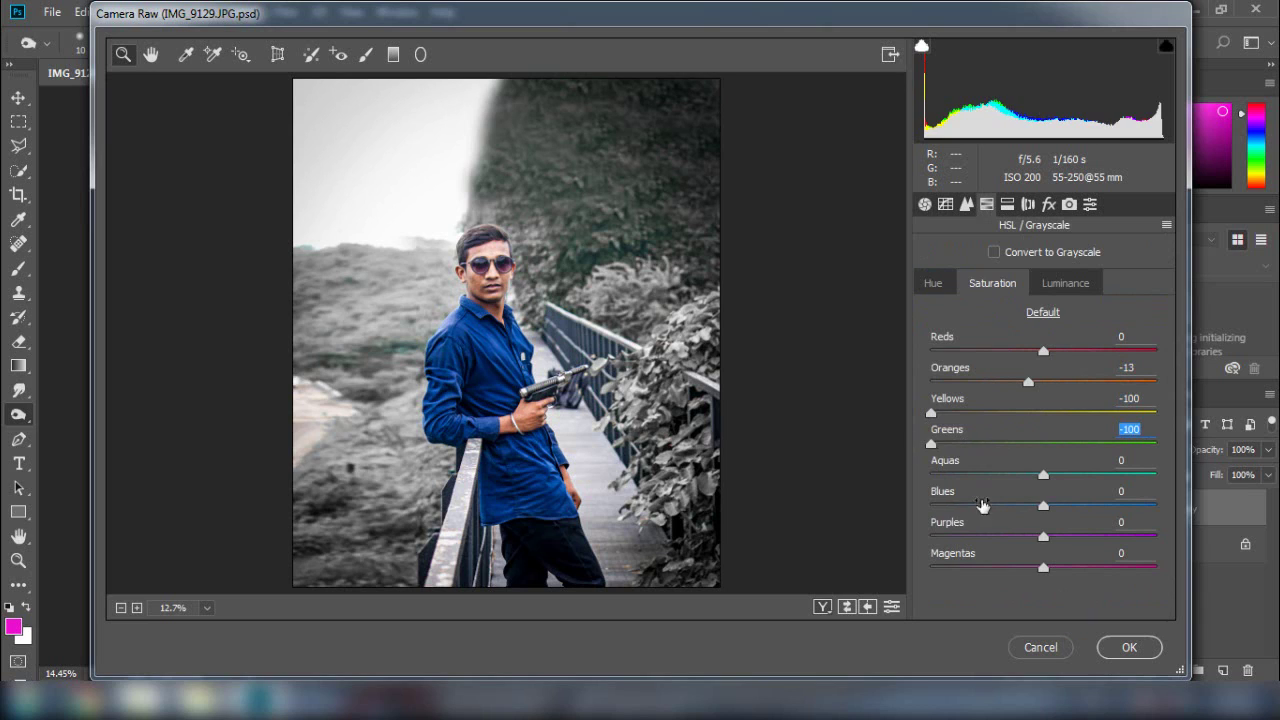
pyautogui.moveTo(1043, 505); pyautogui.dragTo(1057, 508)
# Step: Apply a moderate amount of sharpening and of luminance noise reduction to the photo
pyautogui.click(966, 204)
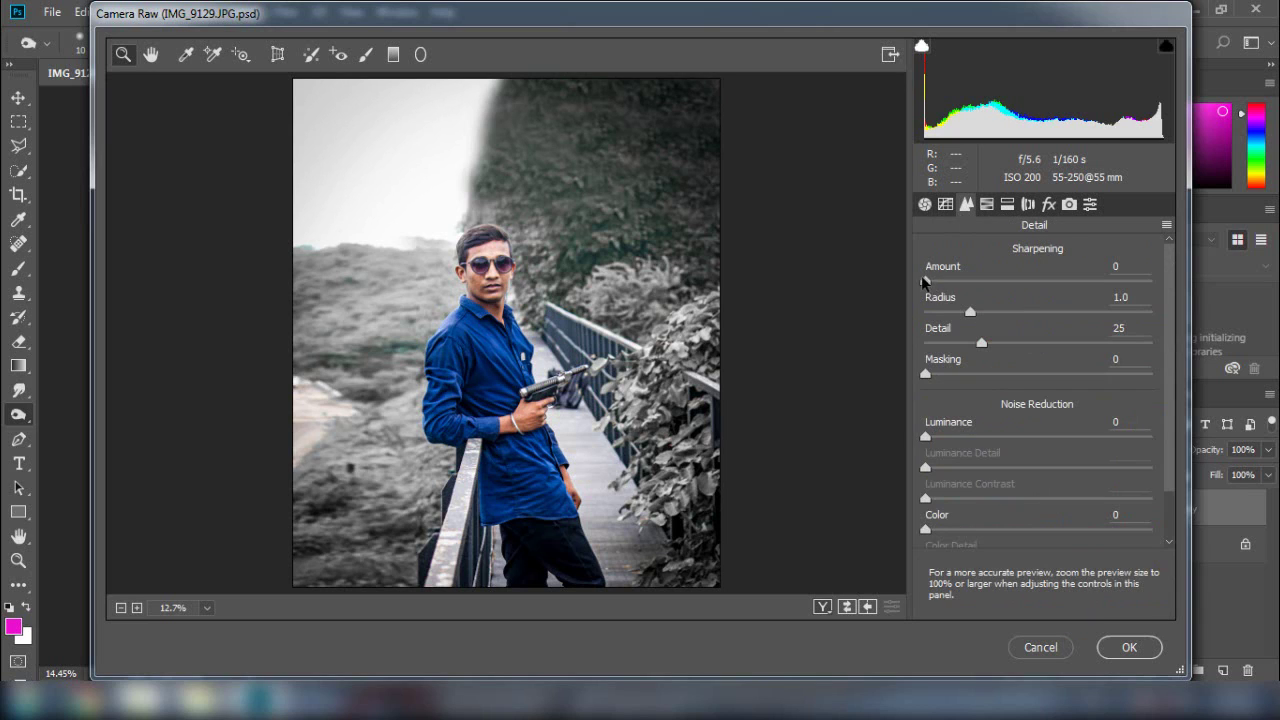
pyautogui.moveTo(959, 283); pyautogui.dragTo(987, 283)
pyautogui.moveTo(926, 437); pyautogui.dragTo(982, 440)
# Step: Place a darkening radial filter as a tall ellipse around the man, from above his head down to his thighs
pyautogui.click(420, 54)
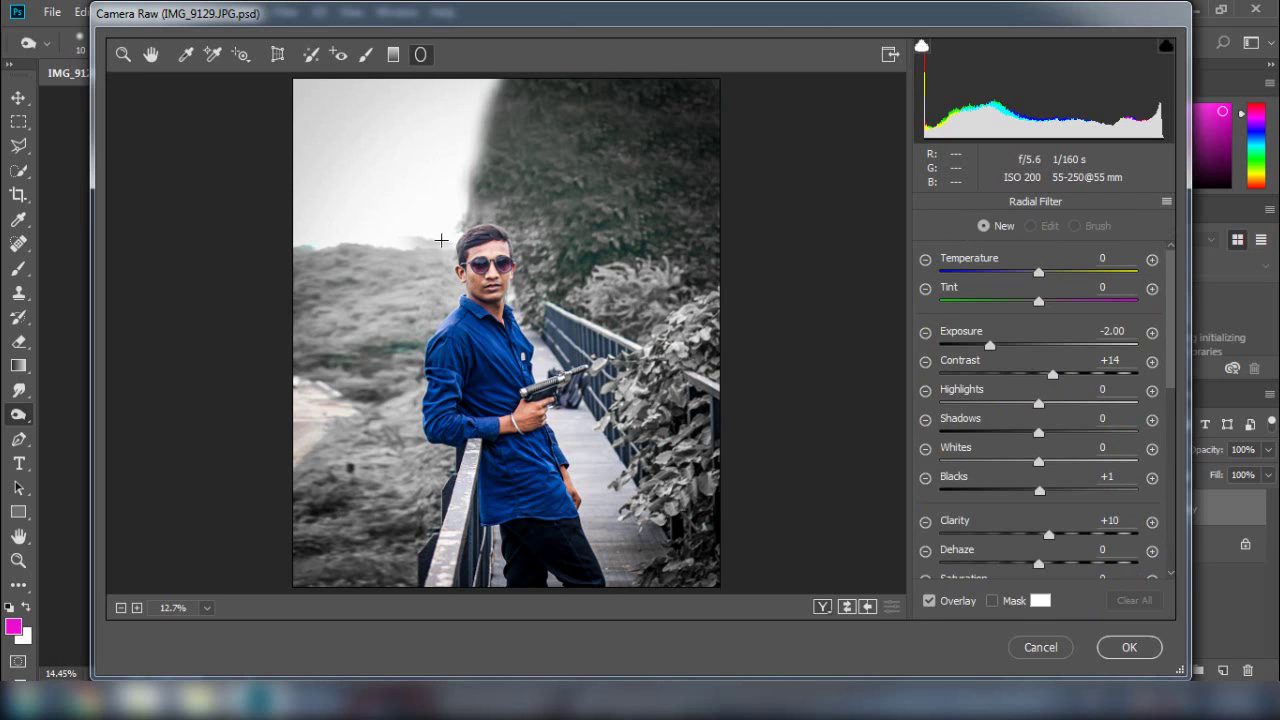
pyautogui.moveTo(435, 186)
pyautogui.mouseDown()
pyautogui.moveTo(463, 272)
pyautogui.moveTo(559, 340)
pyautogui.mouseUp()
pyautogui.moveTo(526, 292); pyautogui.dragTo(556, 411)
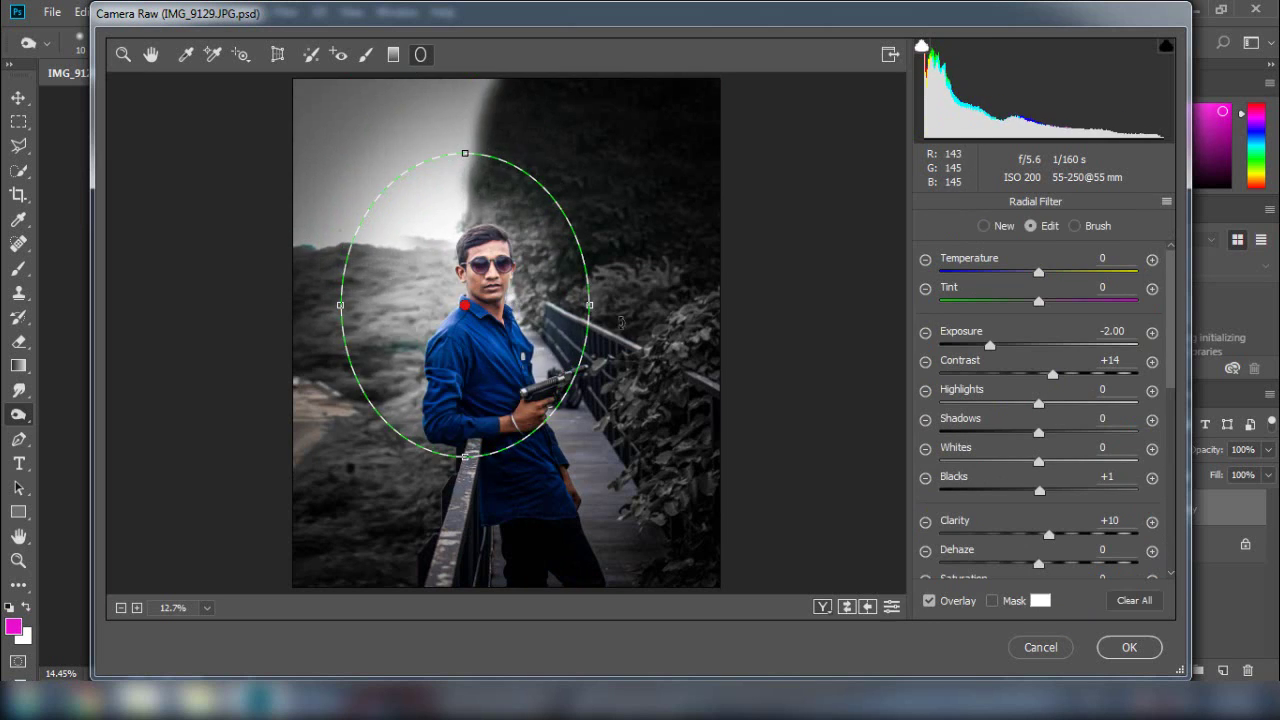
pyautogui.moveTo(594, 311)
pyautogui.mouseDown()
pyautogui.moveTo(652, 316)
pyautogui.moveTo(610, 299)
pyautogui.mouseUp()
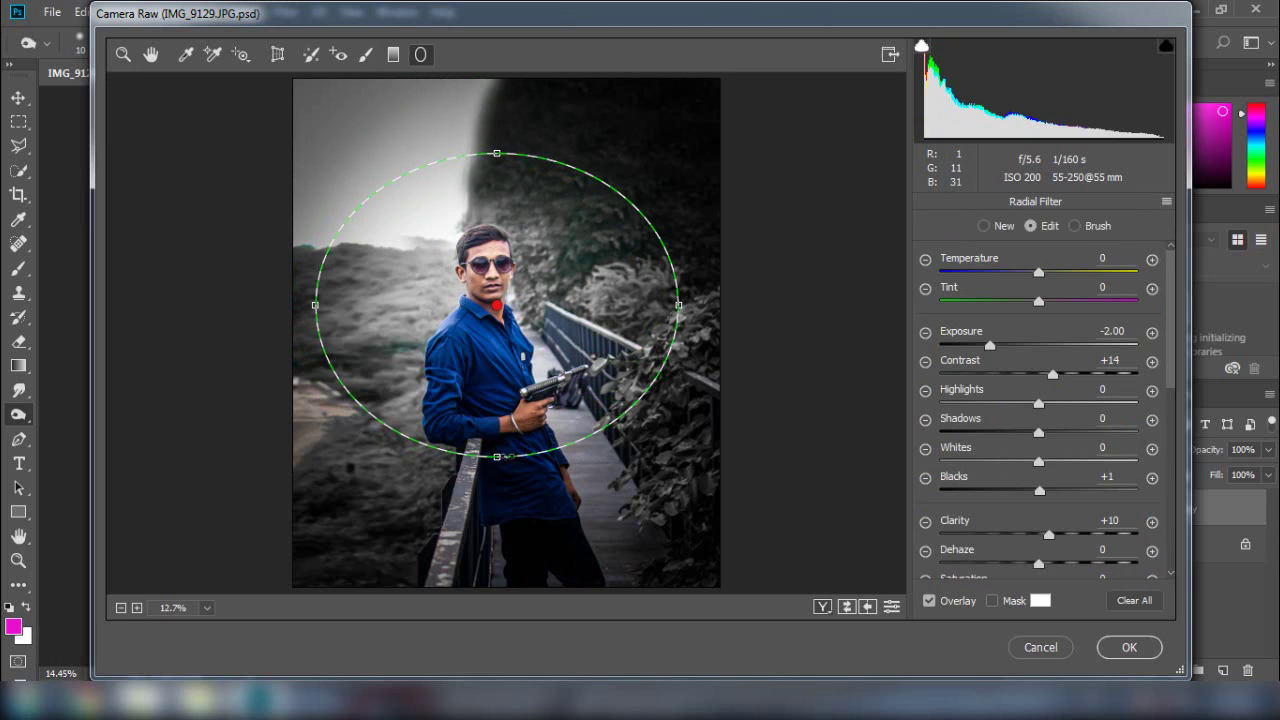
pyautogui.moveTo(500, 461); pyautogui.dragTo(498, 523)
pyautogui.moveTo(511, 410); pyautogui.dragTo(511, 434)
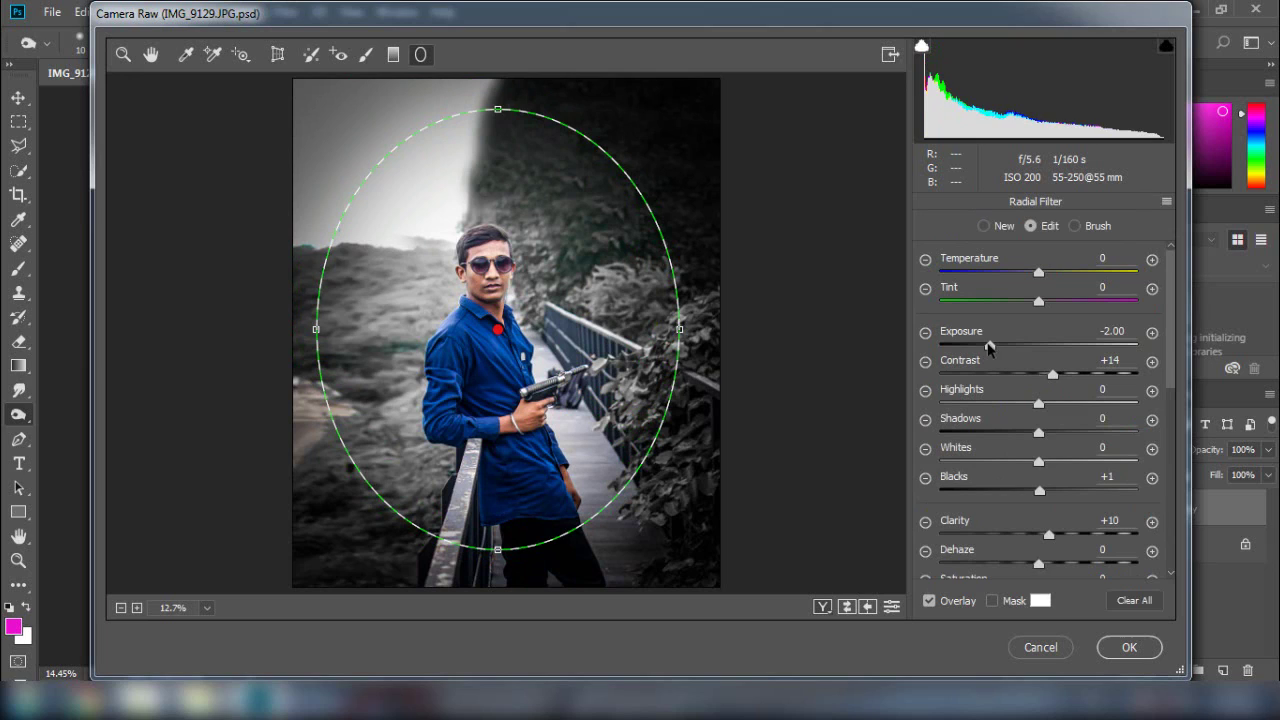
# Step: Set the radial filter's exposure to -2.30, apply the Camera Raw adjustments and save the document
pyautogui.click(989, 346)
pyautogui.moveTo(986, 348); pyautogui.dragTo(981, 346)
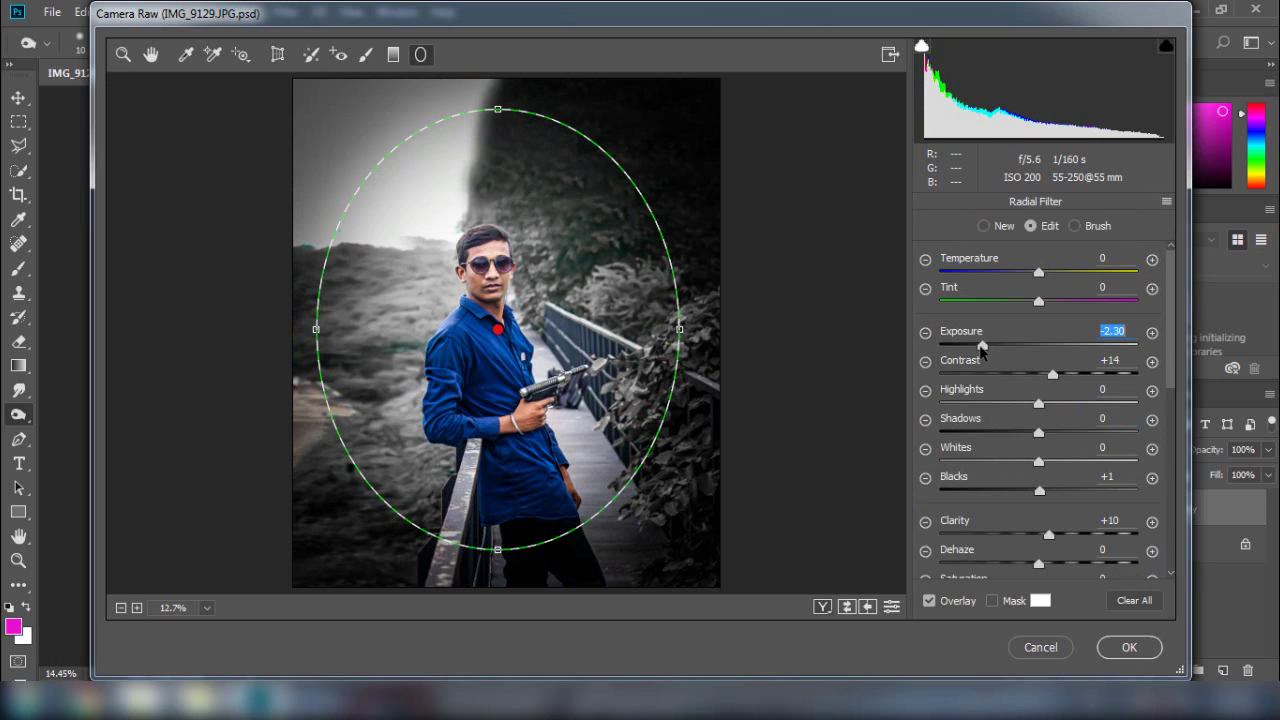
pyautogui.click(1119, 648)
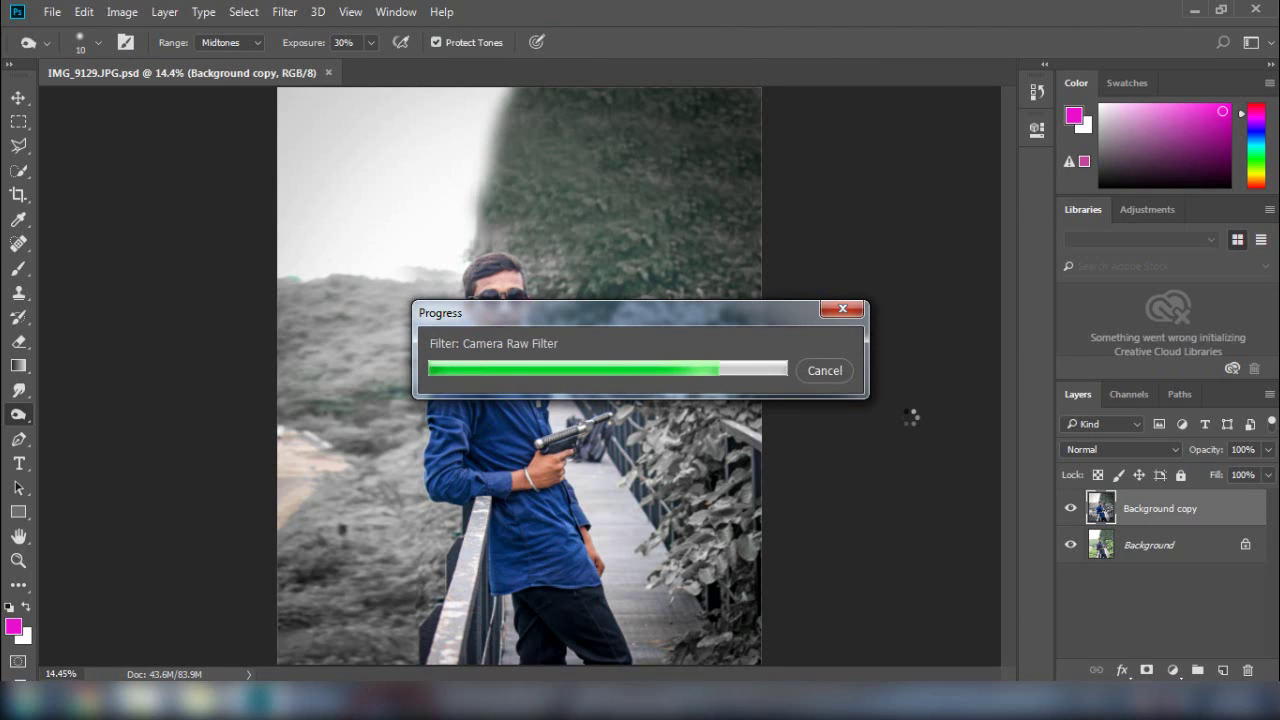
pyautogui.hotkey('ctrl', 's')
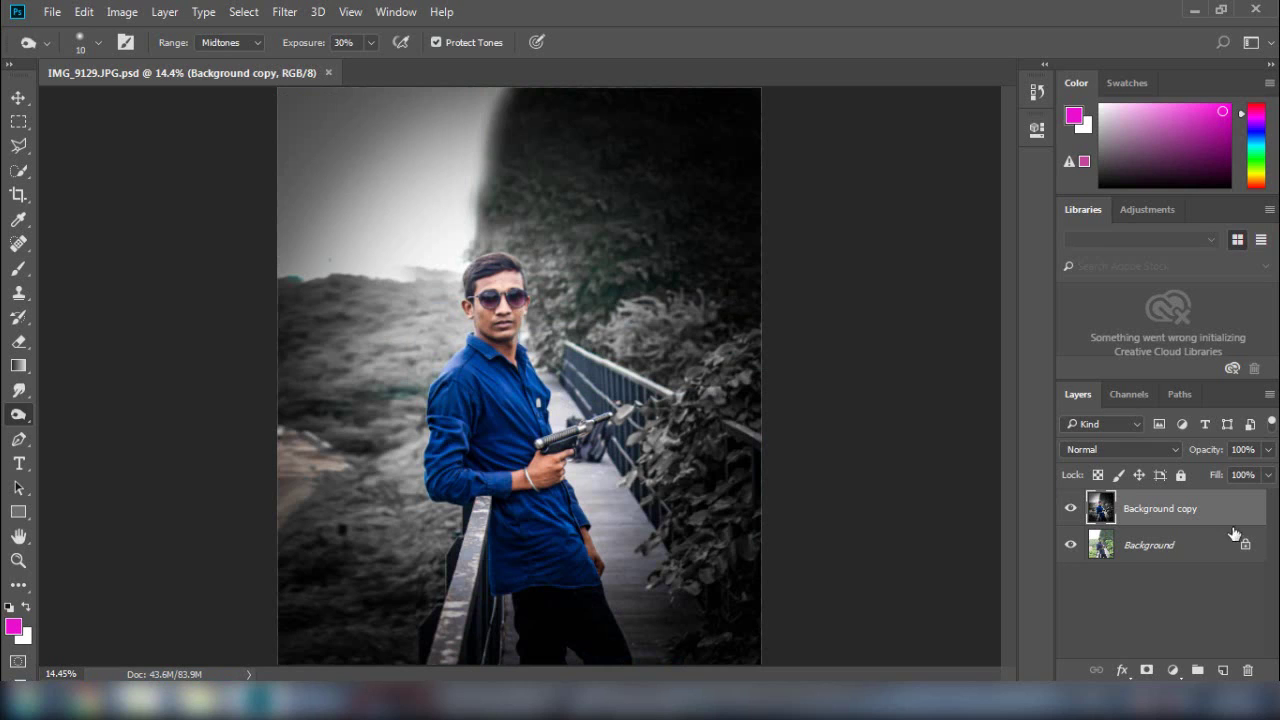
# Step: Add a black-to-transparent gradient rising from the photo's bottom edge on a new layer at 61% opacity, and save the document
pyautogui.click(1222, 670)
pyautogui.click(18, 366)
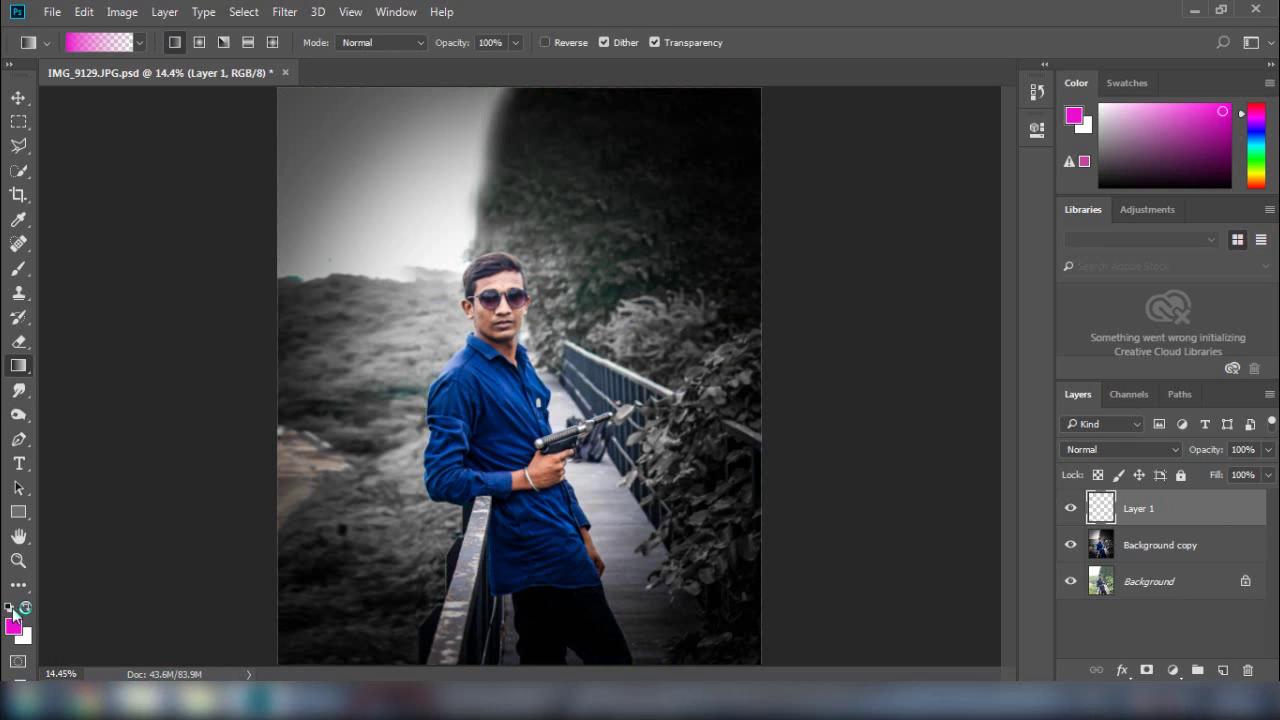
pyautogui.click(9, 608)
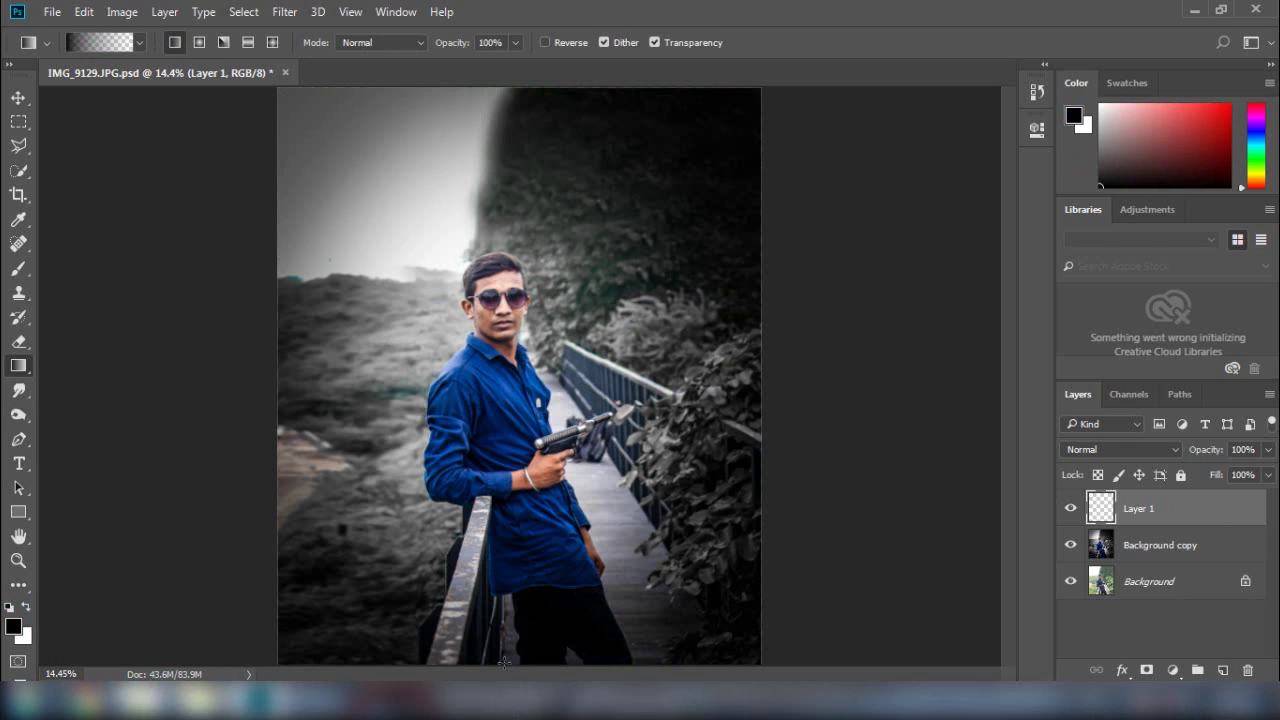
pyautogui.moveTo(504, 652); pyautogui.dragTo(526, 453)
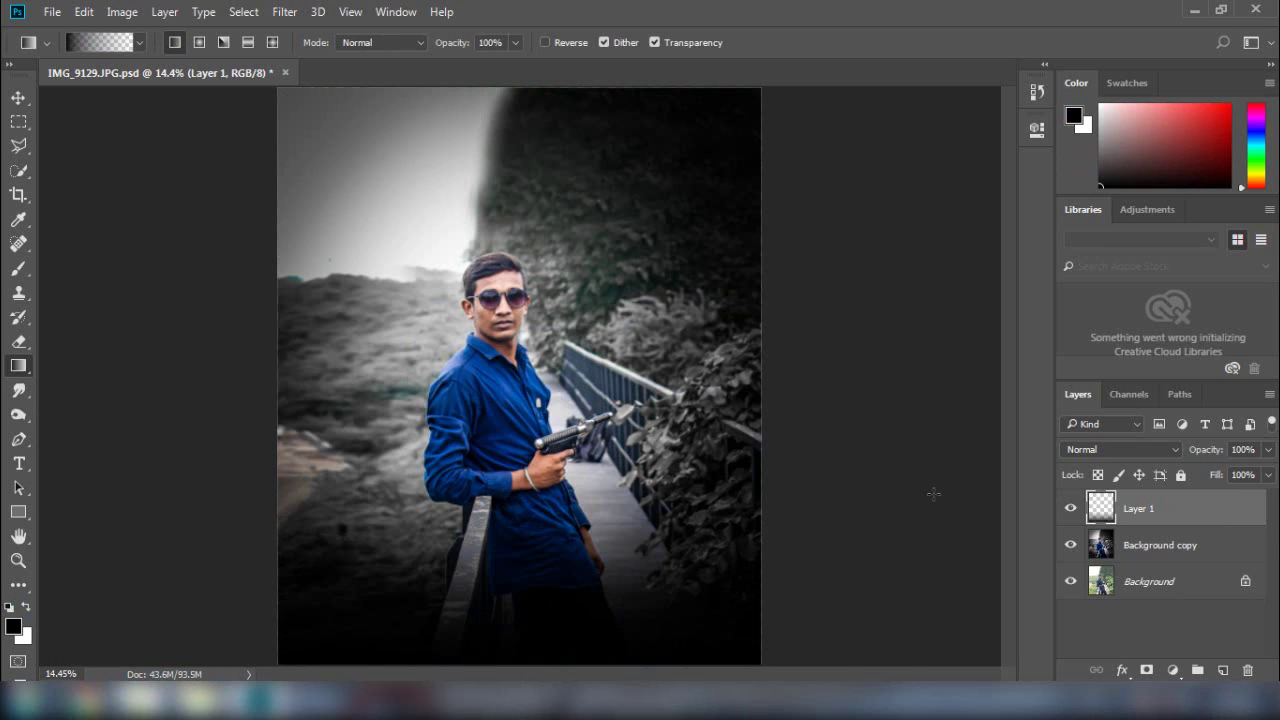
pyautogui.moveTo(1212, 452); pyautogui.dragTo(1193, 455)
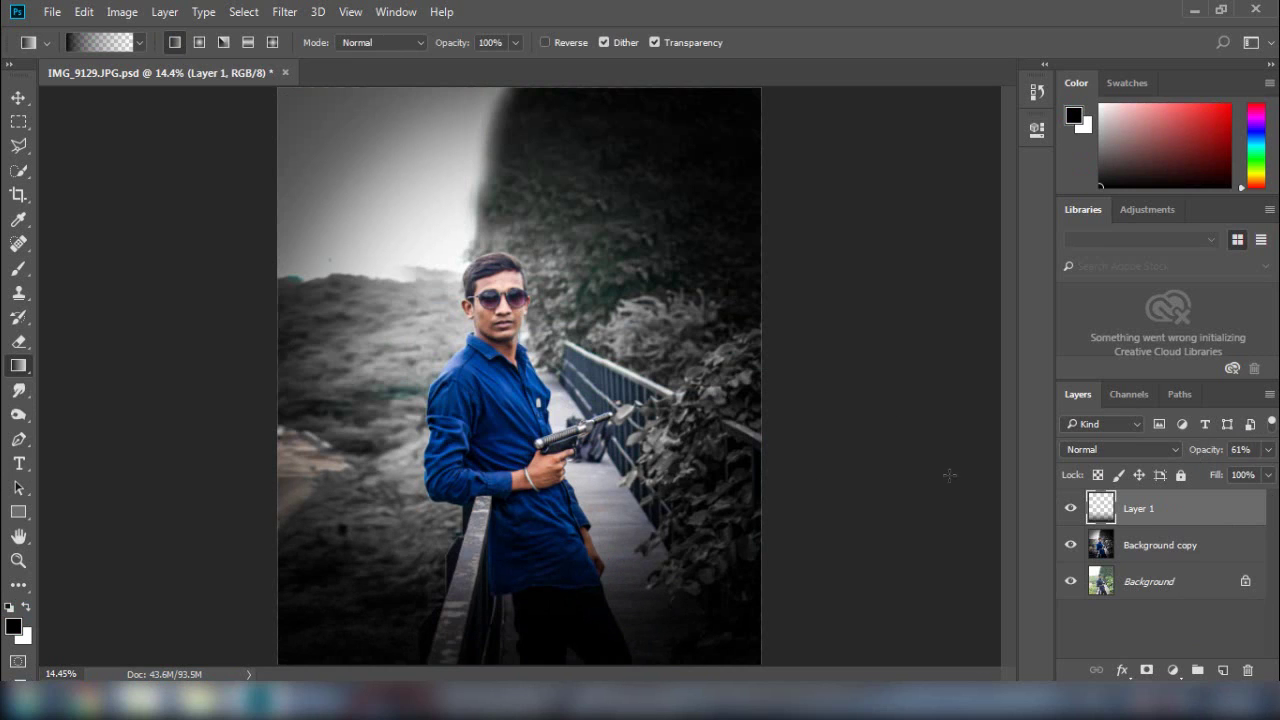
pyautogui.hotkey('ctrl', 's')
# Step: Remove the blemishes on the man's forehead with the Spot Healing Brush on the Background copy layer
pyautogui.click(1134, 551)
pyautogui.hotkey('ctrl', '+')
pyautogui.hotkey('ctrl', '+')
pyautogui.hotkey('ctrl', '+')
pyautogui.hotkey('ctrl', '+')
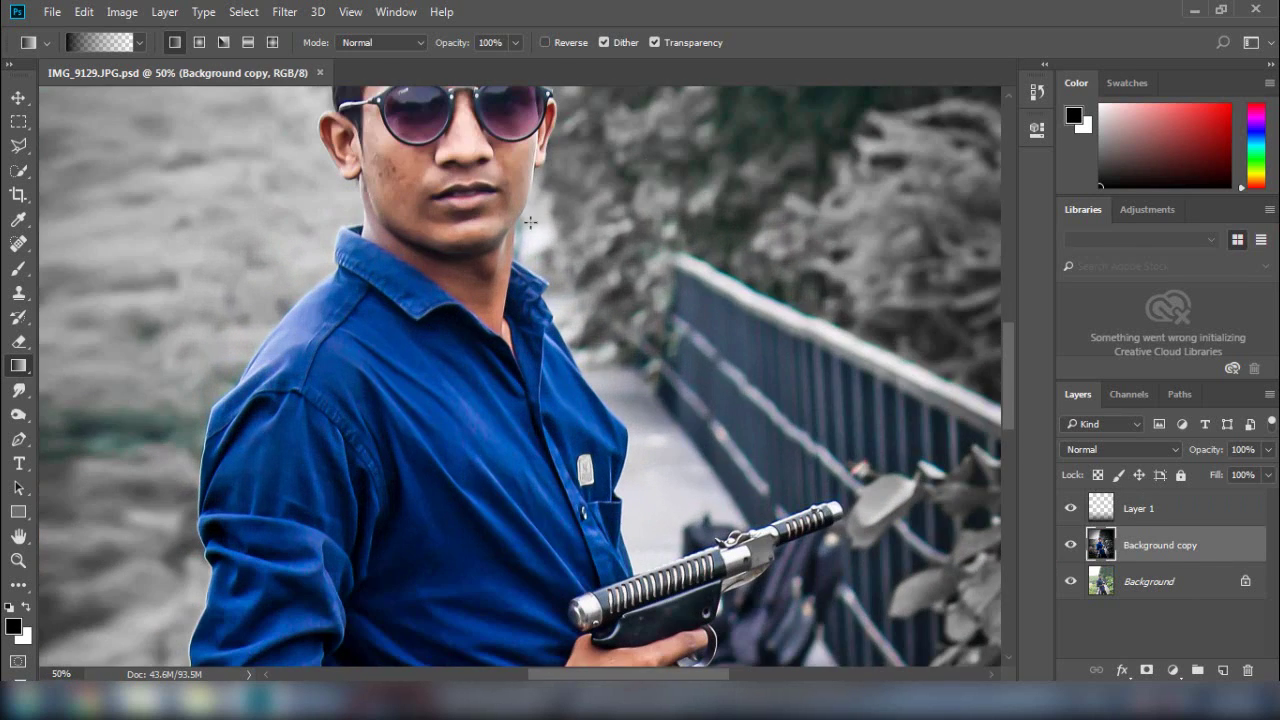
pyautogui.moveTo(530, 222); pyautogui.dragTo(570, 452)
pyautogui.hotkey('ctrl', '+')
pyautogui.hotkey('ctrl', '+')
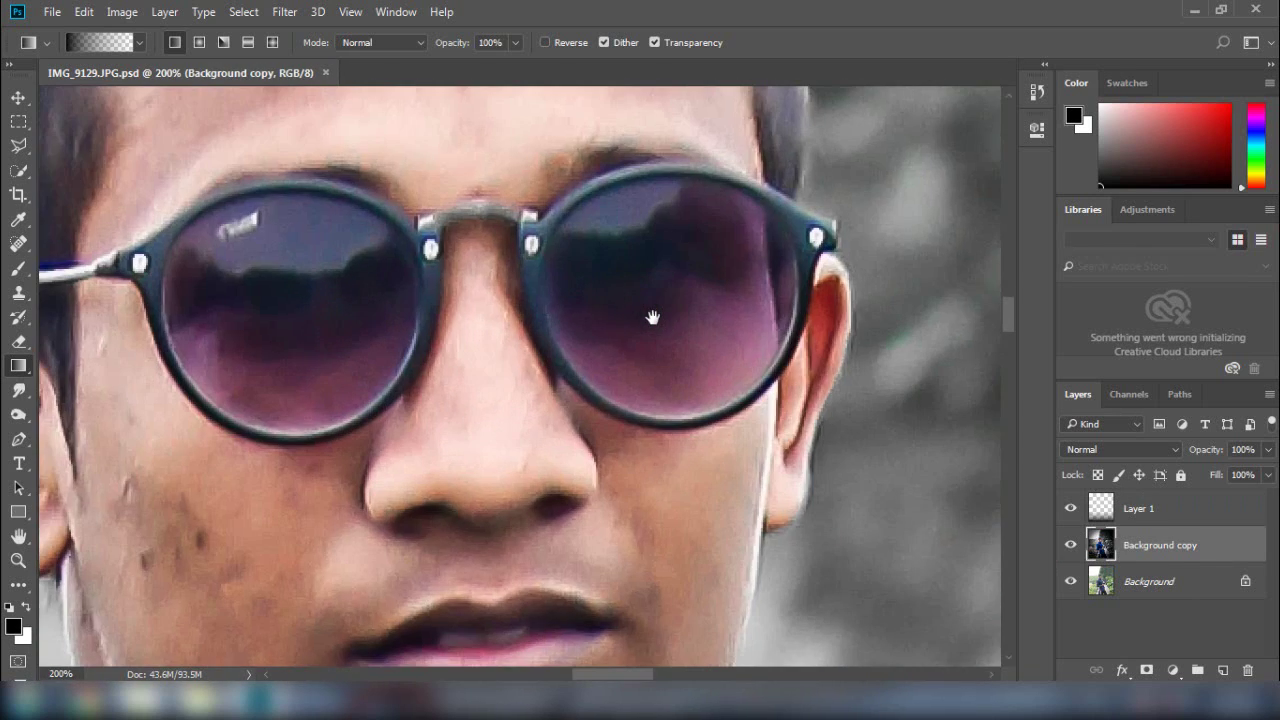
pyautogui.hotkey('ctrl', '-')
pyautogui.moveTo(652, 317); pyautogui.dragTo(646, 363)
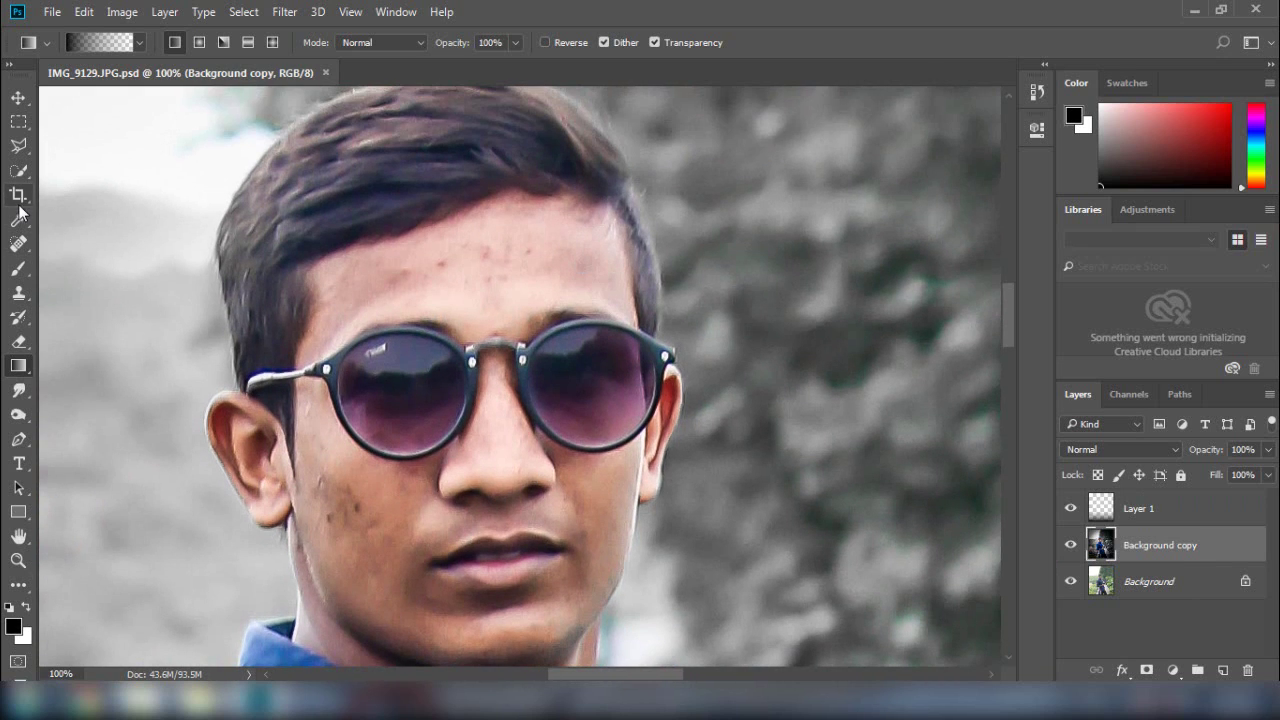
pyautogui.click(18, 243)
pyautogui.click(446, 267)
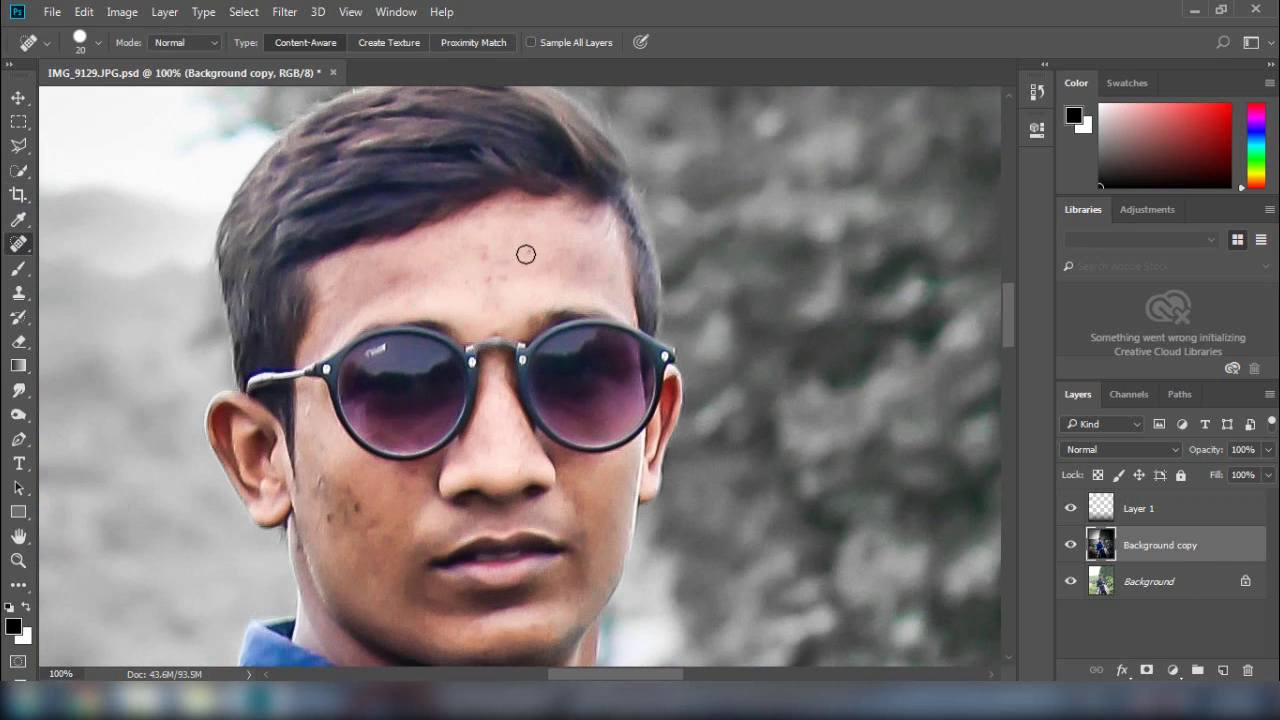
pyautogui.click(491, 270)
pyautogui.click(478, 258)
# Step: Heal the dark spots on the man's cheek, using Spot Healing Brush sizes of 20 and 30
pyautogui.click(326, 484)
pyautogui.click(328, 514)
pyautogui.press(']')
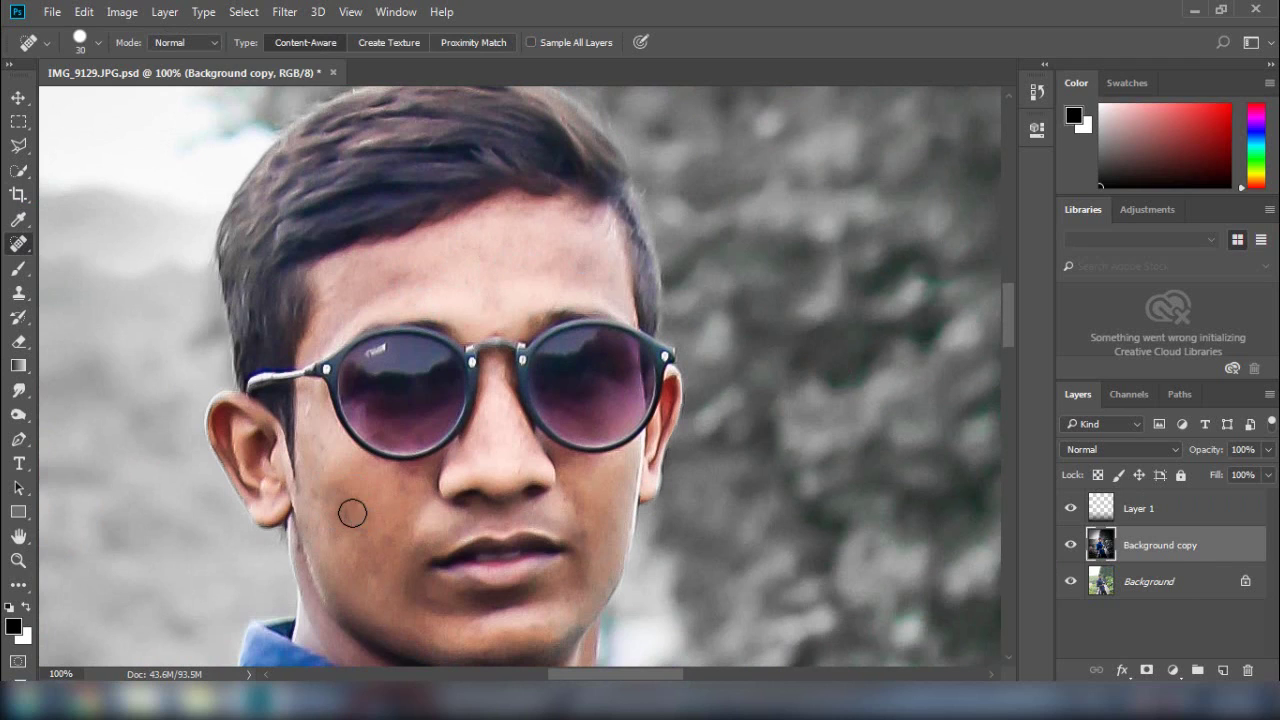
pyautogui.click(371, 537)
pyautogui.press('[')
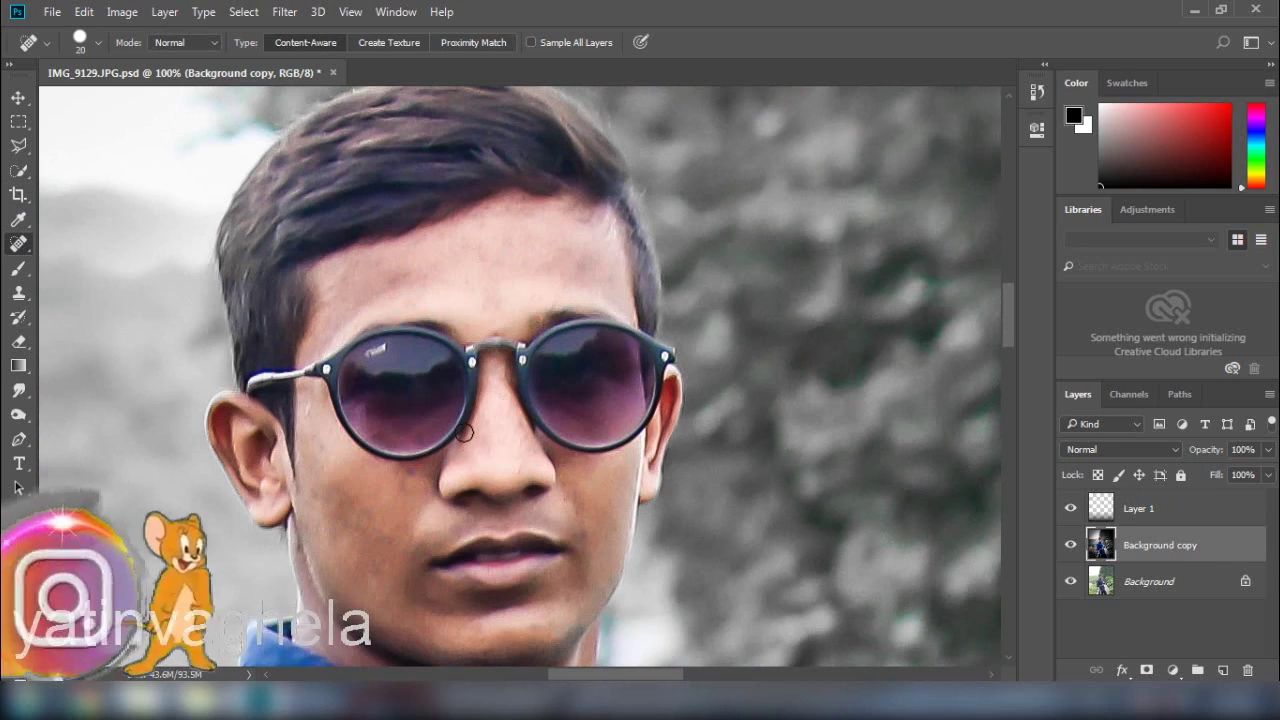
# Step: Smooth the forehead skin with the Smudge tool at 13% strength and a brush size of 60
pyautogui.click(18, 390)
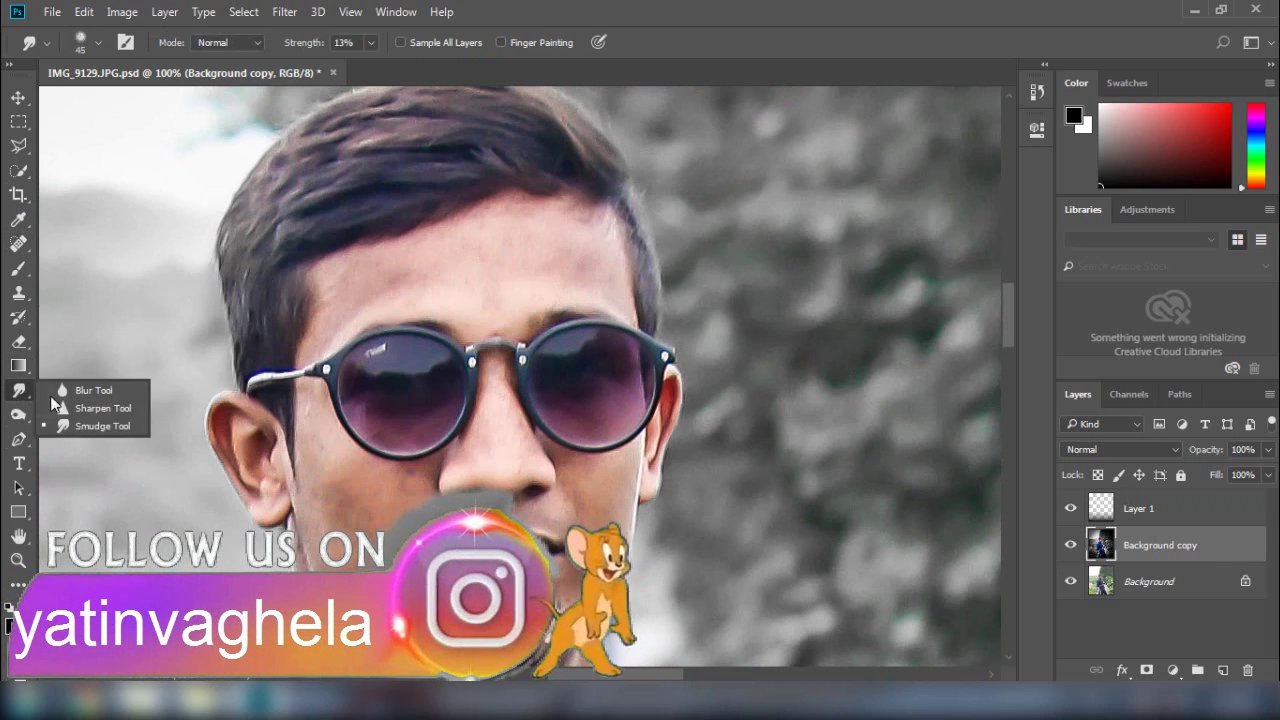
pyautogui.hotkey('ctrl', '+')
pyautogui.hotkey('ctrl', '+')
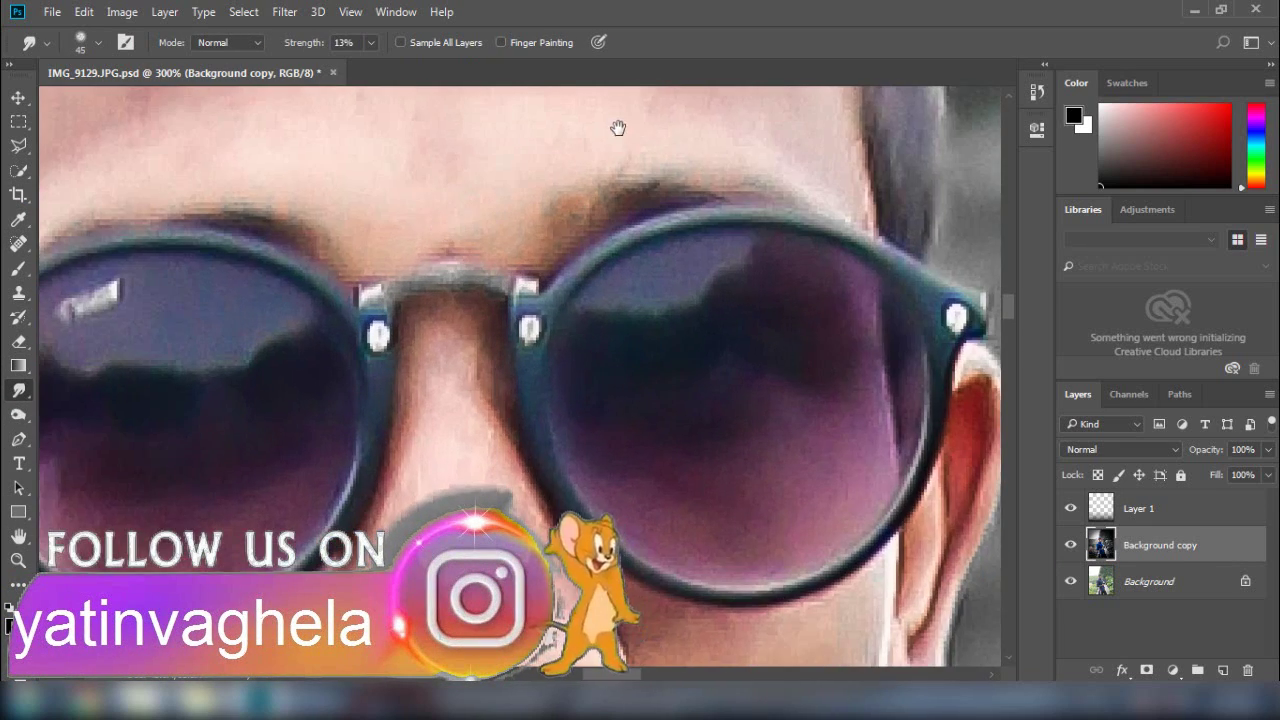
pyautogui.moveTo(618, 128); pyautogui.dragTo(580, 323)
pyautogui.press(']')
pyautogui.press(']')
pyautogui.press(']')
pyautogui.hotkey('ctrl', '-')
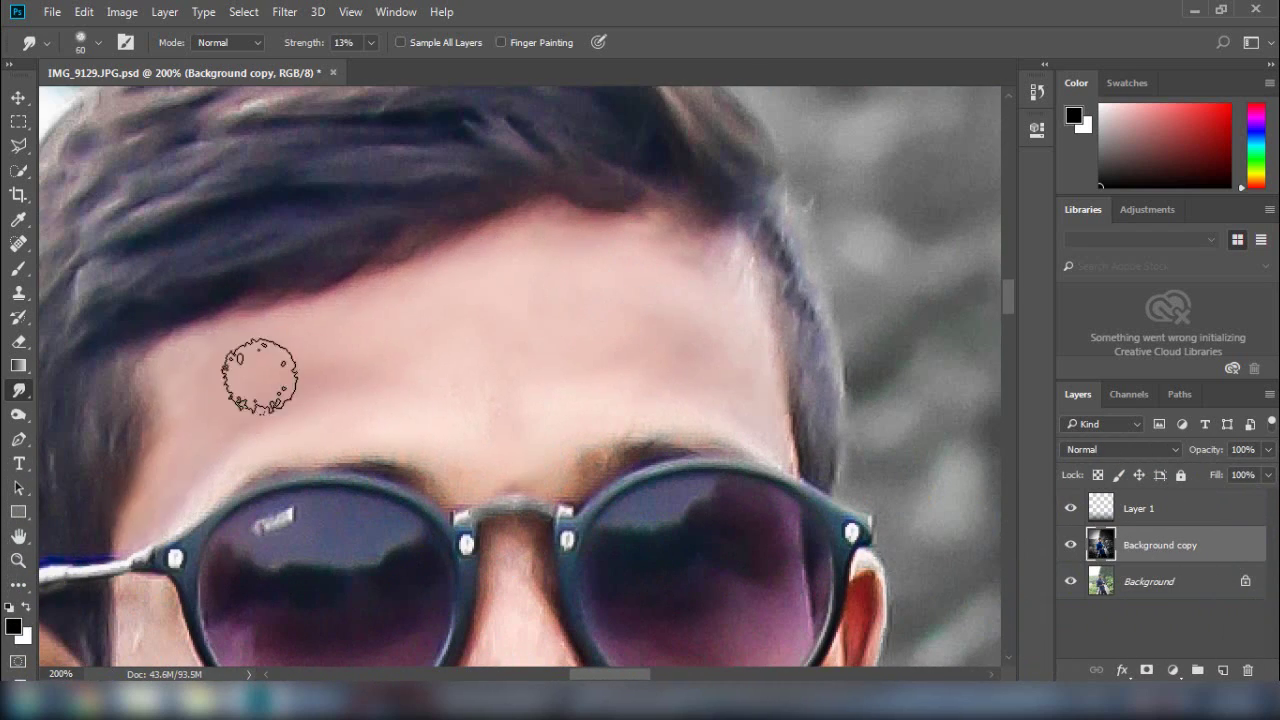
# Step: Smudge the skin of the cheeks, nose, mouth area and chin smooth, reducing the brush size from 50 to 30
pyautogui.scroll(-10, 486, 486)
pyautogui.press('[')
pyautogui.scroll(4, 474, 364)
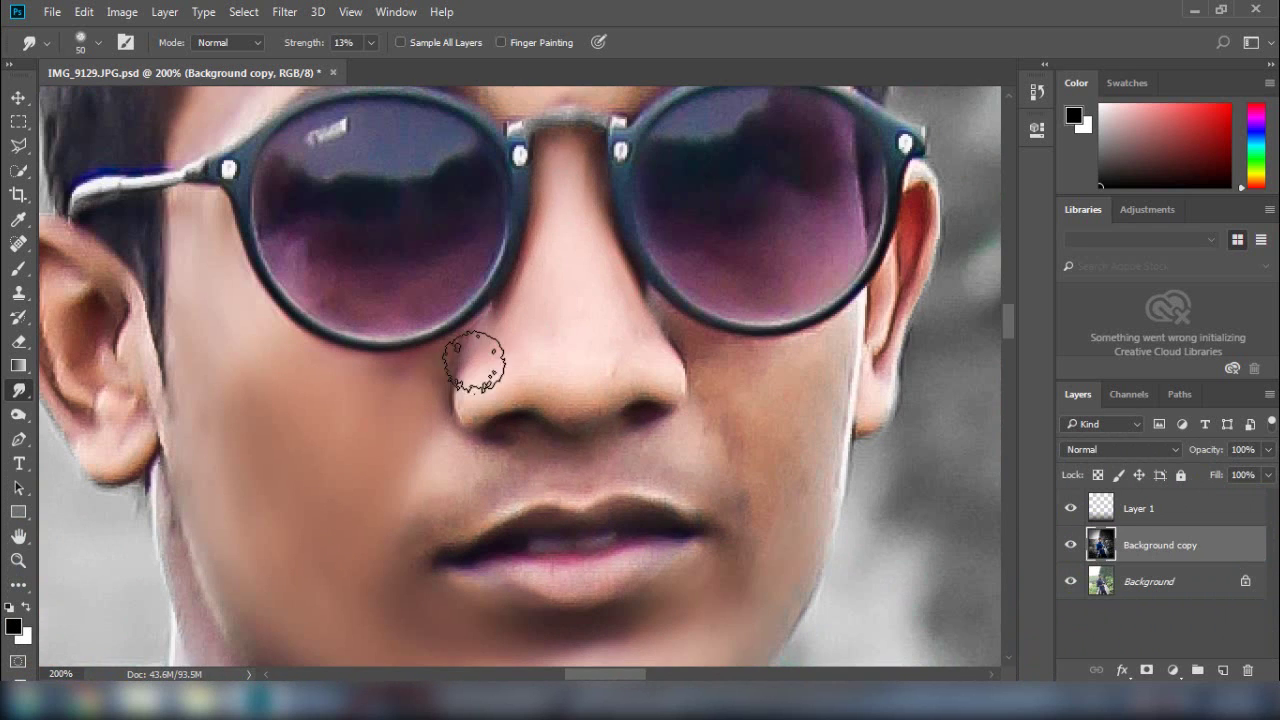
pyautogui.press('[')
pyautogui.press('[')
pyautogui.scroll(-3, 757, 500)
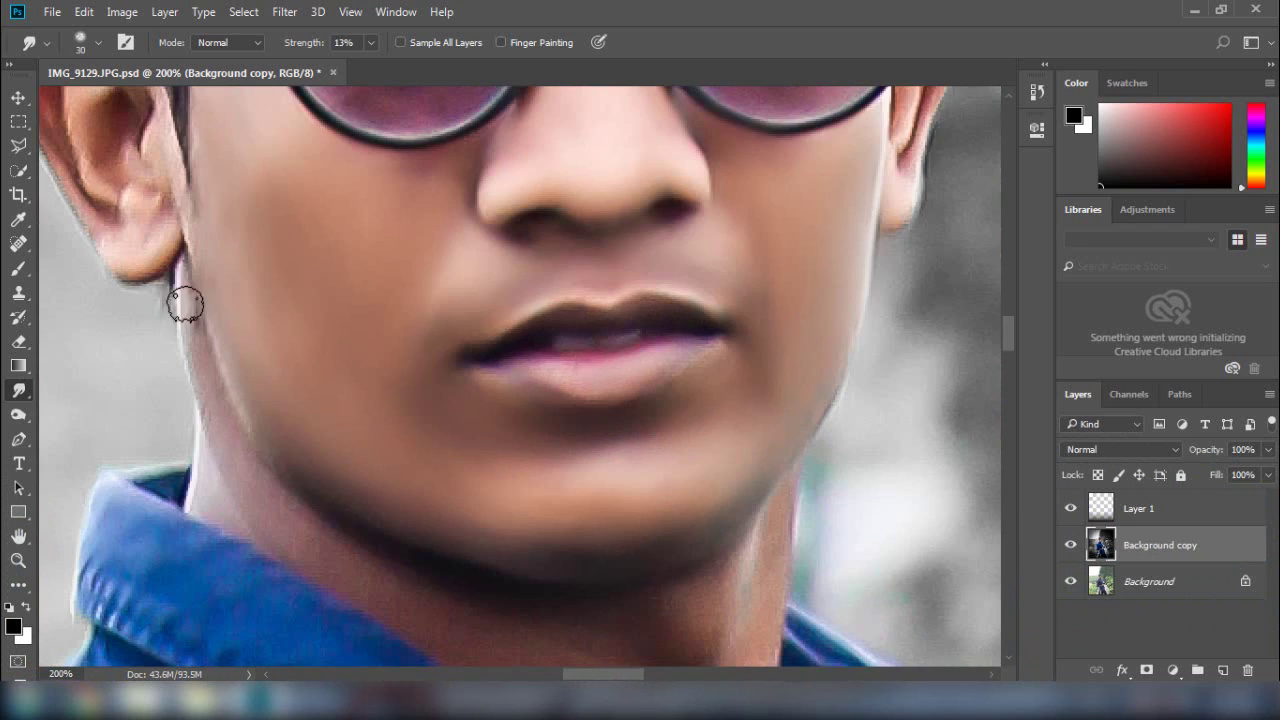
# Step: Smooth the skin of the neck and ear with the Smudge tool at brush size 25
pyautogui.scroll(-3, 185, 305)
pyautogui.press('[')
pyautogui.scroll(8, 629, 580)
pyautogui.hscroll(-4, 308, 430)
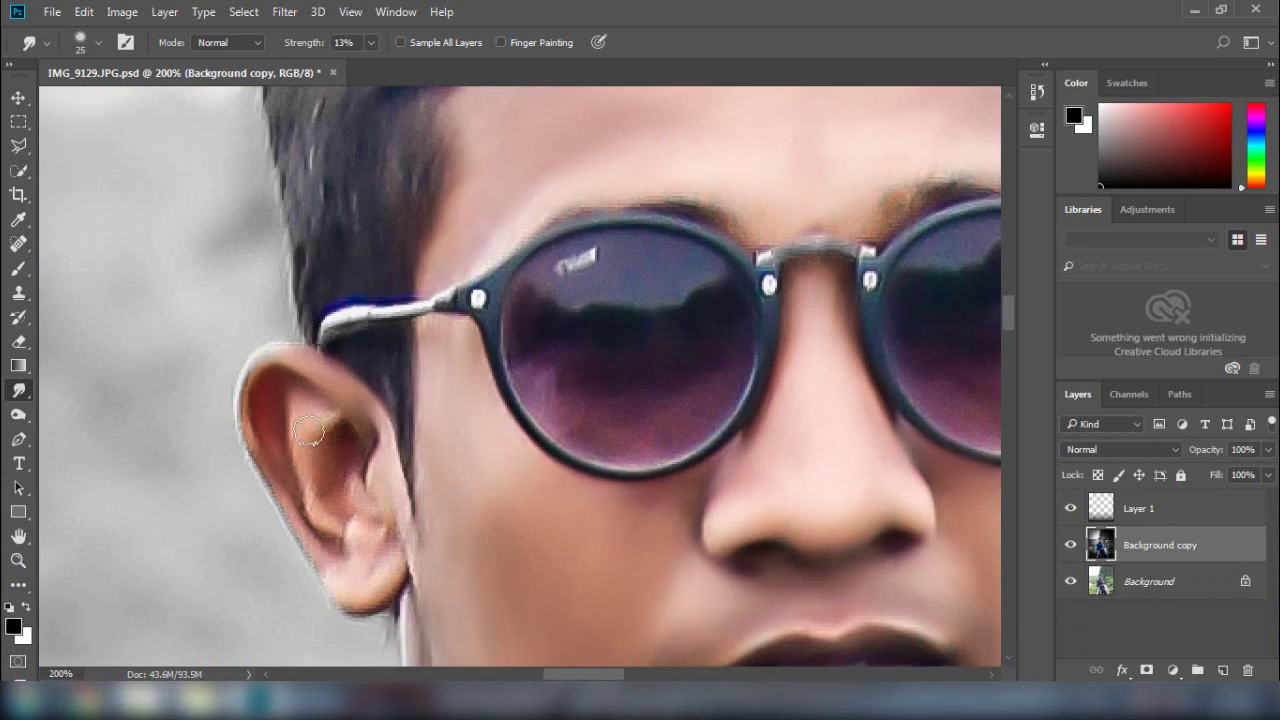
# Step: Smudge away the reflections and noise in the sunglass lenses with a brush size of 60
pyautogui.hscroll(5, 663, 414)
pyautogui.press(']')
pyautogui.press(']')
pyautogui.press(']')
pyautogui.press(']')
pyautogui.press(']')
pyautogui.press(']')
pyautogui.hscroll(-2, 286, 271)
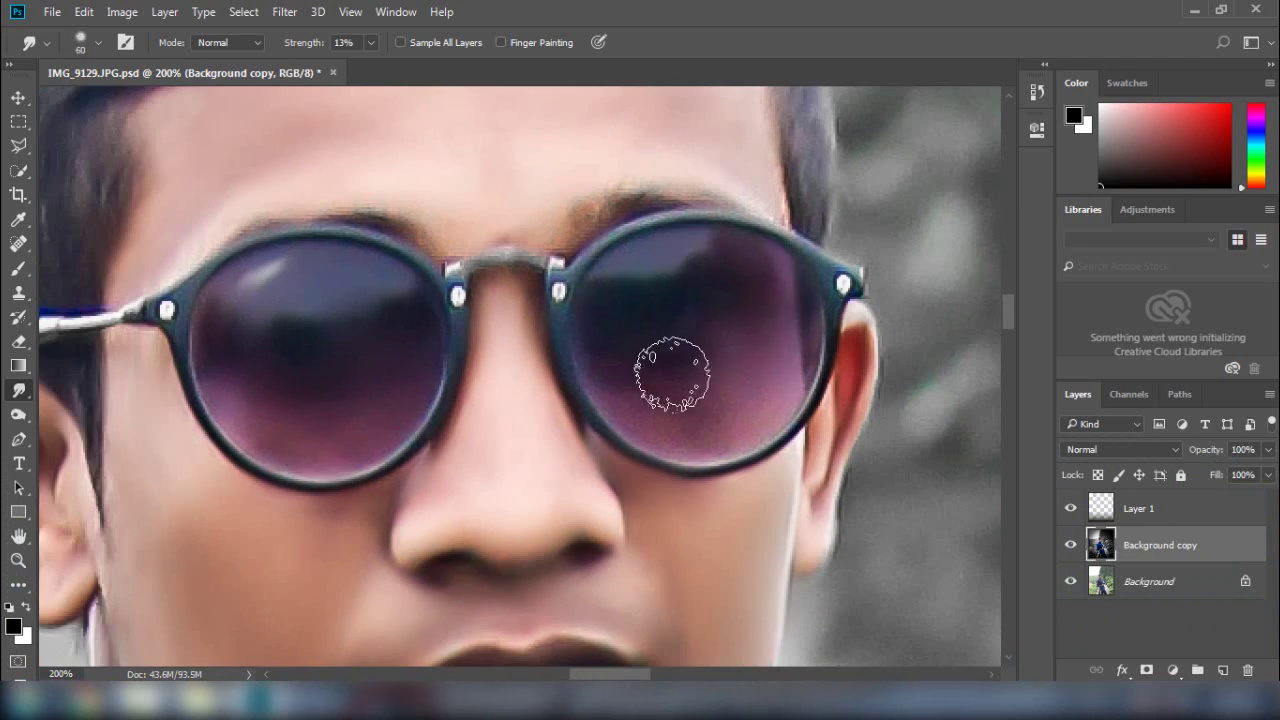
# Step: Smooth the skin of both hands and the forearms with the Smudge tool, and save the document
pyautogui.scroll(-4, 672, 375)
pyautogui.scroll(4, 646, 294)
pyautogui.hscroll(4, 757, 500)
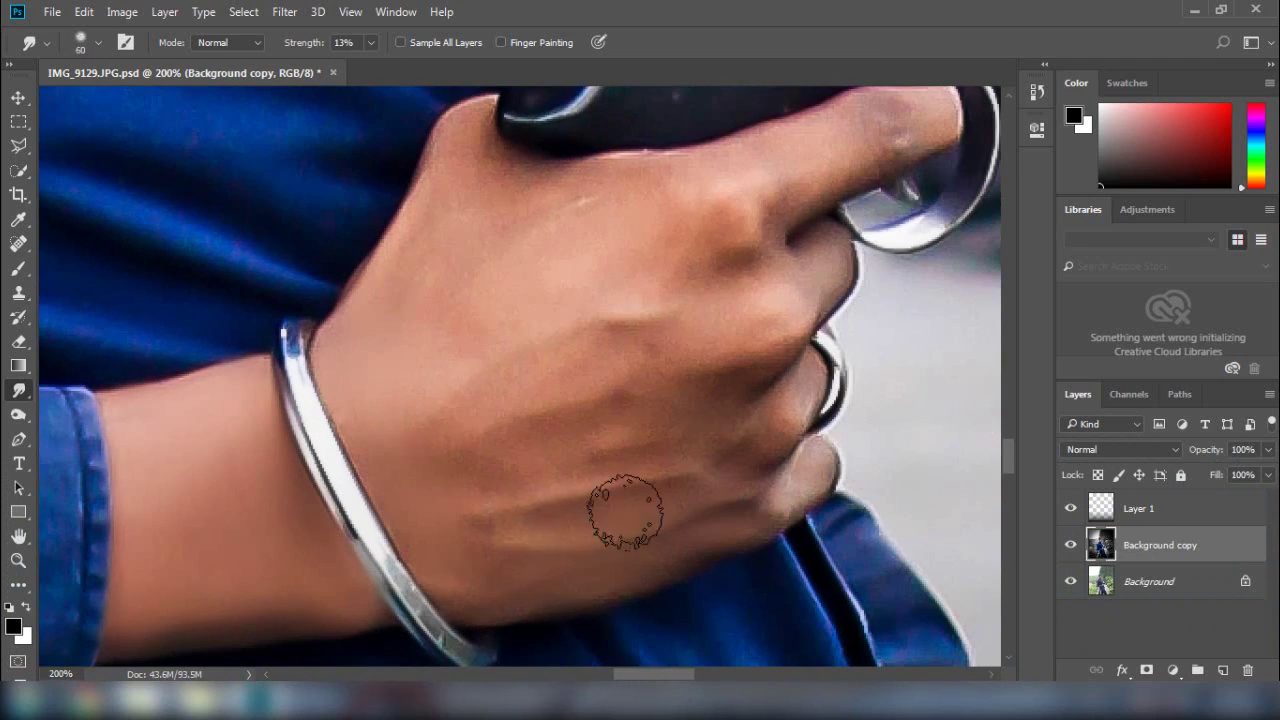
pyautogui.scroll(5, 634, 380)
pyautogui.hscroll(-4, 414, 357)
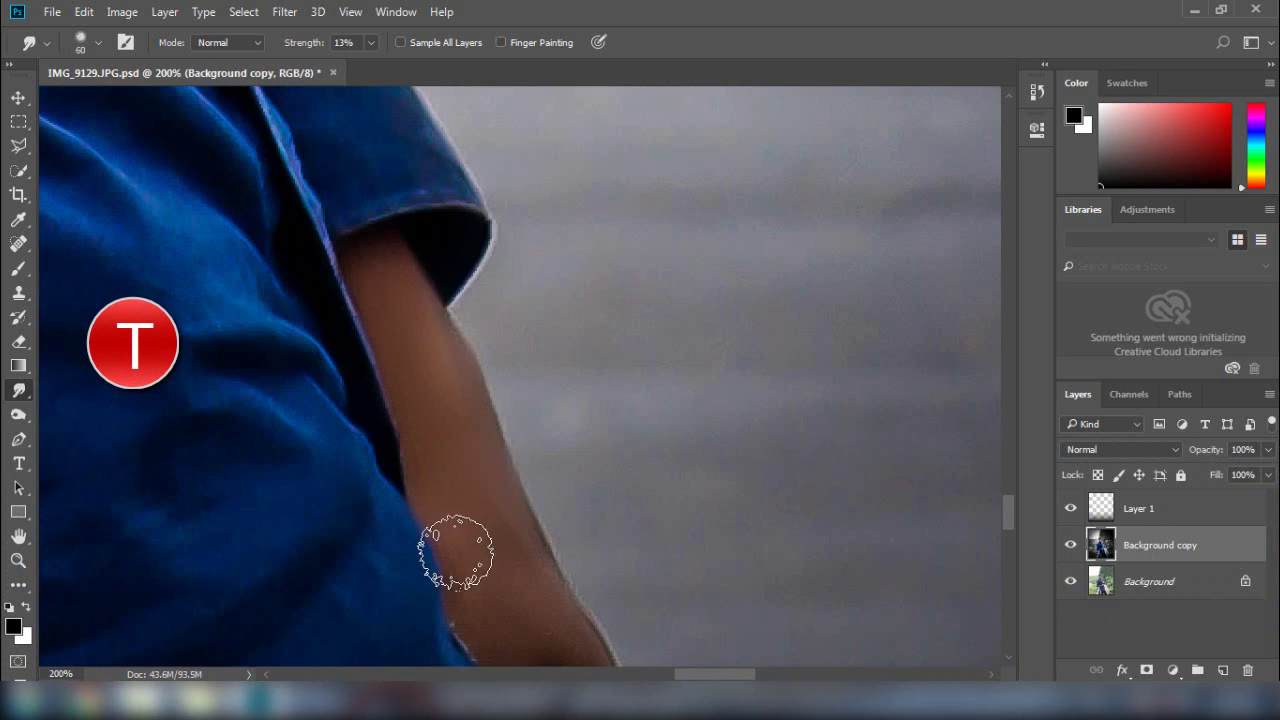
pyautogui.scroll(-3, 509, 600)
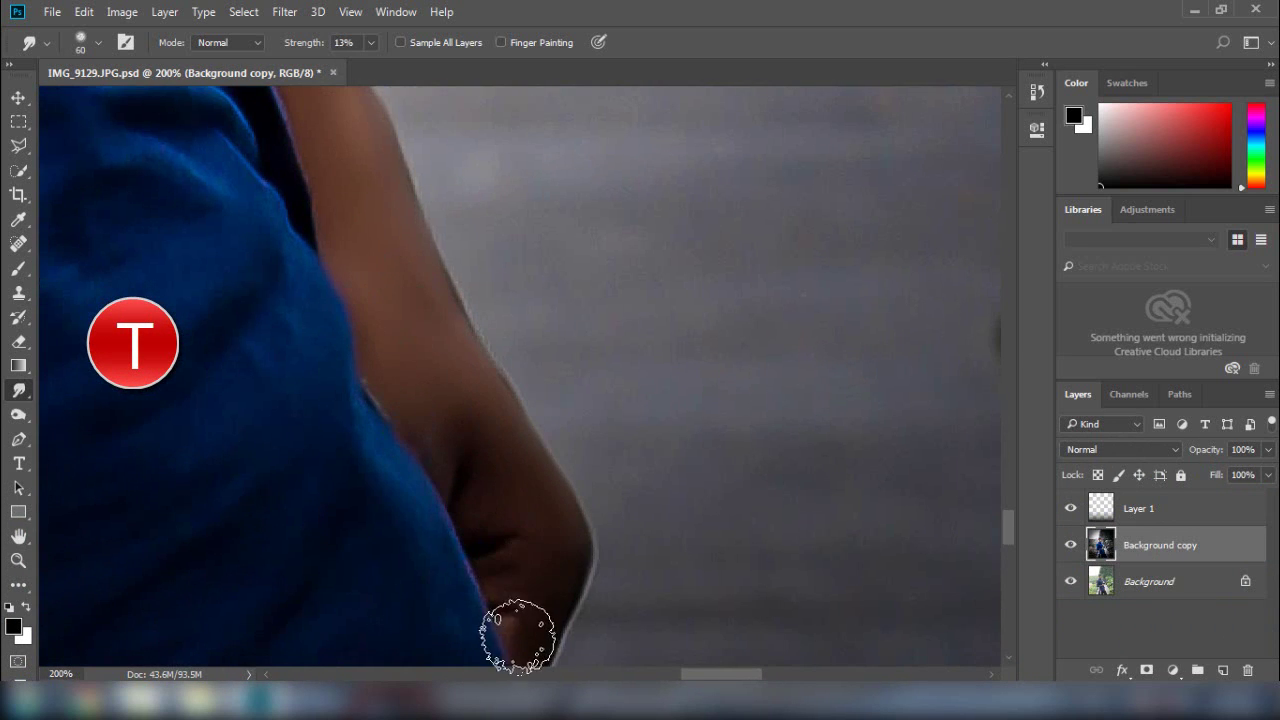
pyautogui.hotkey('ctrl', '0')
pyautogui.hotkey('ctrl', 's')
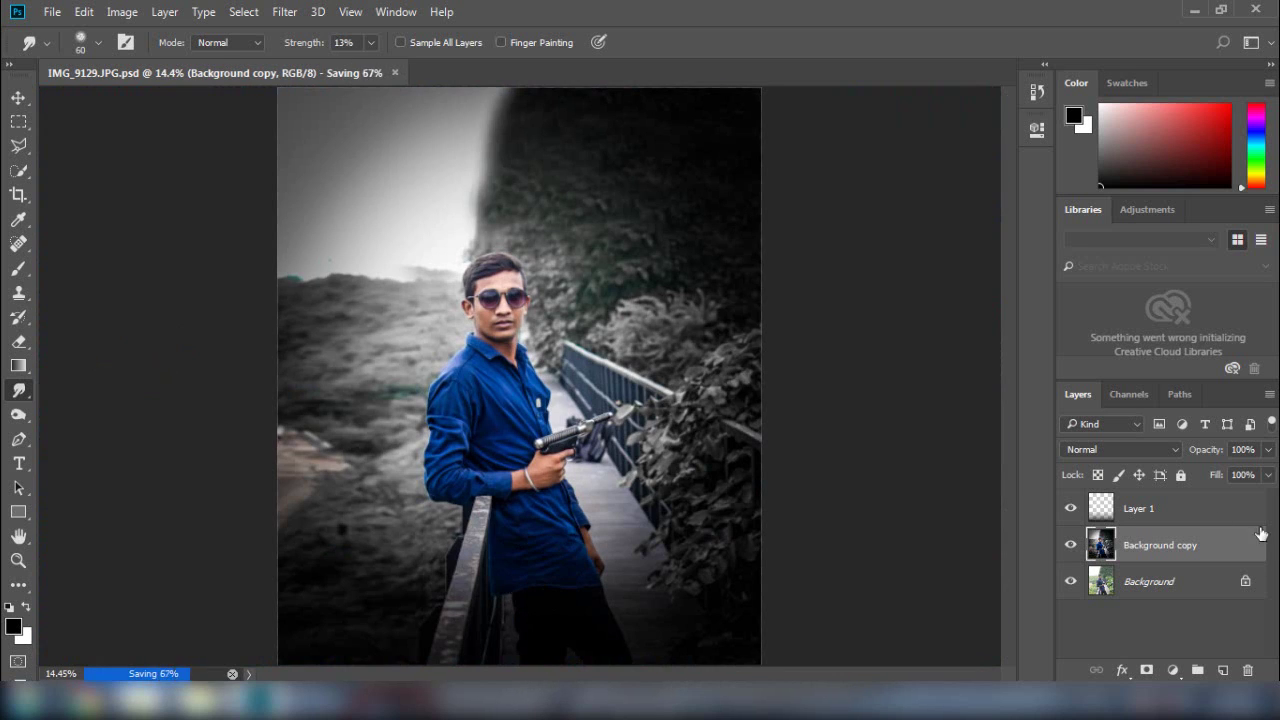
# Step: Merge the gradient layer, Layer 1, down into the Background copy layer
pyautogui.click(1156, 514)
pyautogui.rightClick(1170, 505)
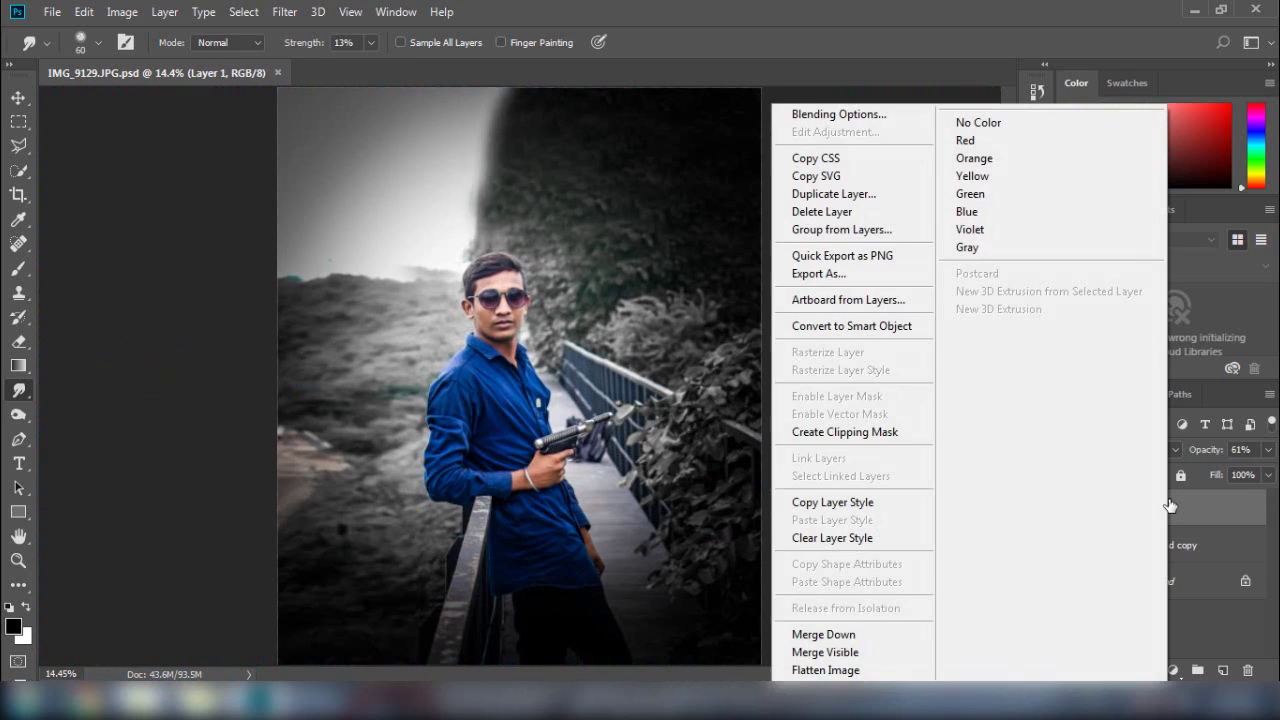
pyautogui.click(825, 632)
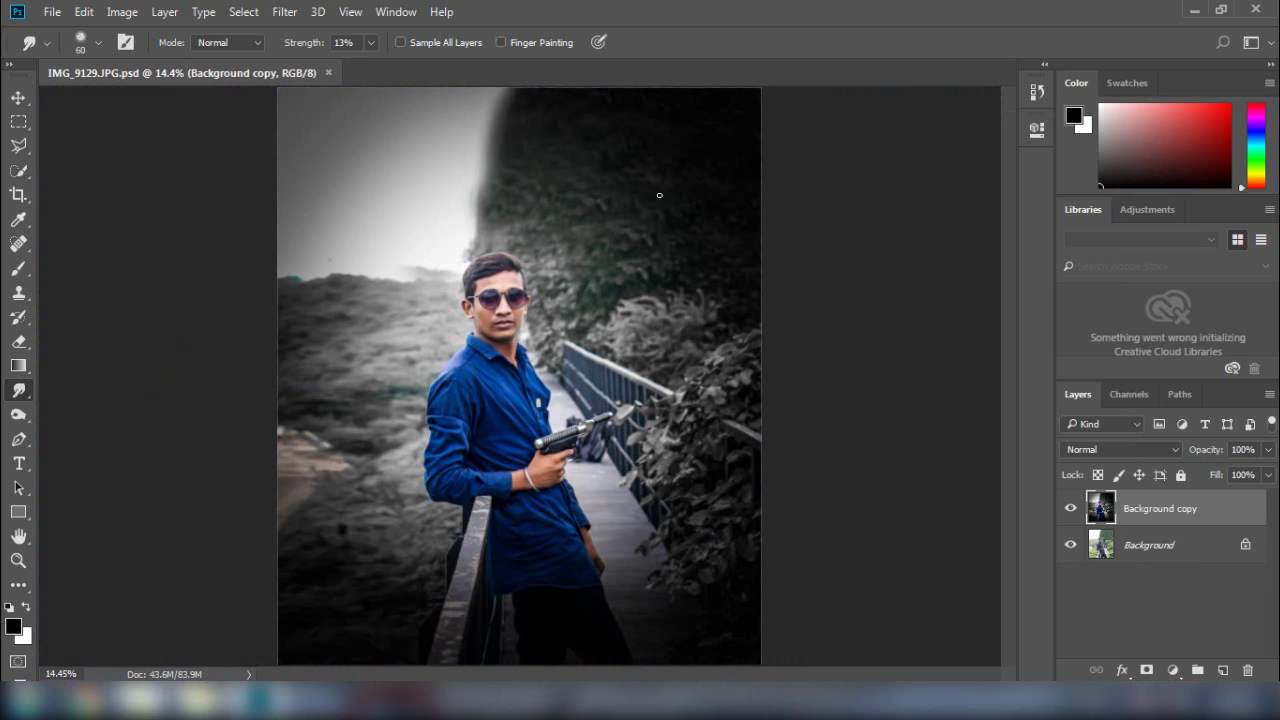
# Step: Apply the Detail Extractor filter at 25% from Nik Collection's Color Efex Pro 4, and save the document
pyautogui.click(288, 18)
pyautogui.moveTo(320, 406)
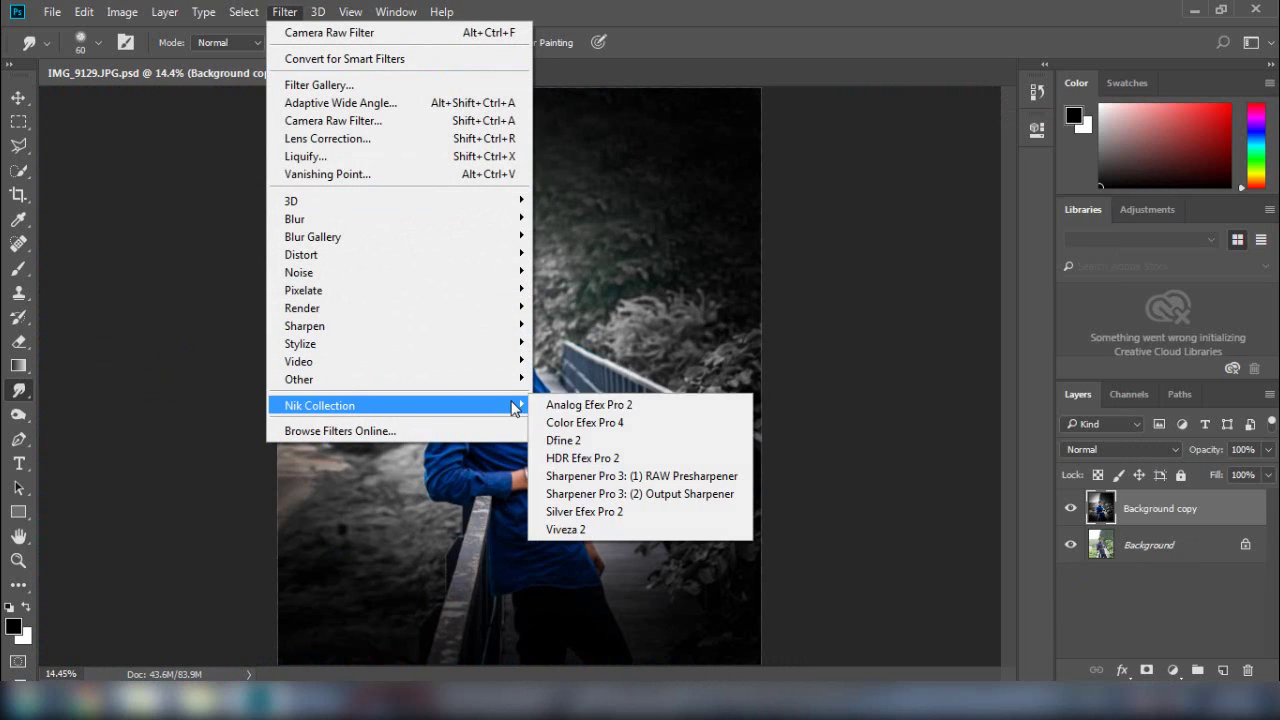
pyautogui.click(605, 429)
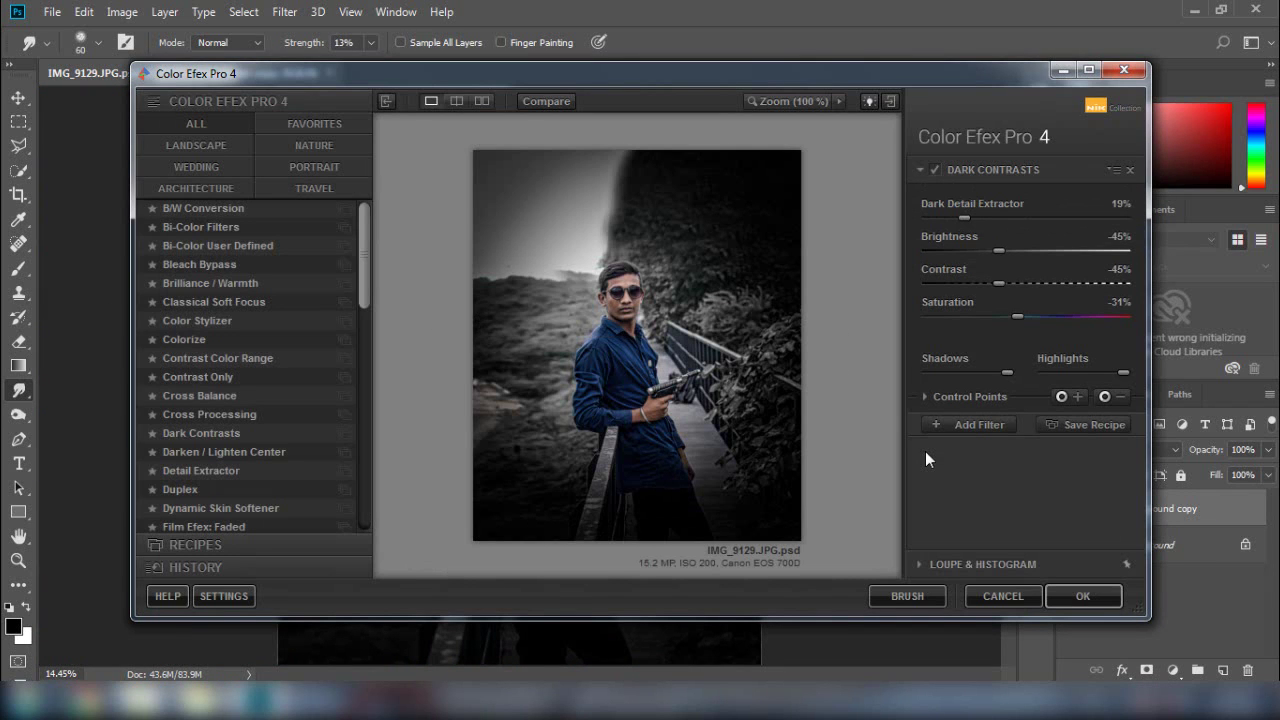
pyautogui.click(203, 474)
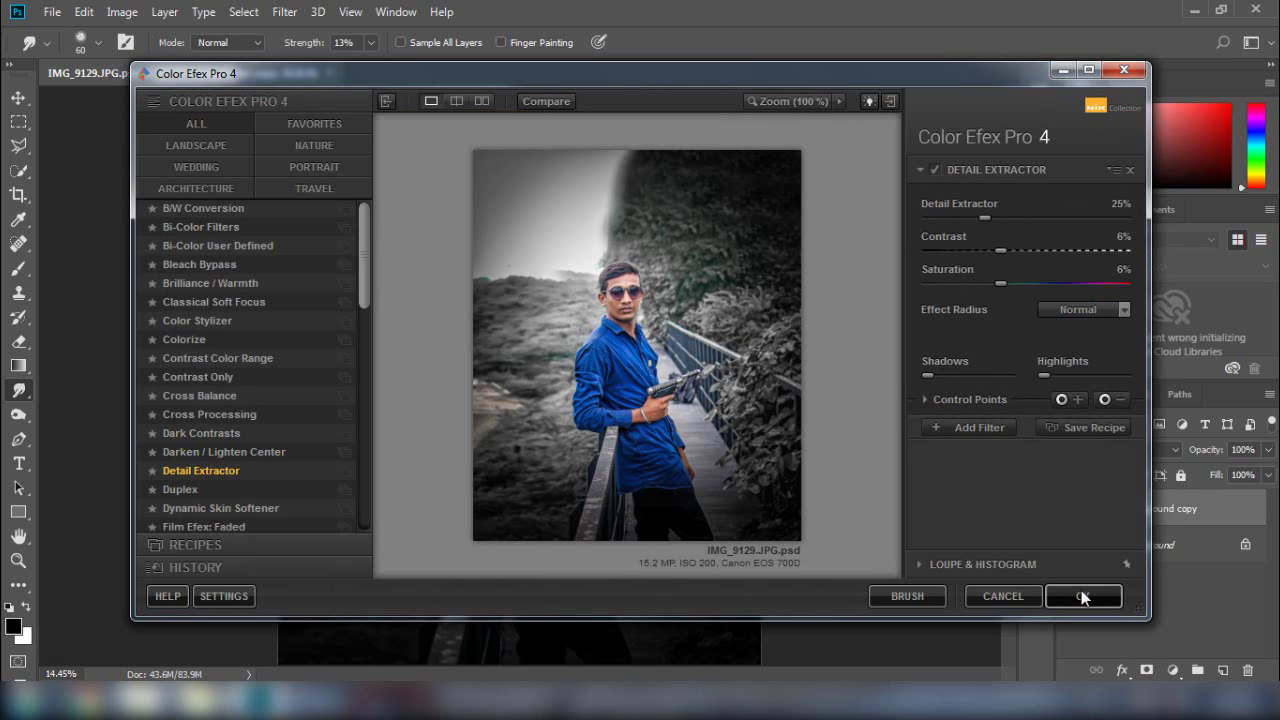
pyautogui.click(1081, 596)
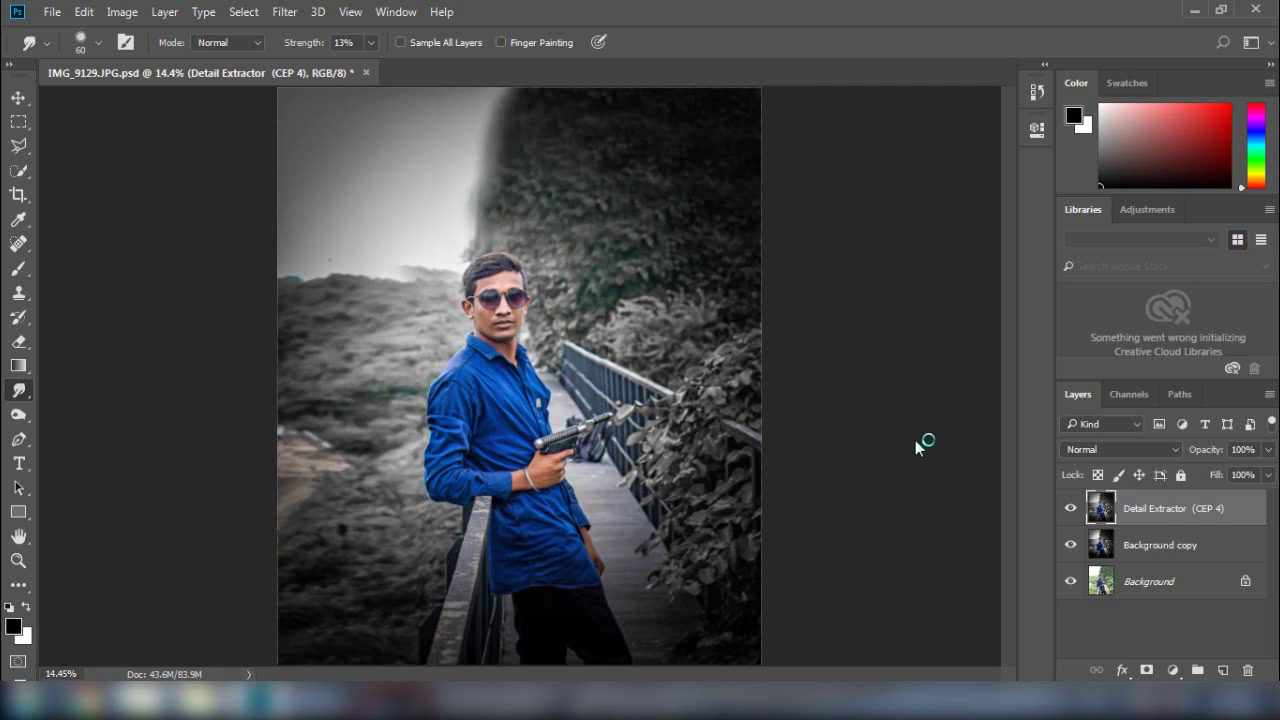
pyautogui.hotkey('ctrl', 's')
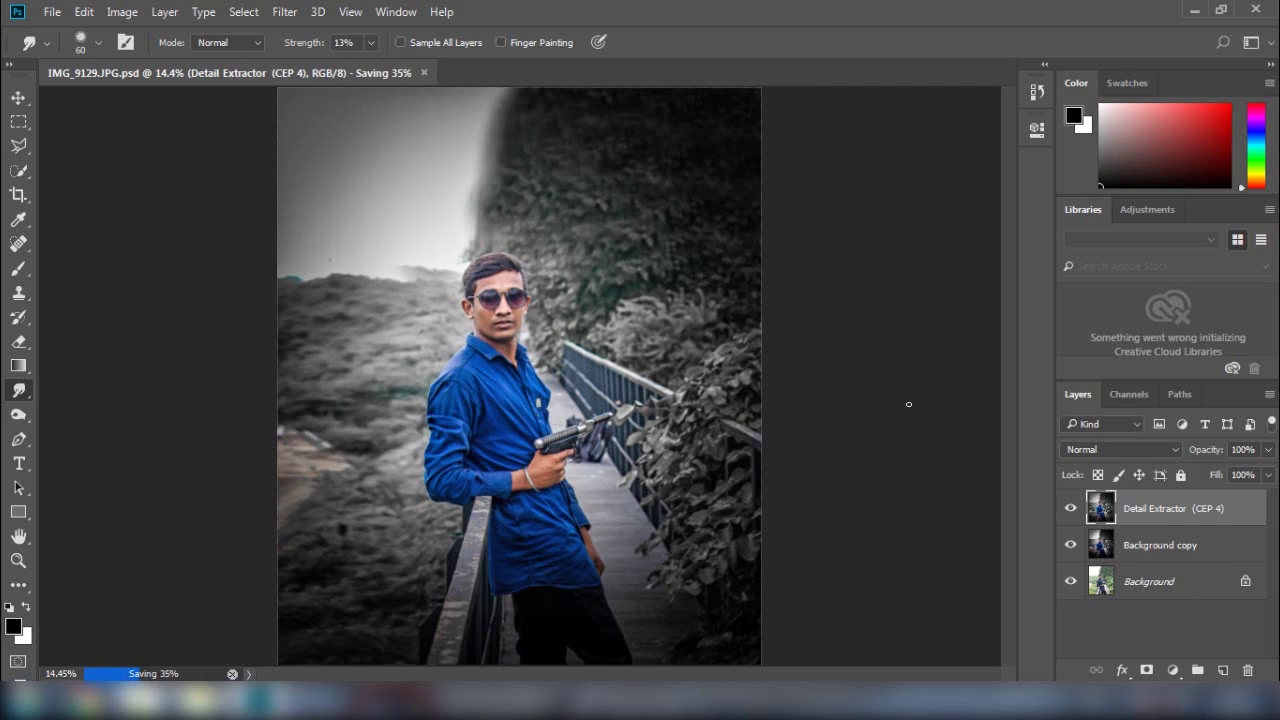
# Step: Lower the Detail Extractor layer's opacity to 71% and add a white layer mask to it
pyautogui.click(1071, 519)
pyautogui.click(1071, 519)
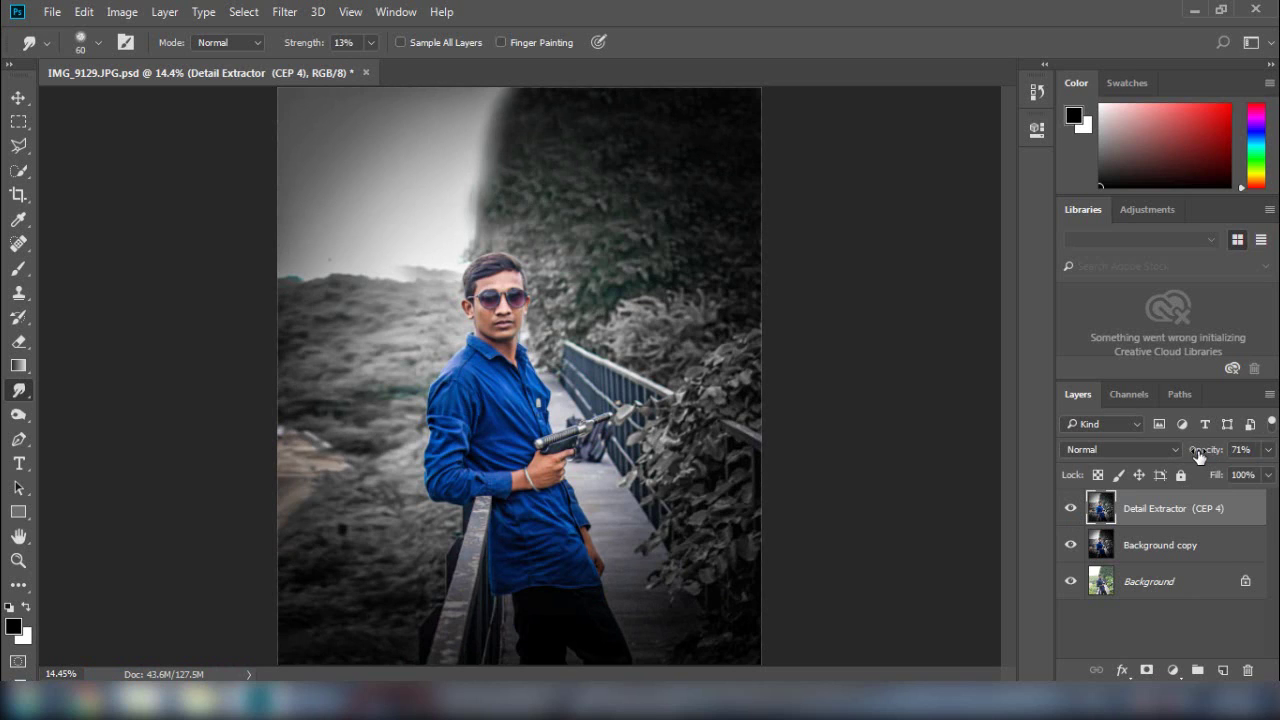
pyautogui.click(1147, 670)
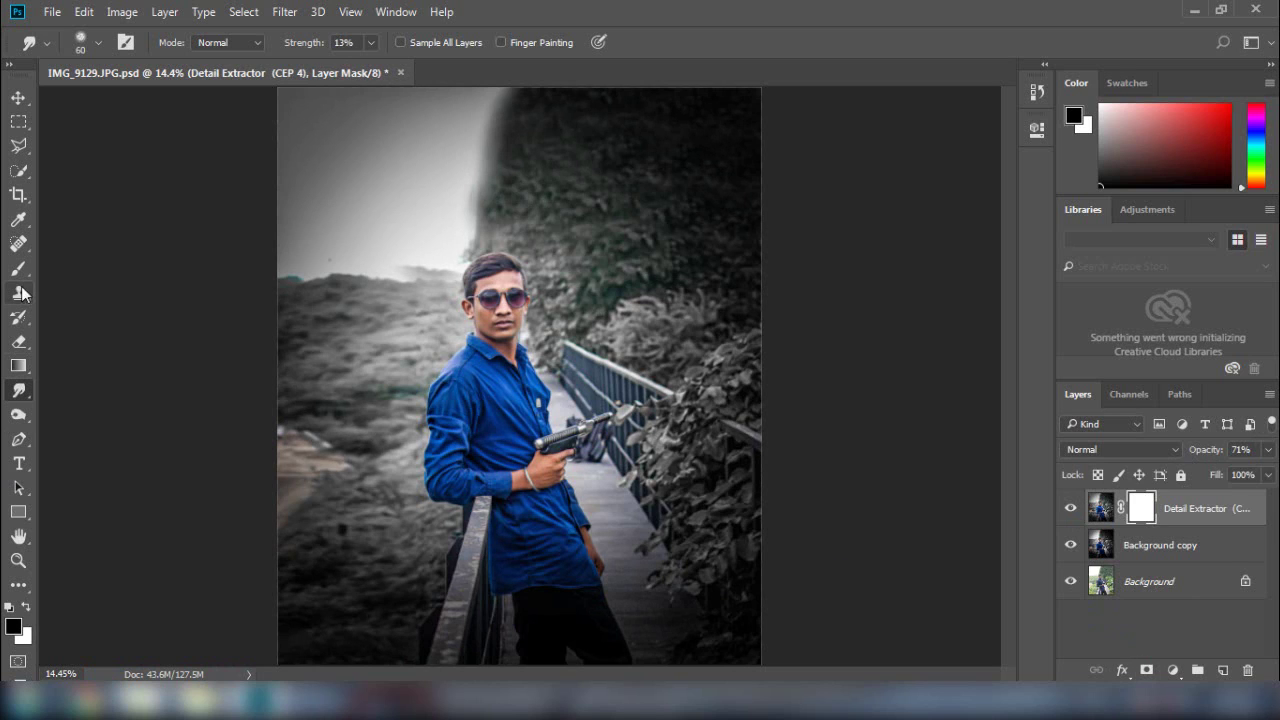
# Step: Paint black on the Detail Extractor mask over the background around the man with a soft brush of size 1000
pyautogui.press('b')
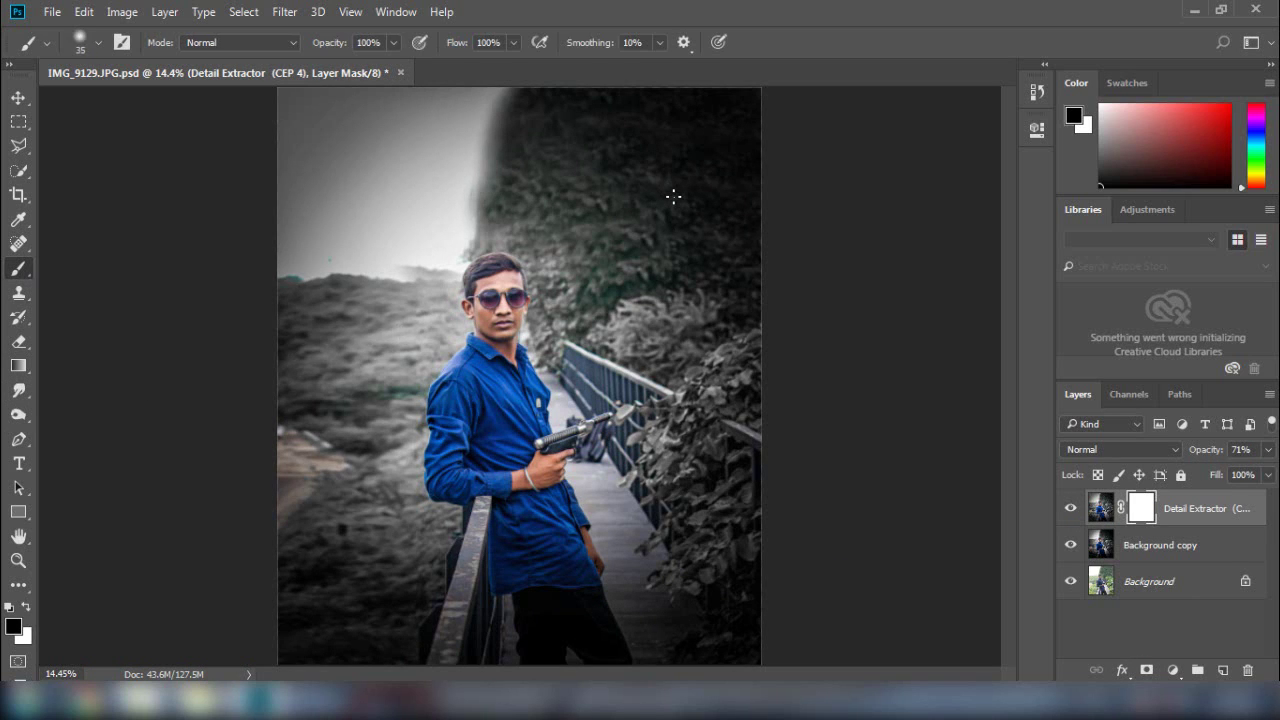
pyautogui.press(']')
pyautogui.moveTo(680, 257)
pyautogui.mouseDown()
pyautogui.moveTo(684, 204)
pyautogui.moveTo(688, 216)
pyautogui.moveTo(556, 135)
pyautogui.moveTo(609, 119)
pyautogui.moveTo(555, 146)
pyautogui.moveTo(602, 226)
pyautogui.moveTo(655, 244)
pyautogui.moveTo(703, 294)
pyautogui.moveTo(699, 473)
pyautogui.moveTo(659, 531)
pyautogui.moveTo(684, 623)
pyautogui.moveTo(426, 594)
pyautogui.moveTo(309, 336)
pyautogui.moveTo(350, 299)
pyautogui.moveTo(379, 325)
pyautogui.moveTo(350, 558)
pyautogui.moveTo(370, 591)
pyautogui.moveTo(325, 446)
pyautogui.moveTo(329, 360)
pyautogui.moveTo(389, 229)
pyautogui.moveTo(398, 309)
pyautogui.moveTo(478, 109)
pyautogui.moveTo(805, 273)
pyautogui.moveTo(743, 562)
pyautogui.moveTo(667, 530)
pyautogui.moveTo(681, 468)
pyautogui.moveTo(710, 611)
pyautogui.moveTo(464, 556)
pyautogui.moveTo(367, 517)
pyautogui.moveTo(396, 435)
pyautogui.moveTo(399, 469)
pyautogui.moveTo(403, 360)
pyautogui.moveTo(410, 483)
pyautogui.moveTo(529, 420)
pyautogui.moveTo(446, 392)
pyautogui.moveTo(502, 463)
pyautogui.moveTo(594, 465)
pyautogui.moveTo(562, 578)
pyautogui.moveTo(680, 699)
pyautogui.moveTo(660, 478)
pyautogui.mouseUp()
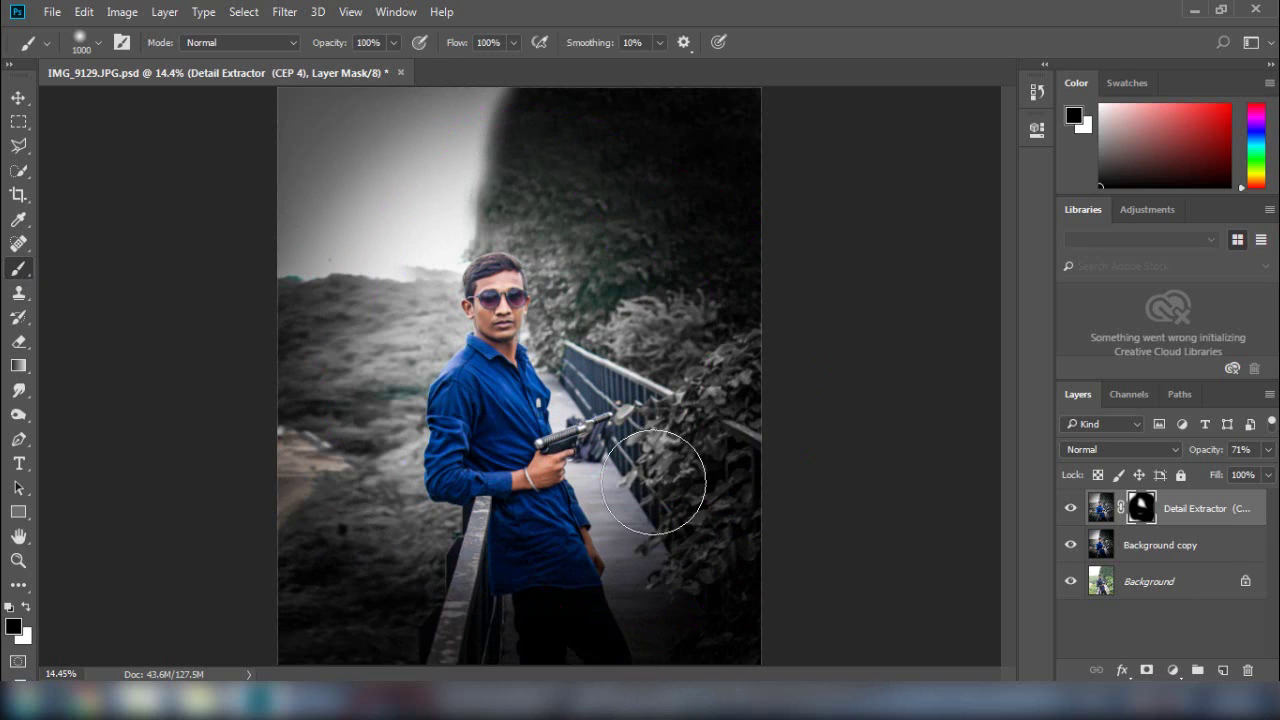
# Step: Save the document and merge the masked Detail Extractor layer down into the Background copy layer
pyautogui.hotkey('ctrl', 's')
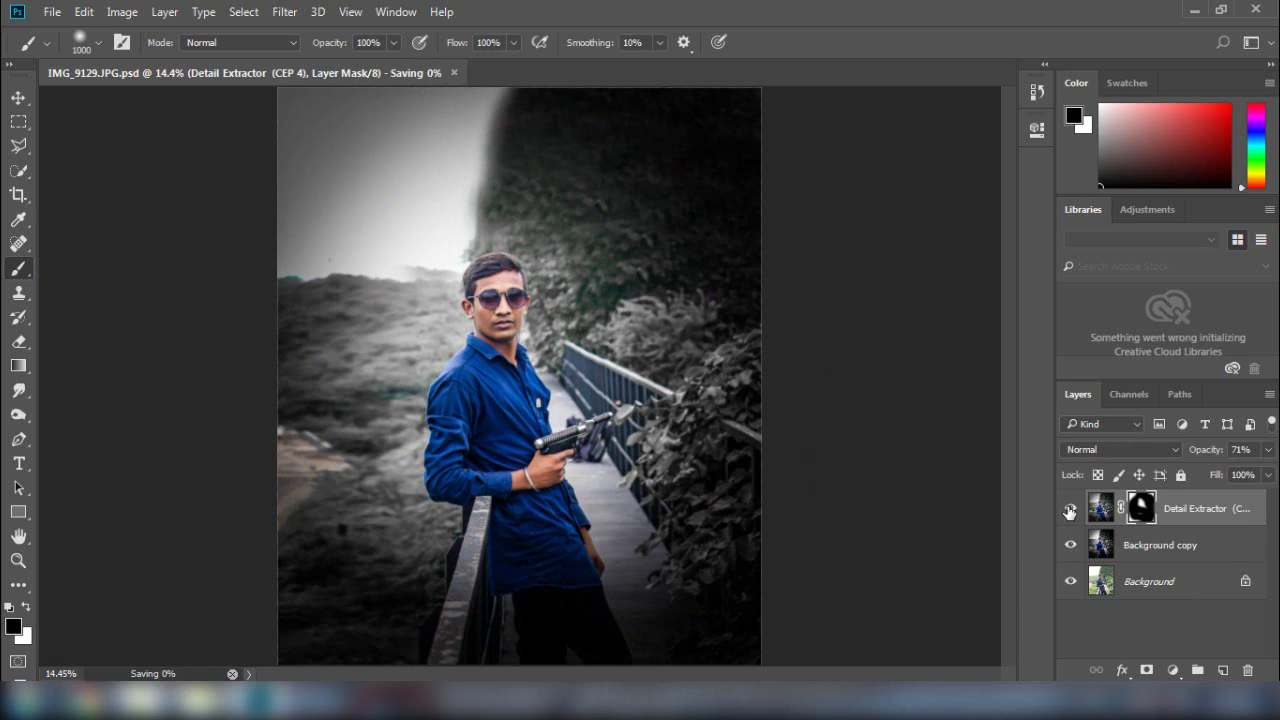
pyautogui.rightClick(1224, 518)
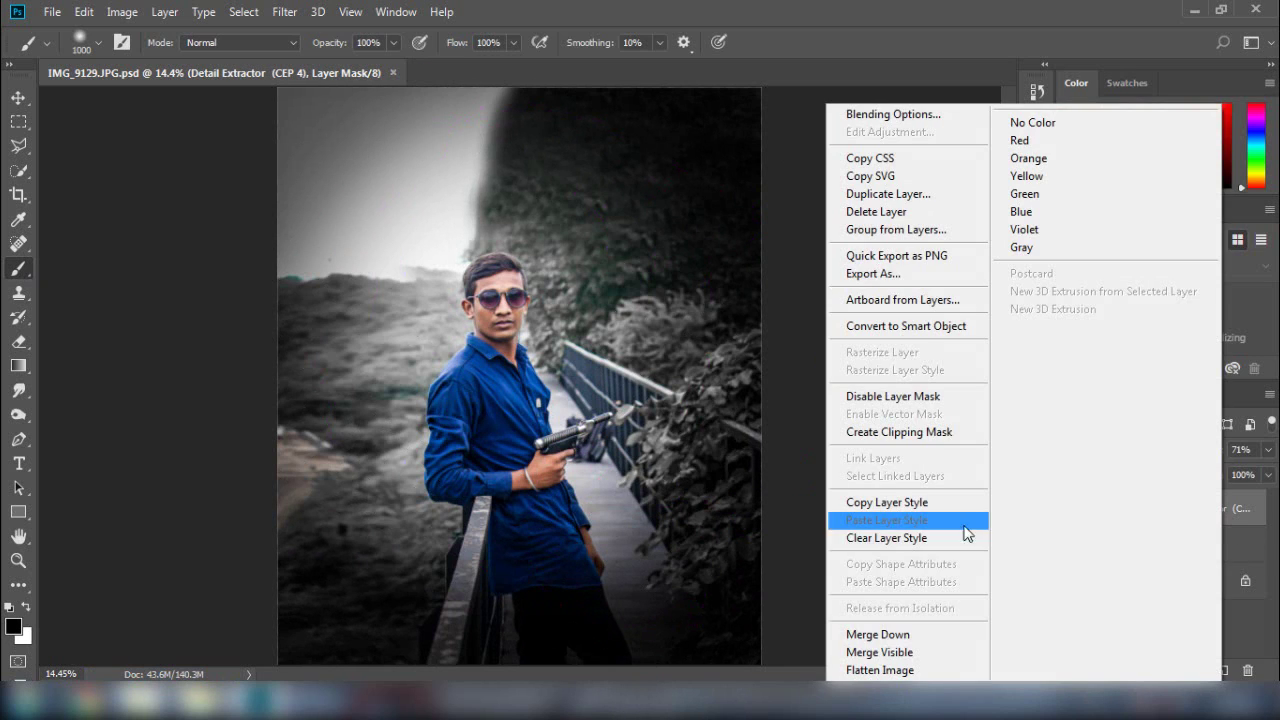
pyautogui.click(913, 631)
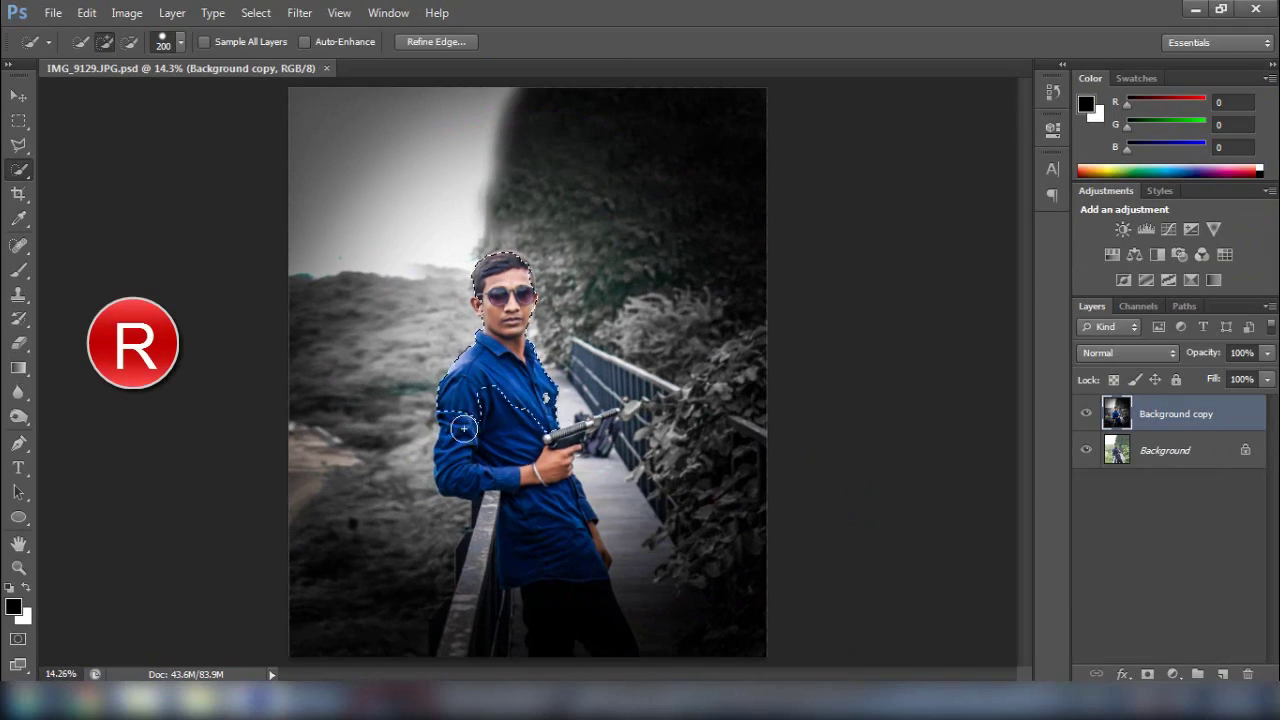
# Step: Select the man's shirt and arms with the Quick Selection tool and refine the edge around his hair and ear at brush size 40
pyautogui.moveTo(464, 429); pyautogui.dragTo(562, 450)
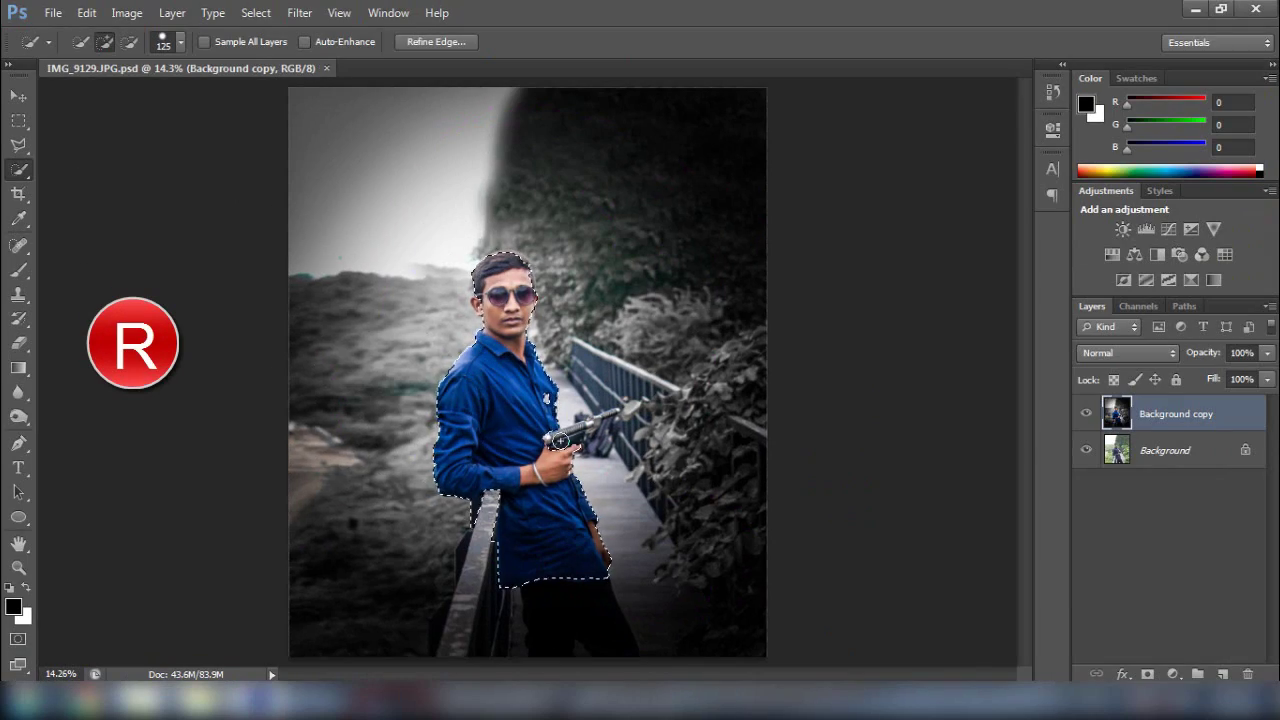
pyautogui.scroll(5, 531, 282)
pyautogui.press('[')
pyautogui.press('[')
pyautogui.press('[')
pyautogui.press('[')
pyautogui.press('[')
pyautogui.press('[')
pyautogui.press('[')
pyautogui.press('[')
pyautogui.press('[')
pyautogui.press('[')
pyautogui.moveTo(434, 160); pyautogui.dragTo(530, 215)
pyautogui.moveTo(288, 355); pyautogui.dragTo(303, 402)
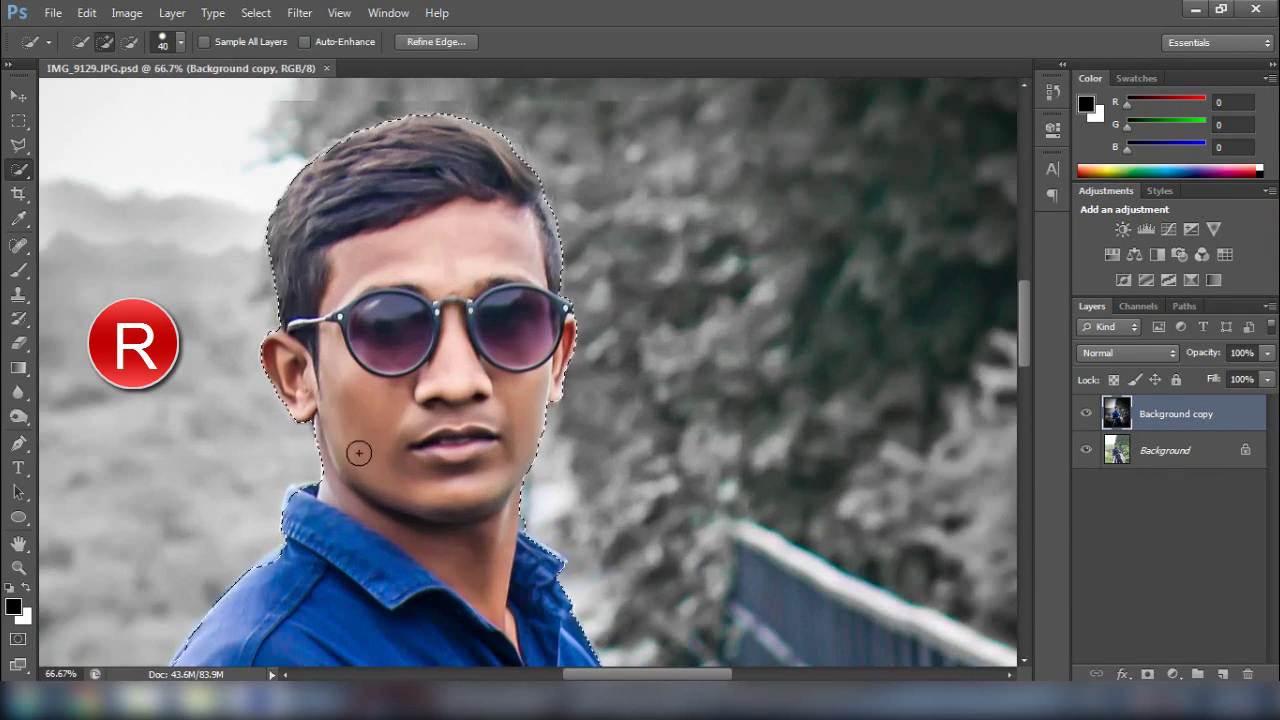
# Step: Finish the man's Quick Selection around the gun, the hand and the elbow, enlarging the brush up to 250
pyautogui.moveTo(447, 346); pyautogui.dragTo(449, 409)
pyautogui.moveTo(640, 600); pyautogui.dragTo(447, 132)
pyautogui.moveTo(509, 516); pyautogui.dragTo(287, 250)
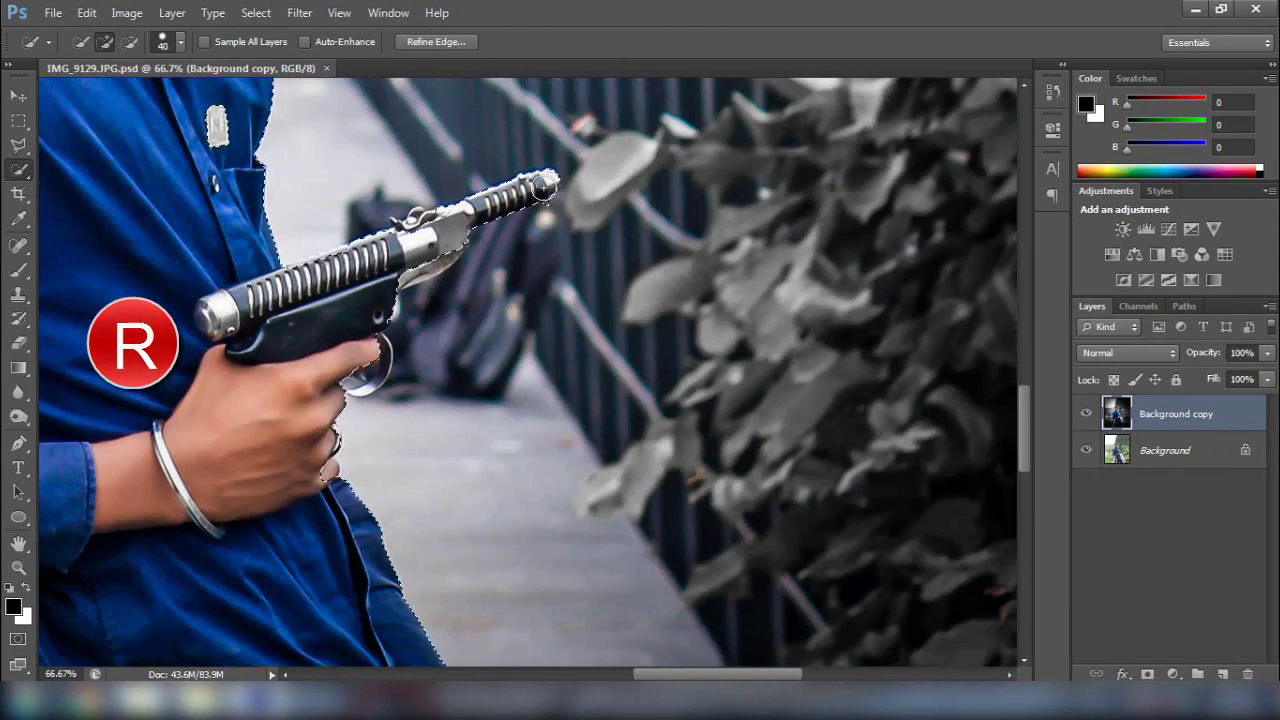
pyautogui.press(']')
pyautogui.press(']')
pyautogui.press(']')
pyautogui.moveTo(320, 137); pyautogui.dragTo(320, 314)
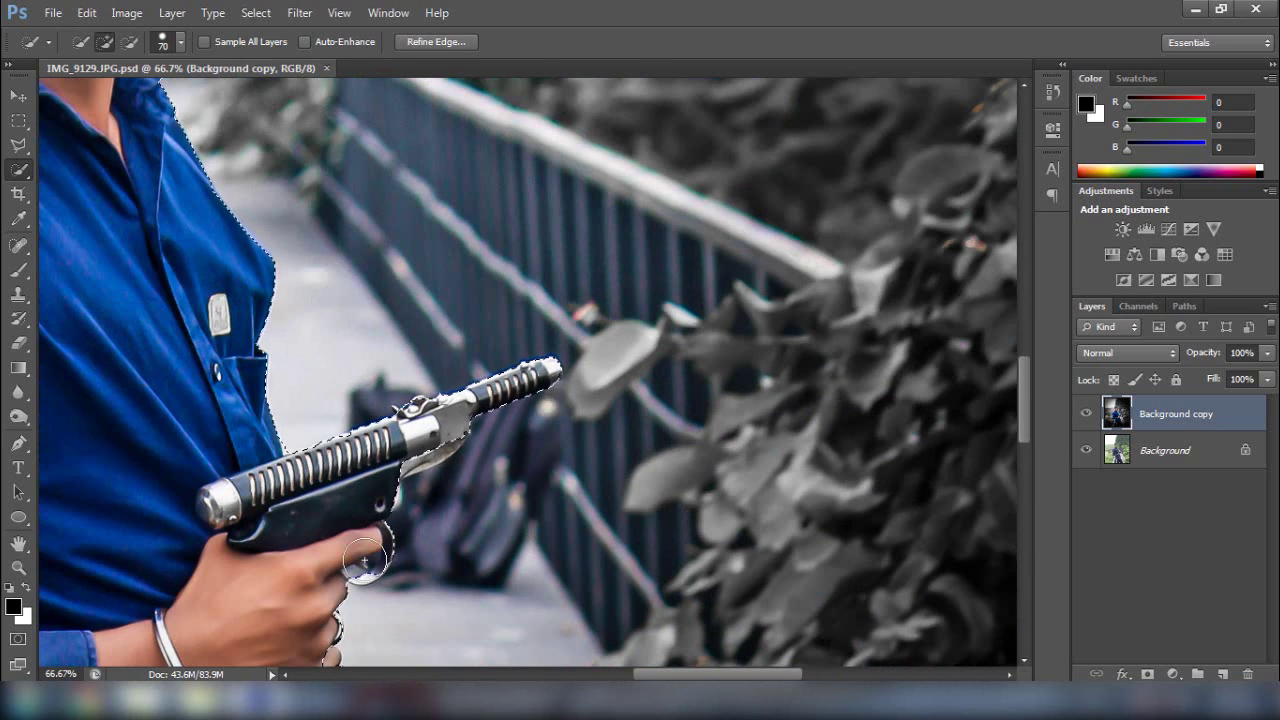
pyautogui.hotkey('ctrl', '0')
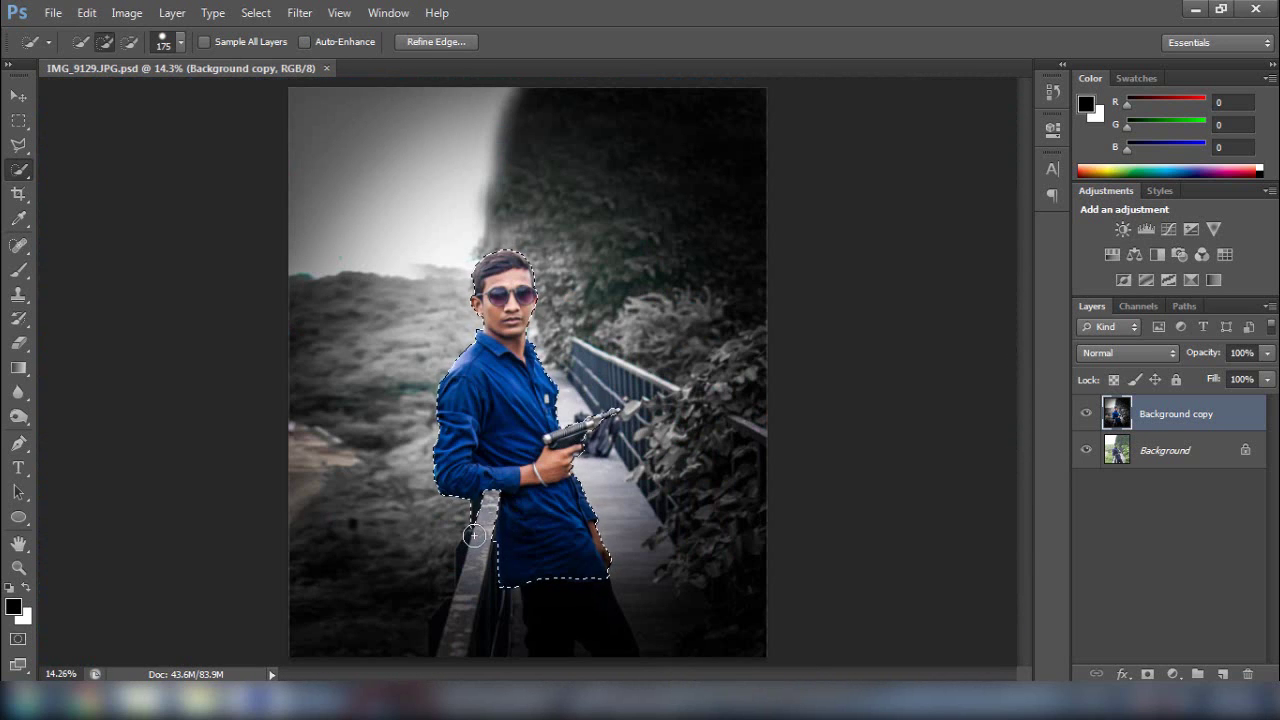
pyautogui.press(']')
pyautogui.press(']')
pyautogui.press(']')
pyautogui.press(']')
pyautogui.press(']')
pyautogui.press(']')
pyautogui.press(']')
pyautogui.press(']')
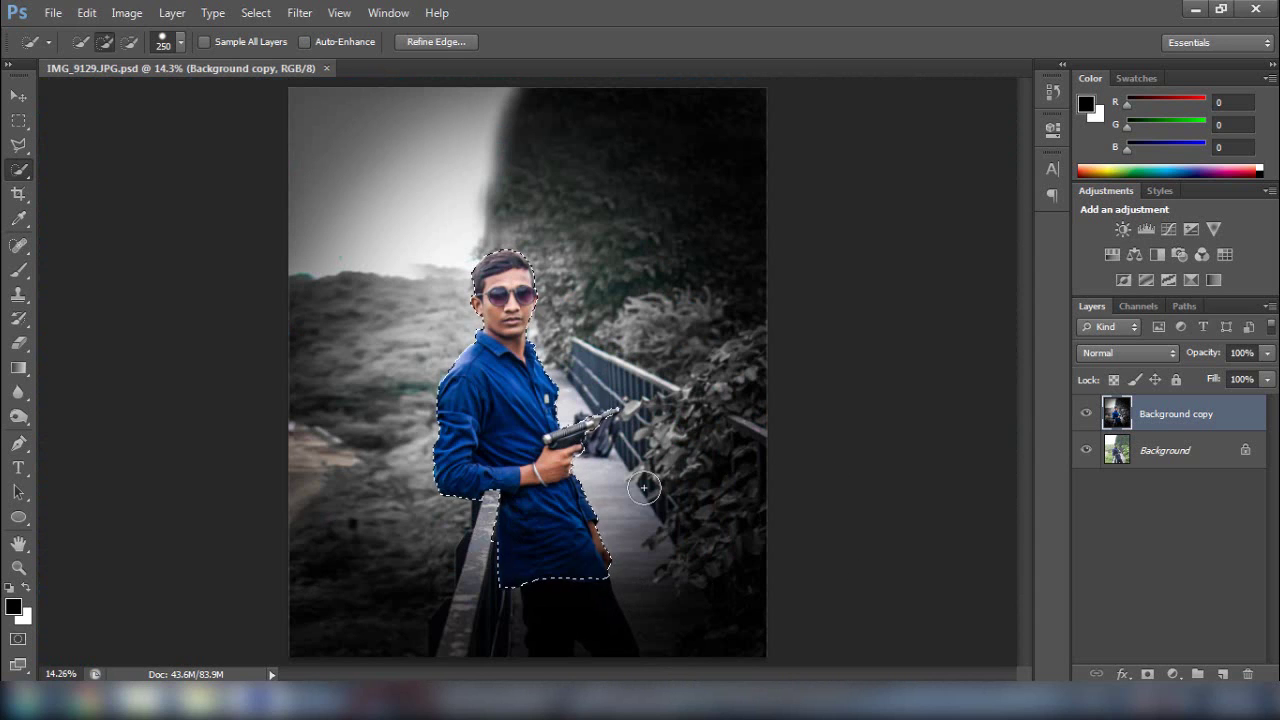
# Step: Copy the selected man onto a new layer and make the Background copy layer active
pyautogui.rightClick(512, 379)
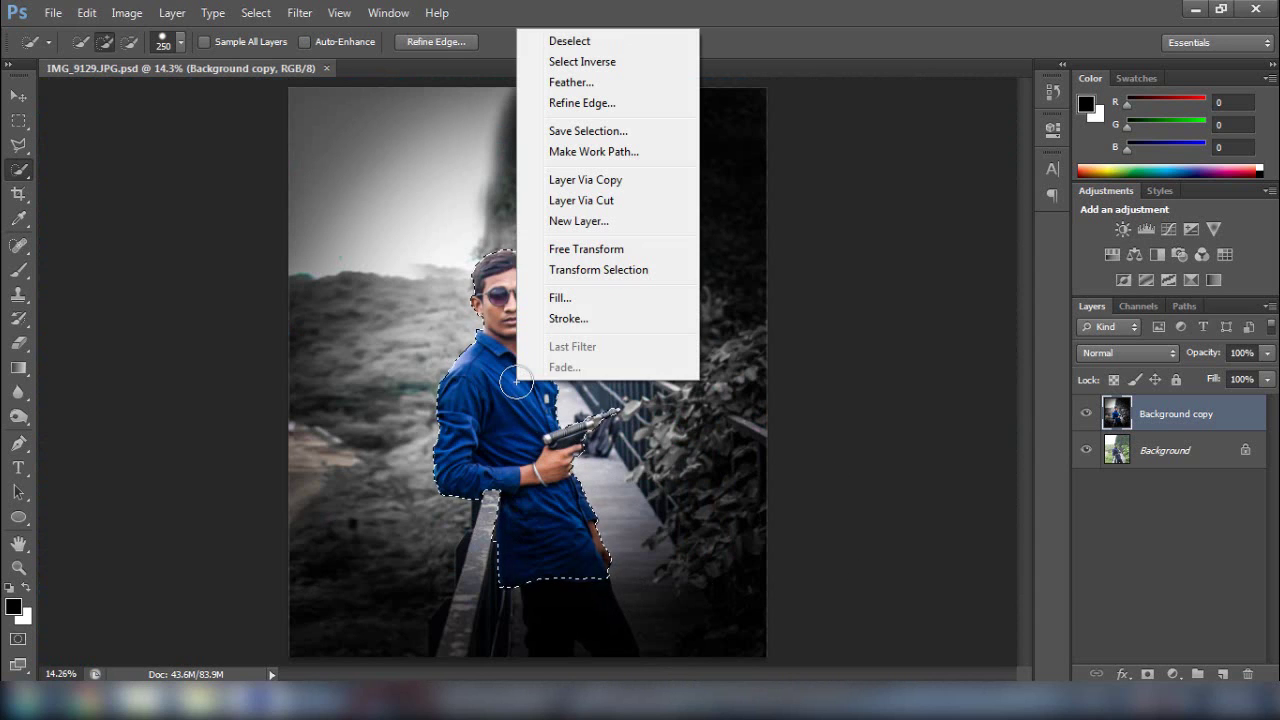
pyautogui.click(609, 181)
pyautogui.click(1100, 458)
# Step: Place the orange fire ring image from the Editing folder above the Background copy layer
pyautogui.click(52, 13)
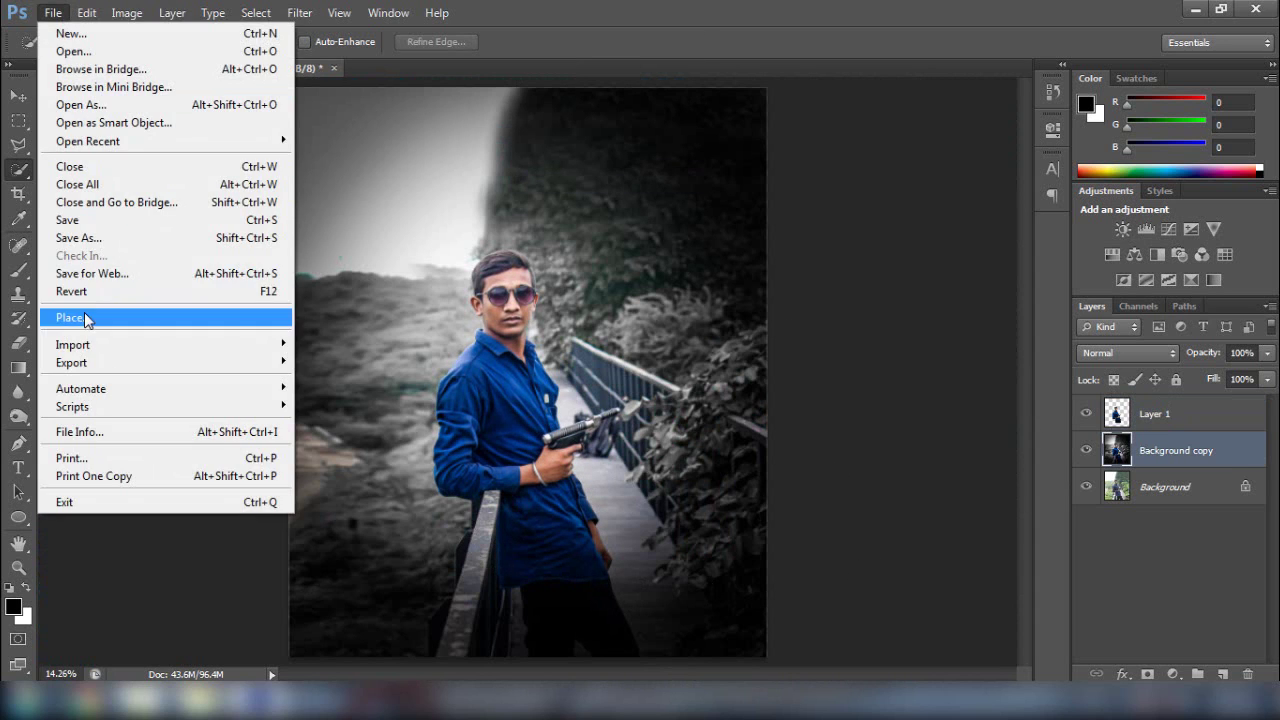
pyautogui.click(84, 312)
pyautogui.doubleClick(936, 211)
pyautogui.click(1050, 205)
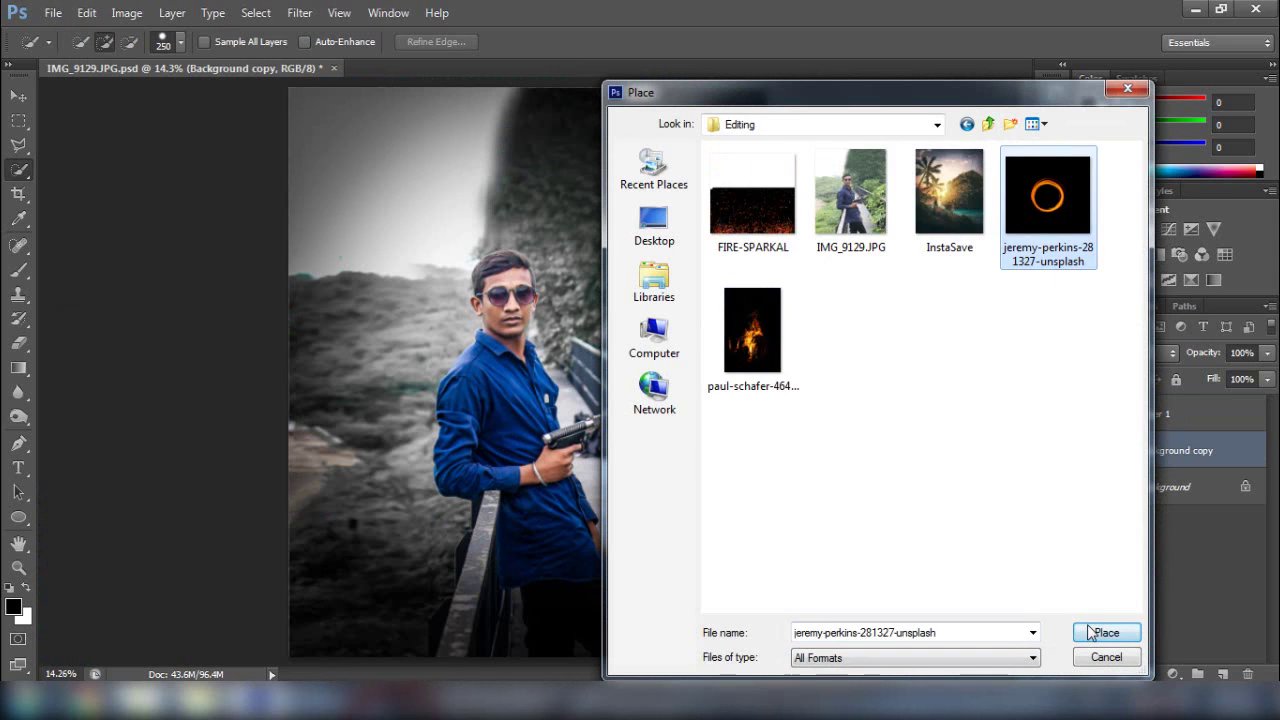
pyautogui.click(1100, 632)
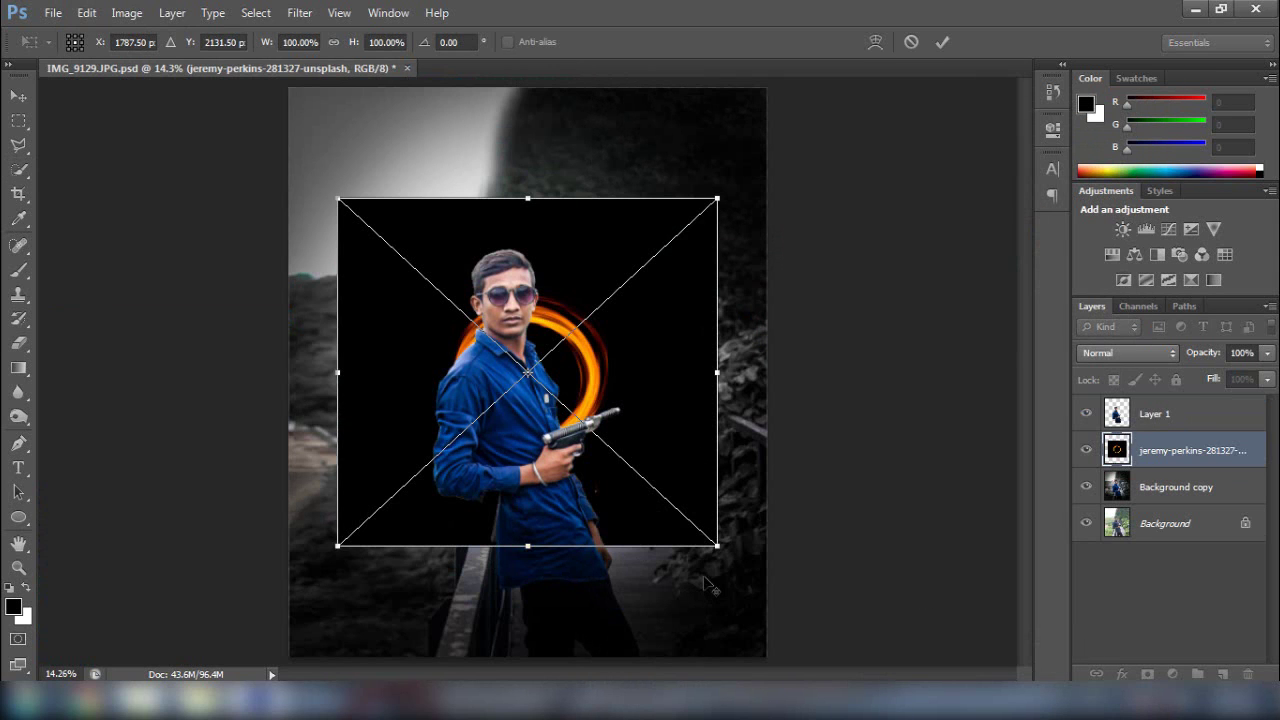
# Step: Enlarge the placed fire ring to about 245% and position it around the man's head and upper body
pyautogui.moveTo(717, 546); pyautogui.dragTo(829, 580)
pyautogui.hotkey('ctrl', '-')
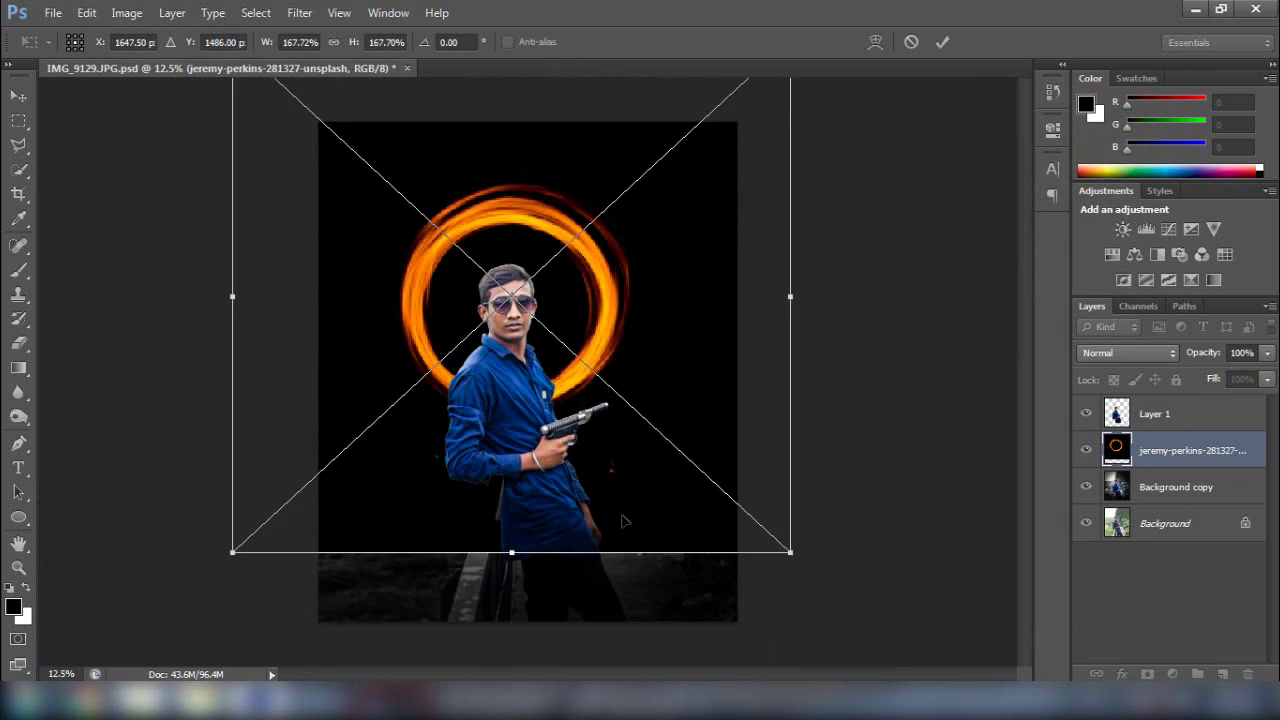
pyautogui.hotkey('ctrl', '-')
pyautogui.moveTo(691, 503); pyautogui.dragTo(778, 582)
pyautogui.moveTo(609, 400); pyautogui.dragTo(618, 419)
pyautogui.moveTo(588, 364)
pyautogui.mouseDown()
pyautogui.moveTo(609, 357)
pyautogui.moveTo(601, 318)
pyautogui.moveTo(596, 341)
pyautogui.mouseUp()
pyautogui.press('w')
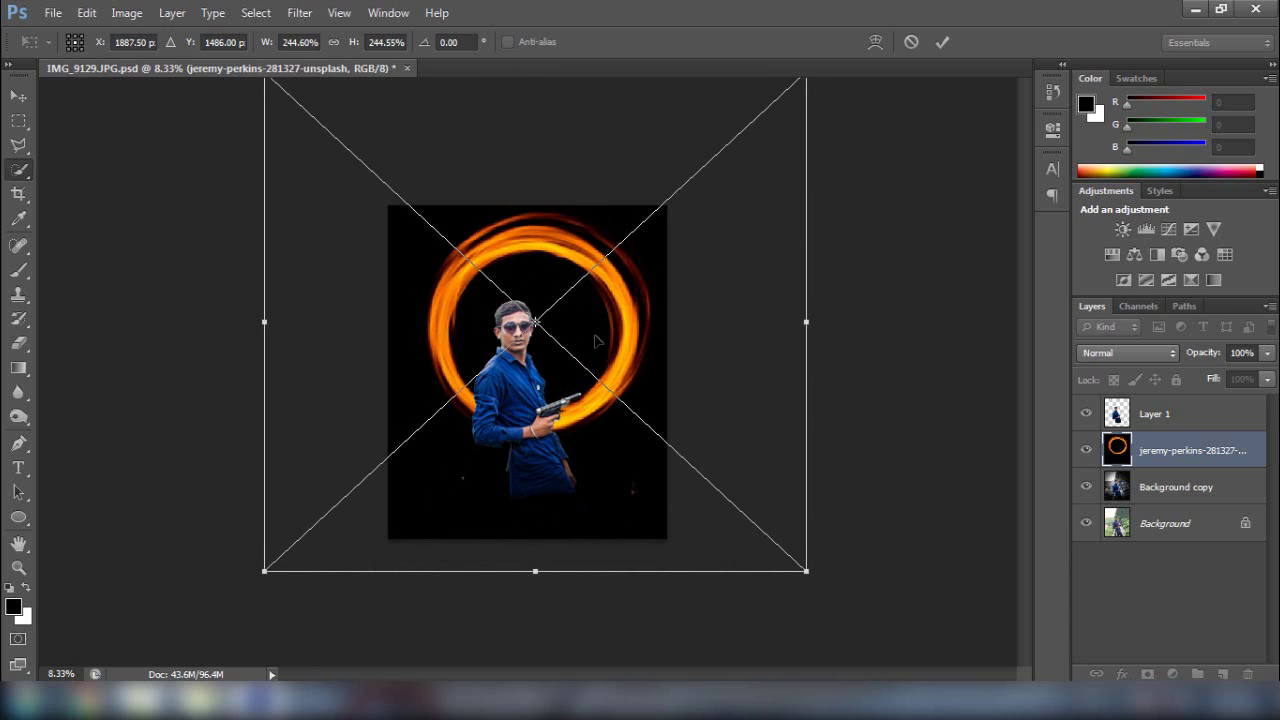
pyautogui.hotkey('ctrl', '0')
# Step: Rasterize the fire ring layer, blend it in Screen mode and shift it slightly down and to the left behind the man
pyautogui.rightClick(1205, 453)
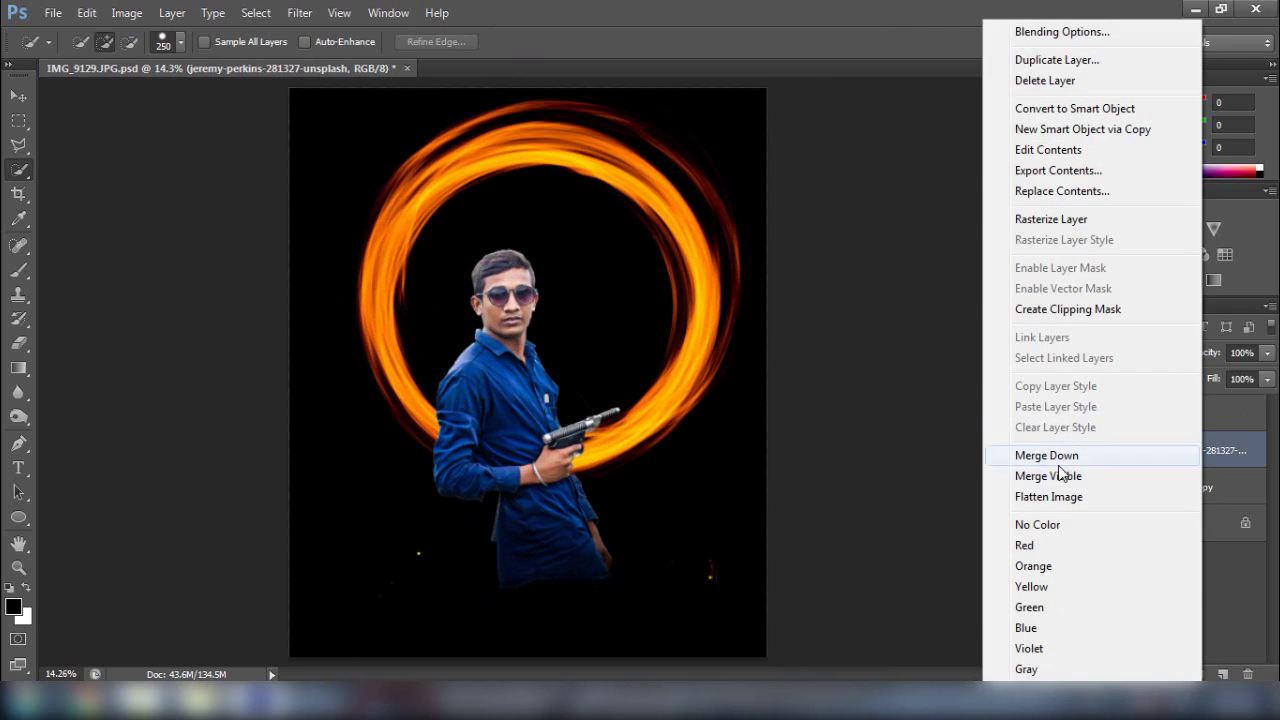
pyautogui.click(1045, 215)
pyautogui.click(1128, 352)
pyautogui.click(1091, 158)
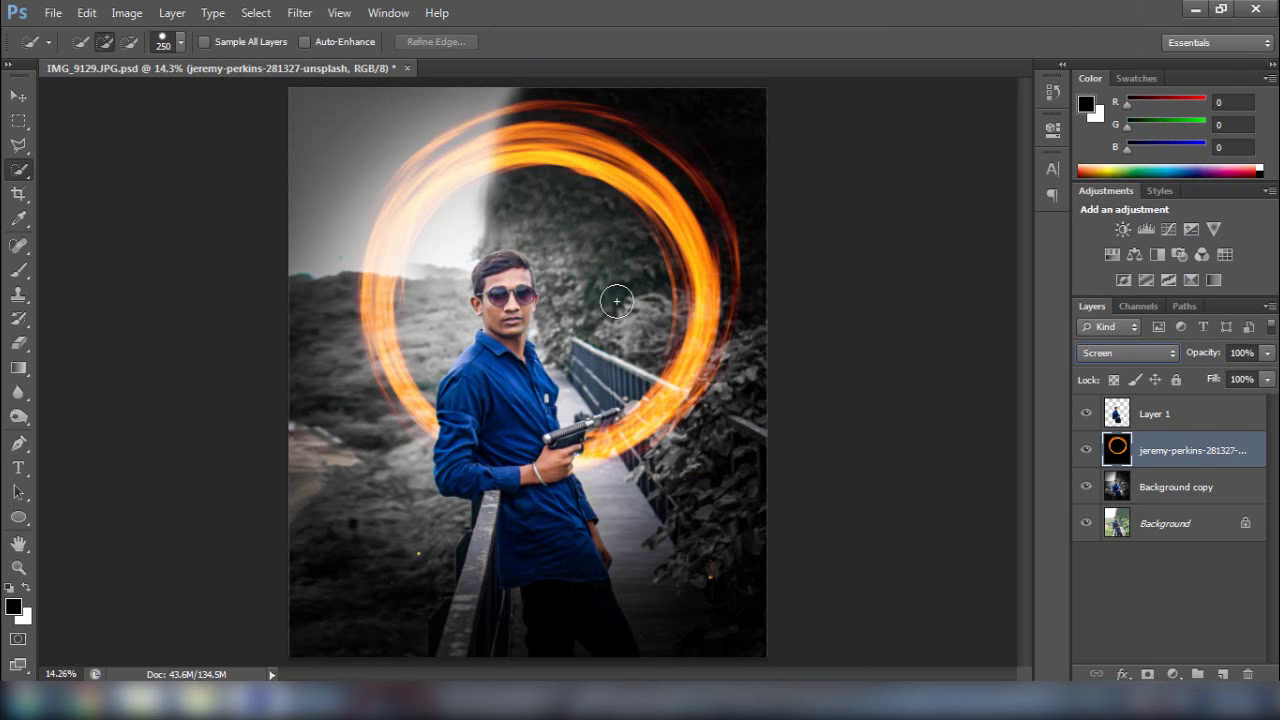
pyautogui.press('v')
pyautogui.moveTo(646, 222); pyautogui.dragTo(638, 244)
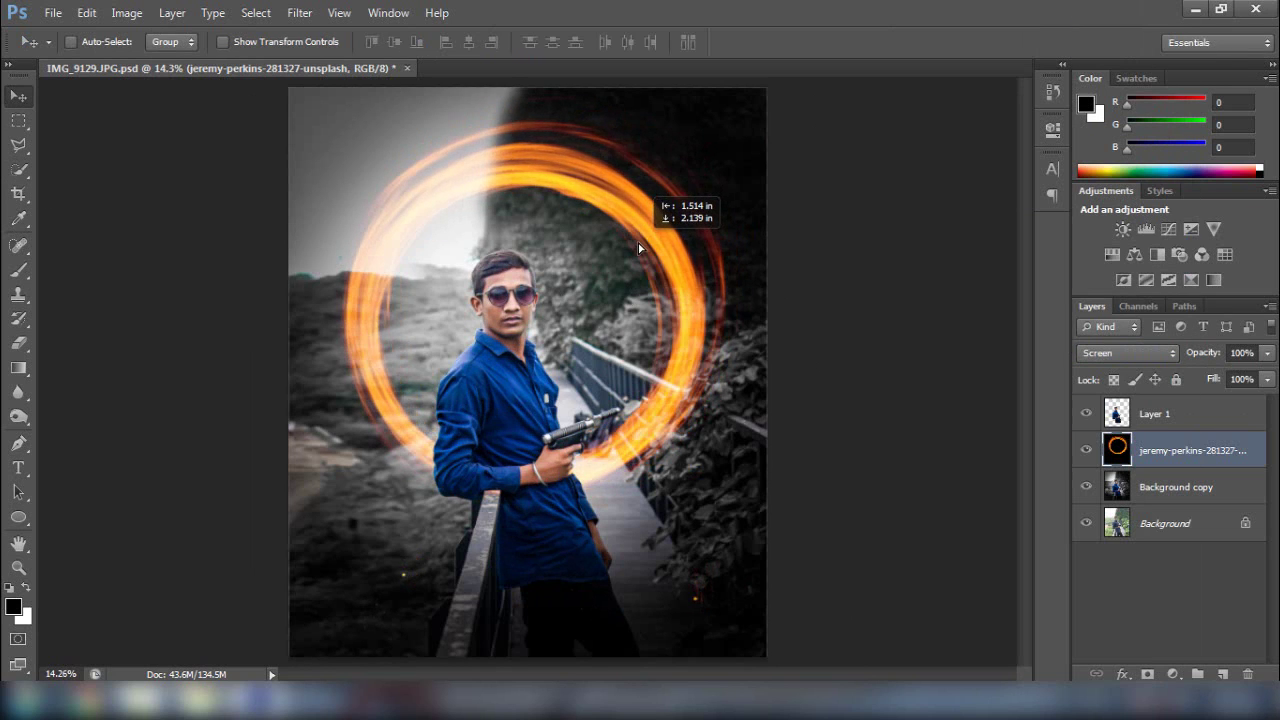
# Step: Open the autumn tree photo 3043481_L.jpg from the Editing folder inside Downloads
pyautogui.click(50, 12)
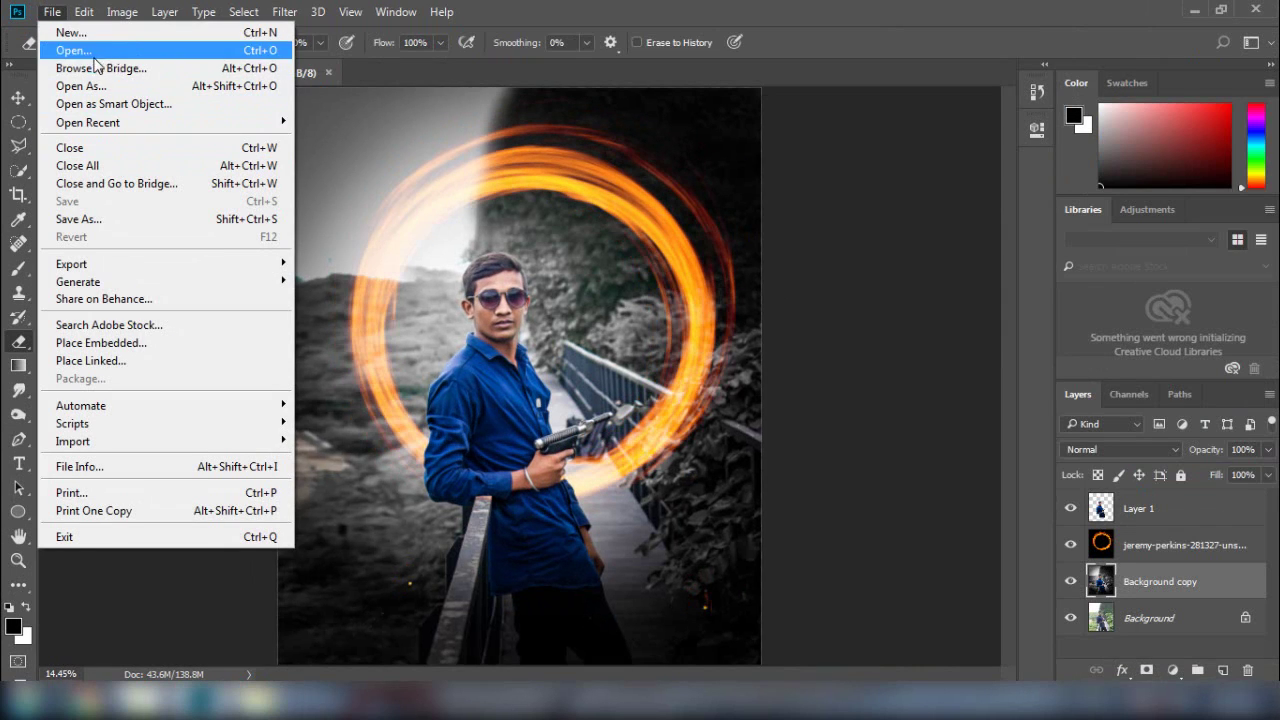
pyautogui.click(62, 49)
pyautogui.doubleClick(330, 150)
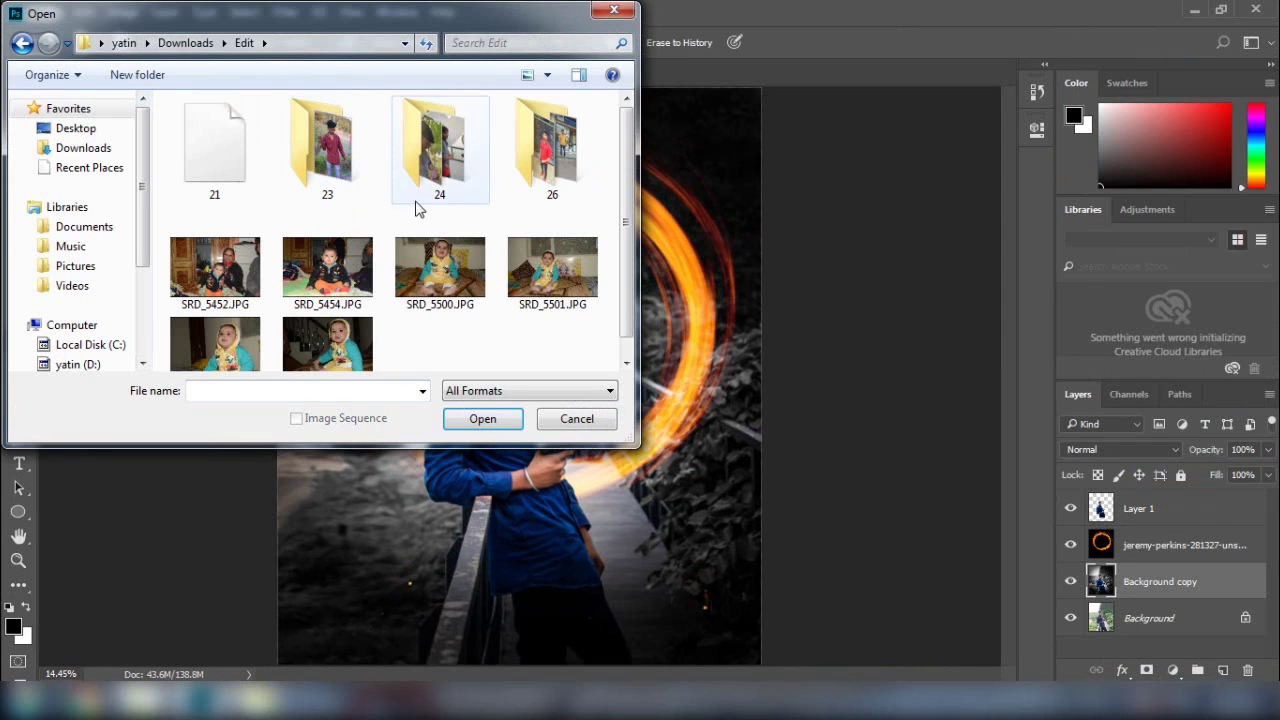
pyautogui.click(22, 44)
pyautogui.click(452, 197)
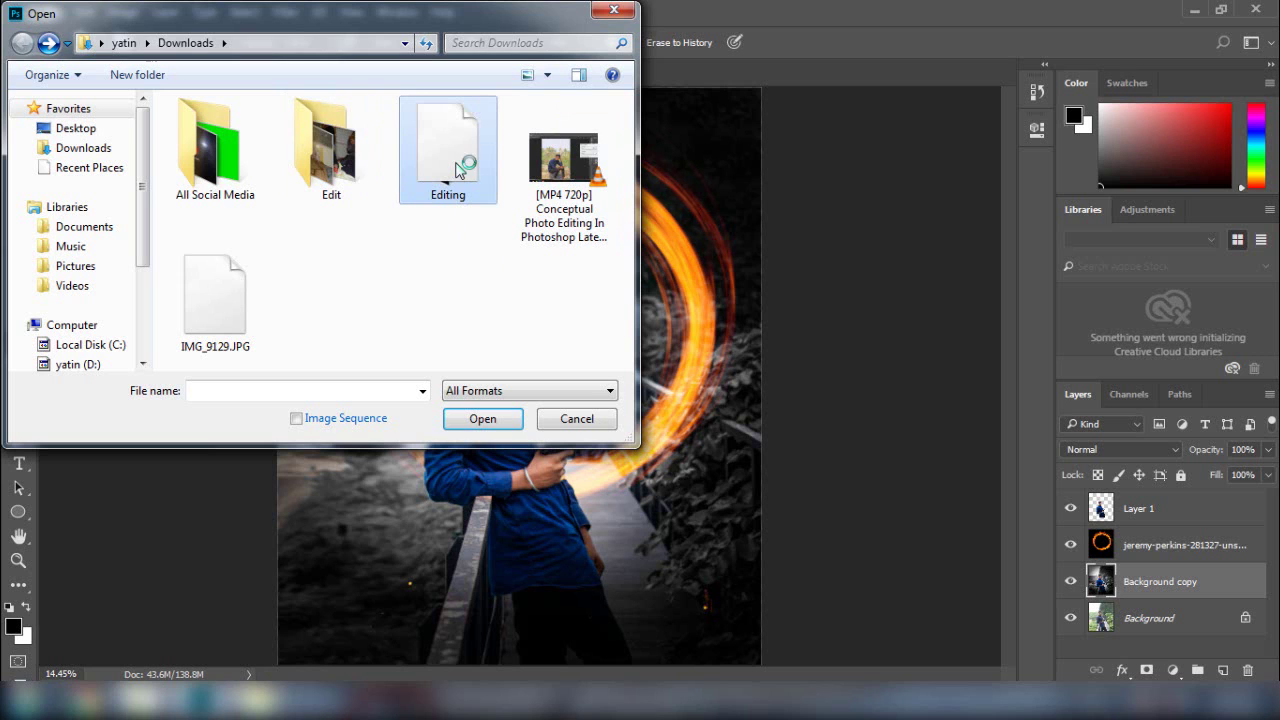
pyautogui.doubleClick(457, 170)
pyautogui.click(236, 178)
pyautogui.click(487, 414)
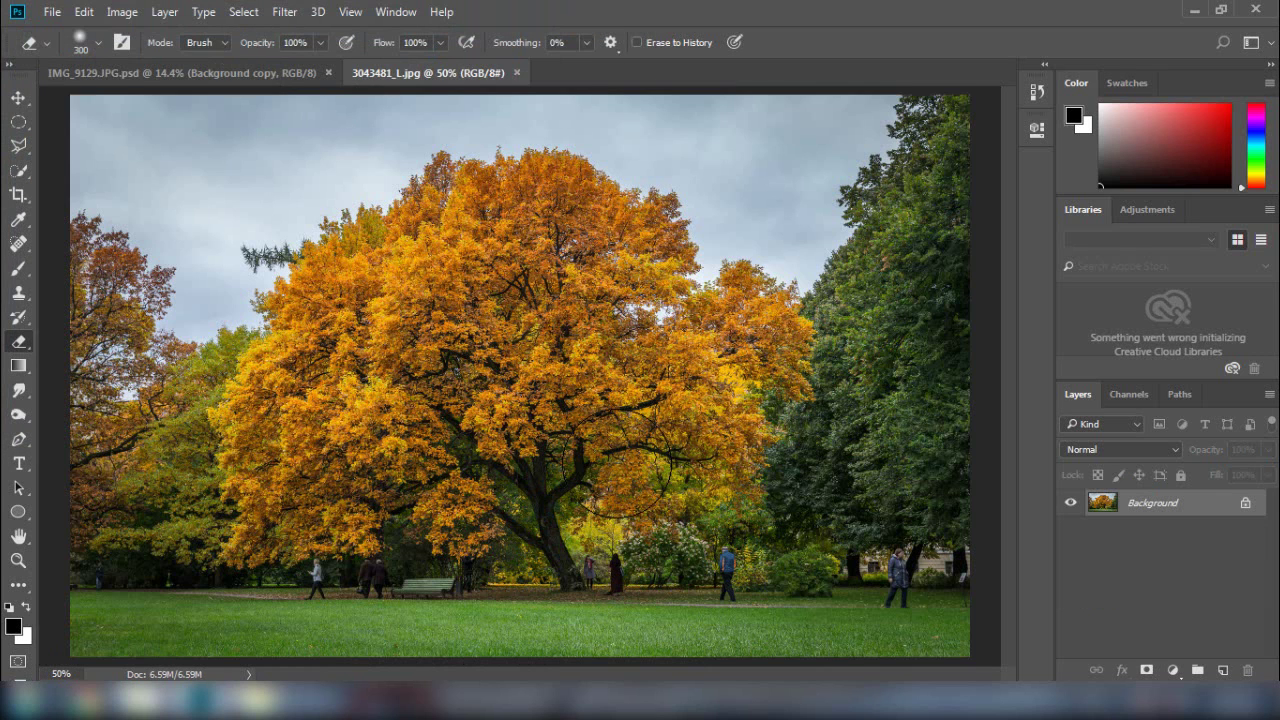
# Step: Select a large circle over the sky and trees with the Elliptical Marquee and move it into the portrait document
pyautogui.click(18, 121)
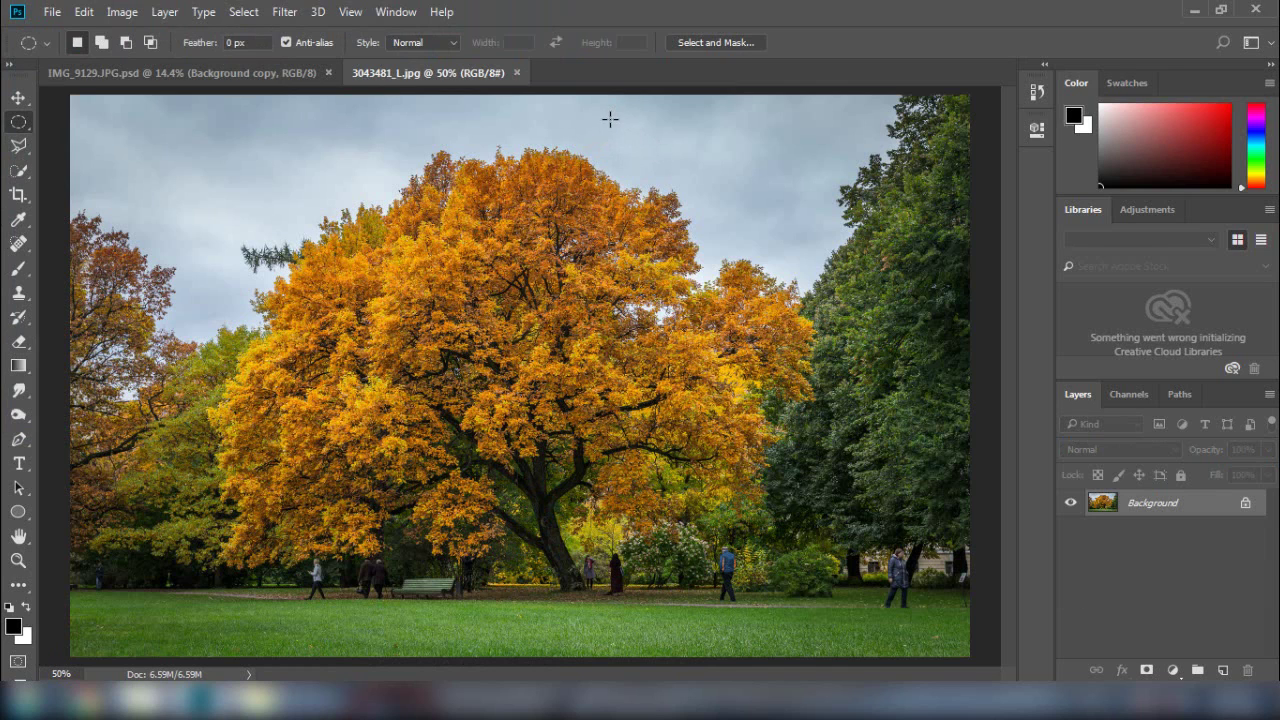
pyautogui.moveTo(610, 119); pyautogui.dragTo(944, 432)
pyautogui.click(19, 98)
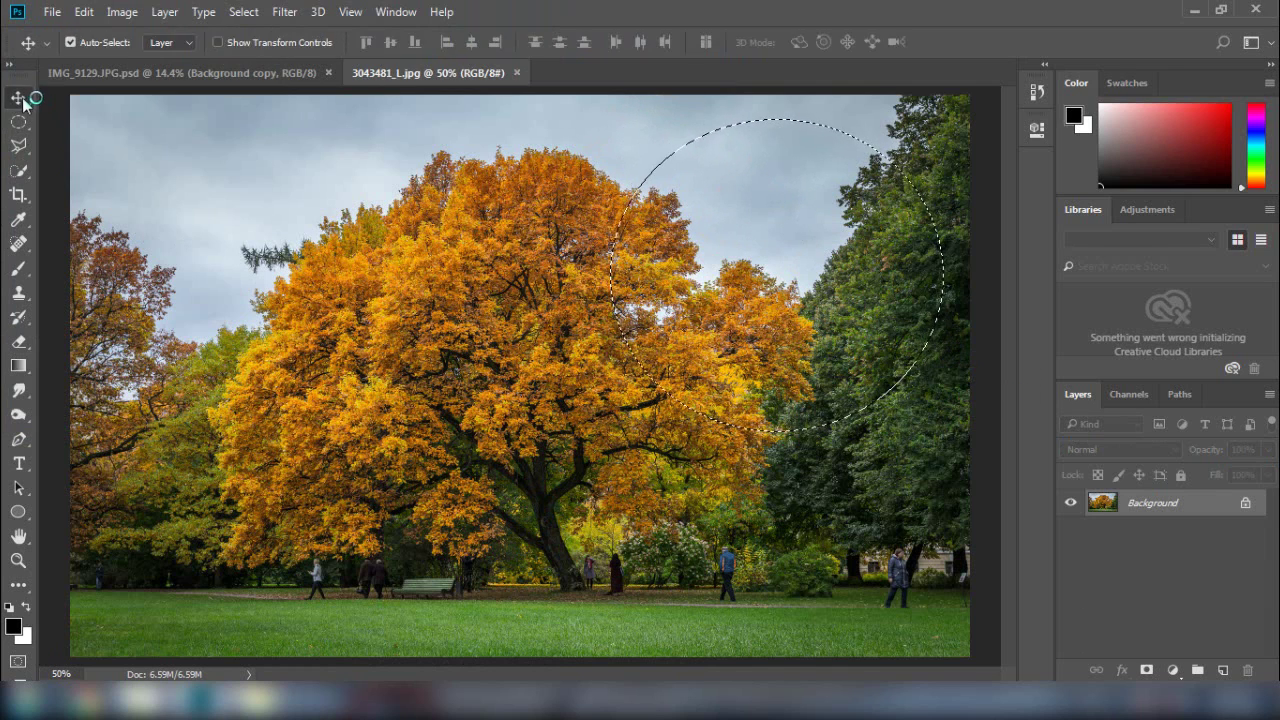
pyautogui.moveTo(800, 230); pyautogui.dragTo(648, 460)
# Step: Scale the tree circle to fill the fire ring behind the man and erase its overflow with a soft size 300 eraser
pyautogui.click(1158, 590)
pyautogui.hotkey('ctrl', 't')
pyautogui.moveTo(603, 278); pyautogui.dragTo(608, 323)
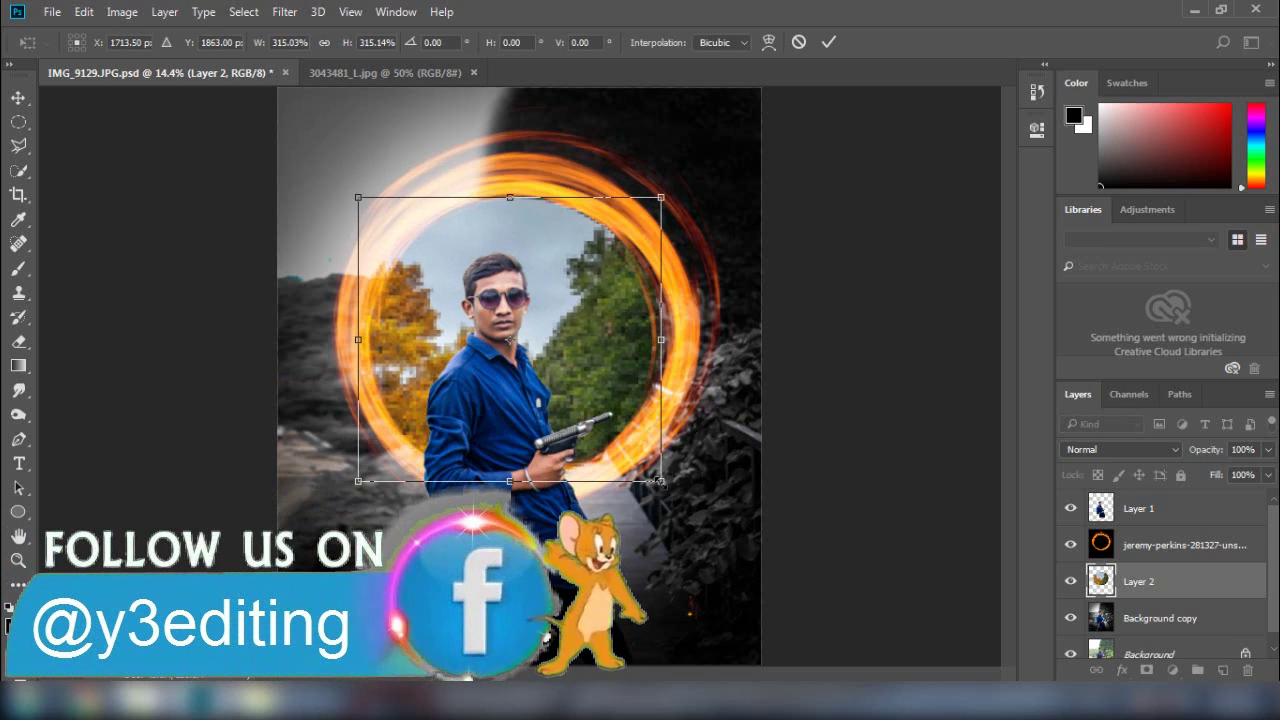
pyautogui.moveTo(657, 480); pyautogui.dragTo(684, 500)
pyautogui.moveTo(592, 388); pyautogui.dragTo(613, 382)
pyautogui.press('Return')
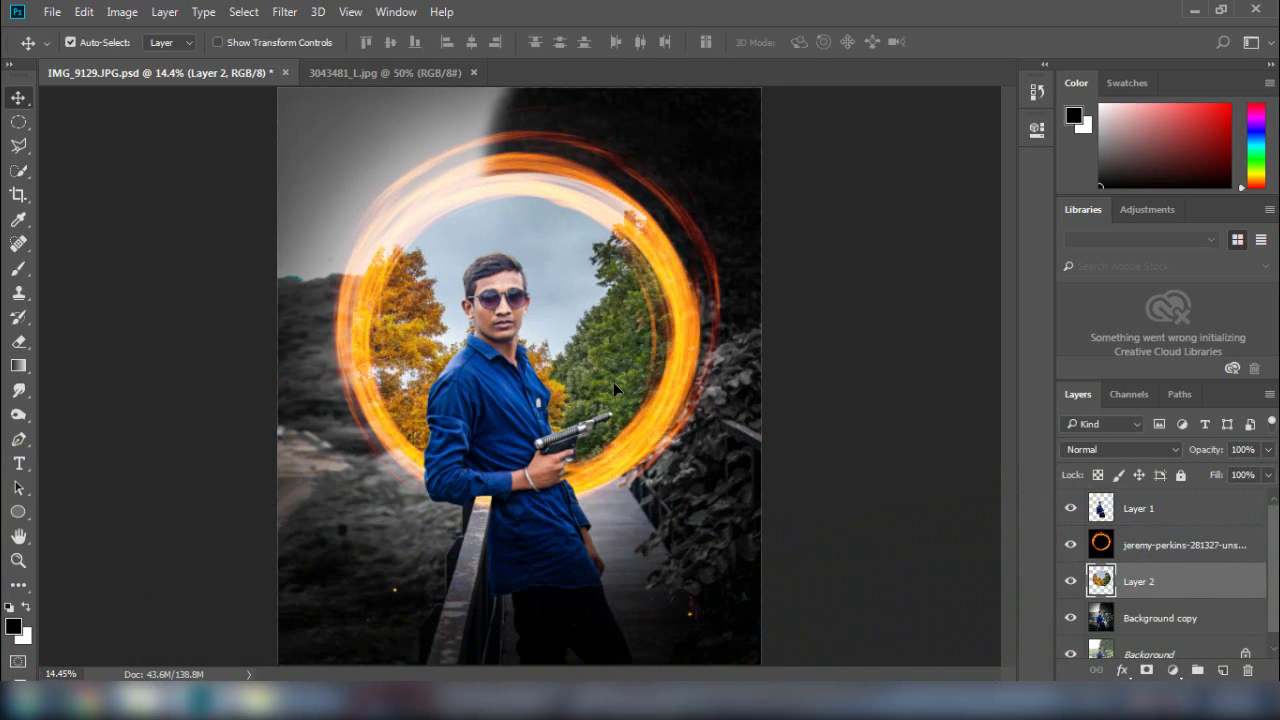
pyautogui.click(18, 341)
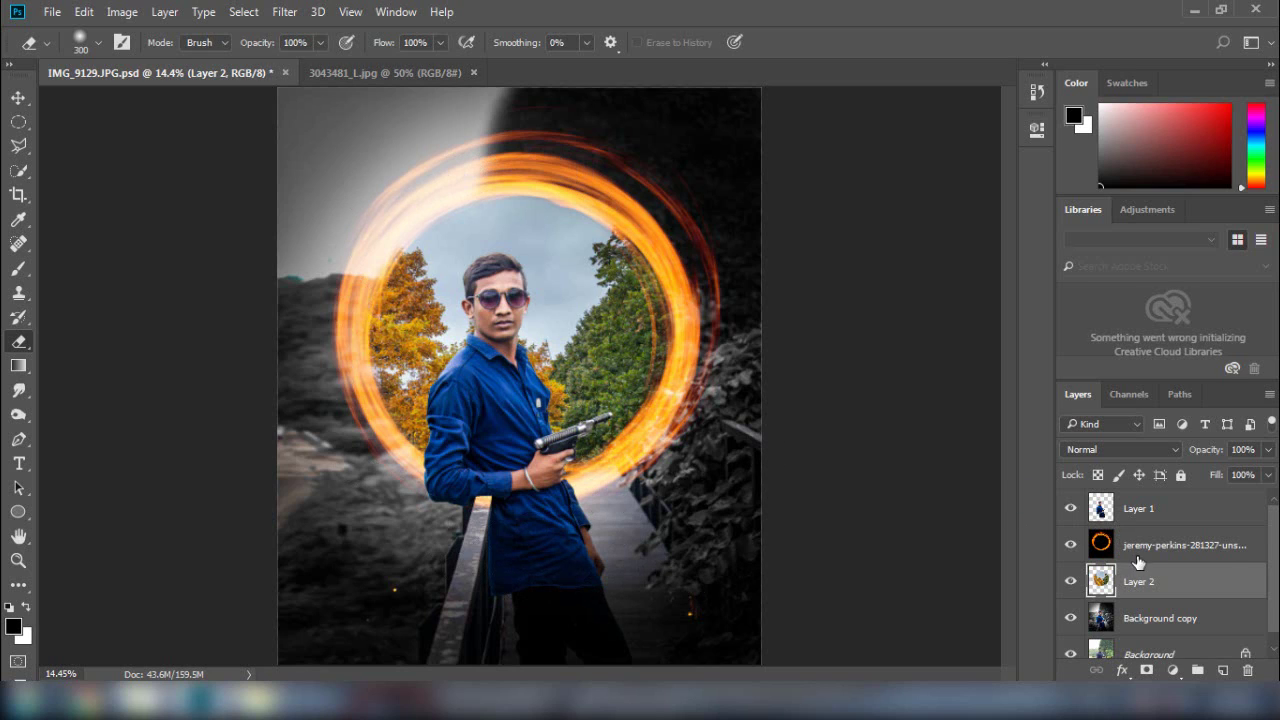
# Step: Apply the Camera Raw Filter to the fire ring layer with Temperature +25, Contrast +81, Shadows +10 and lowered Blacks
pyautogui.click(1138, 550)
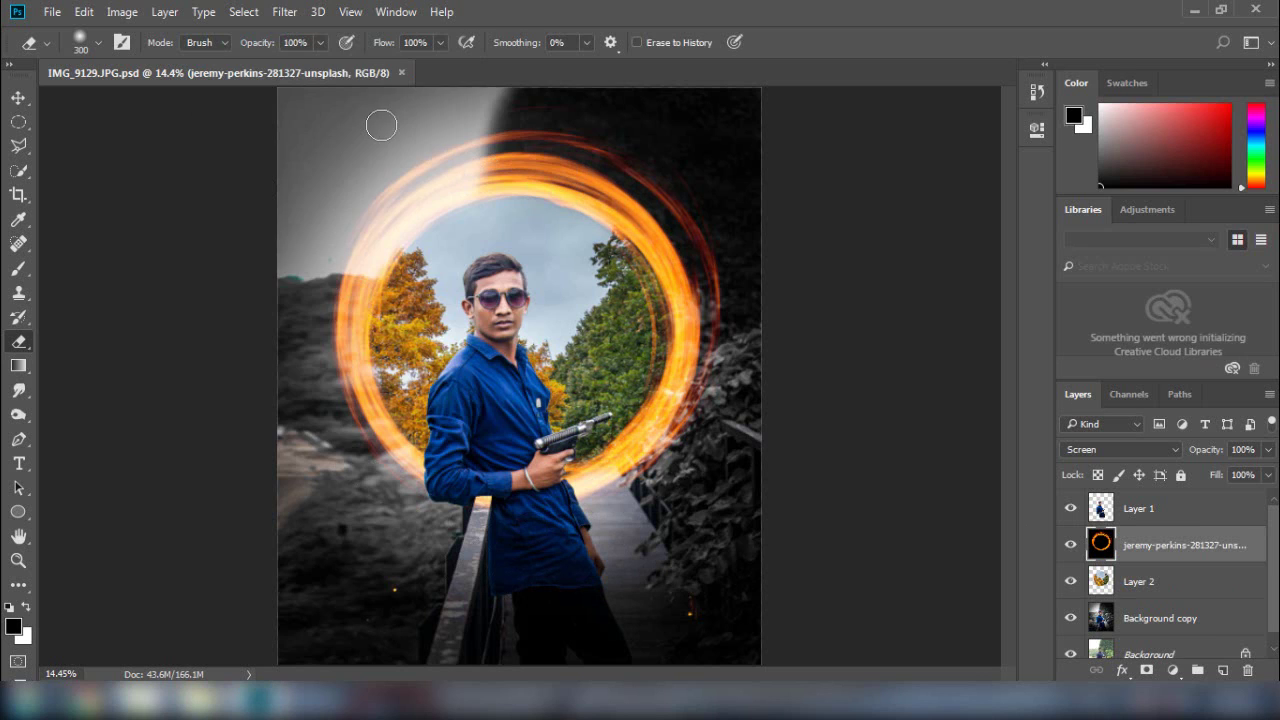
pyautogui.click(284, 11)
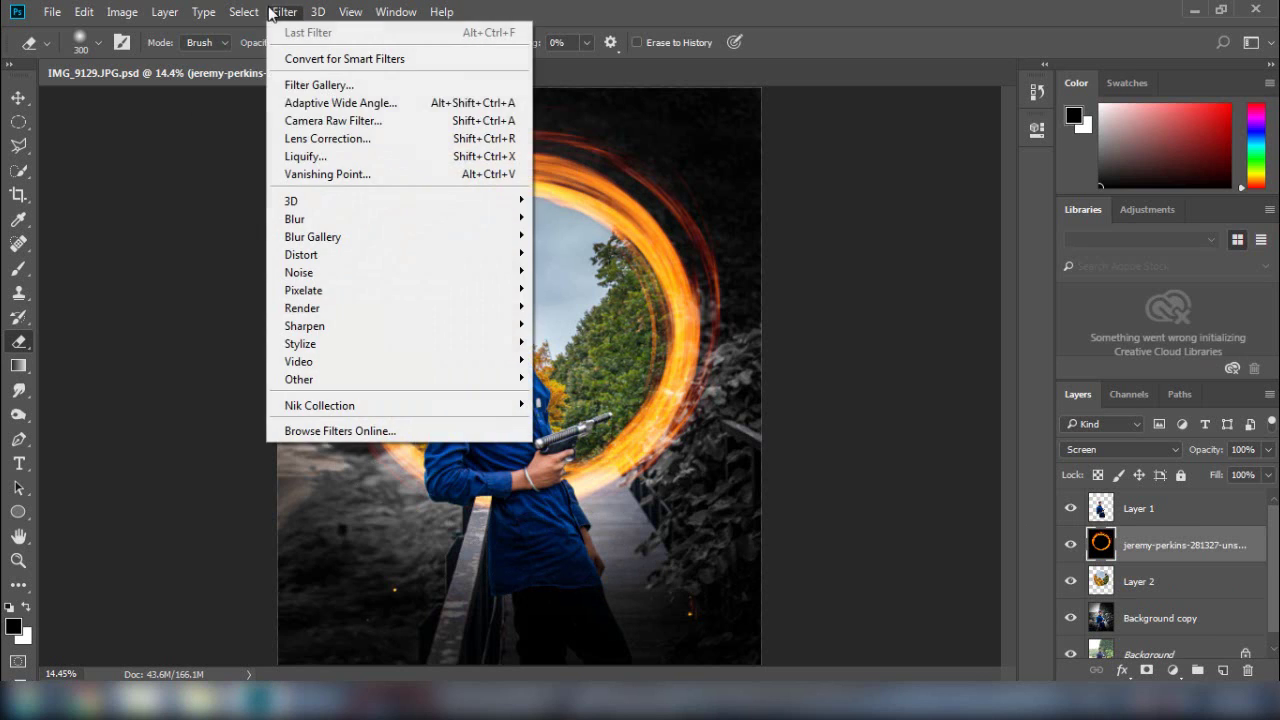
pyautogui.click(372, 118)
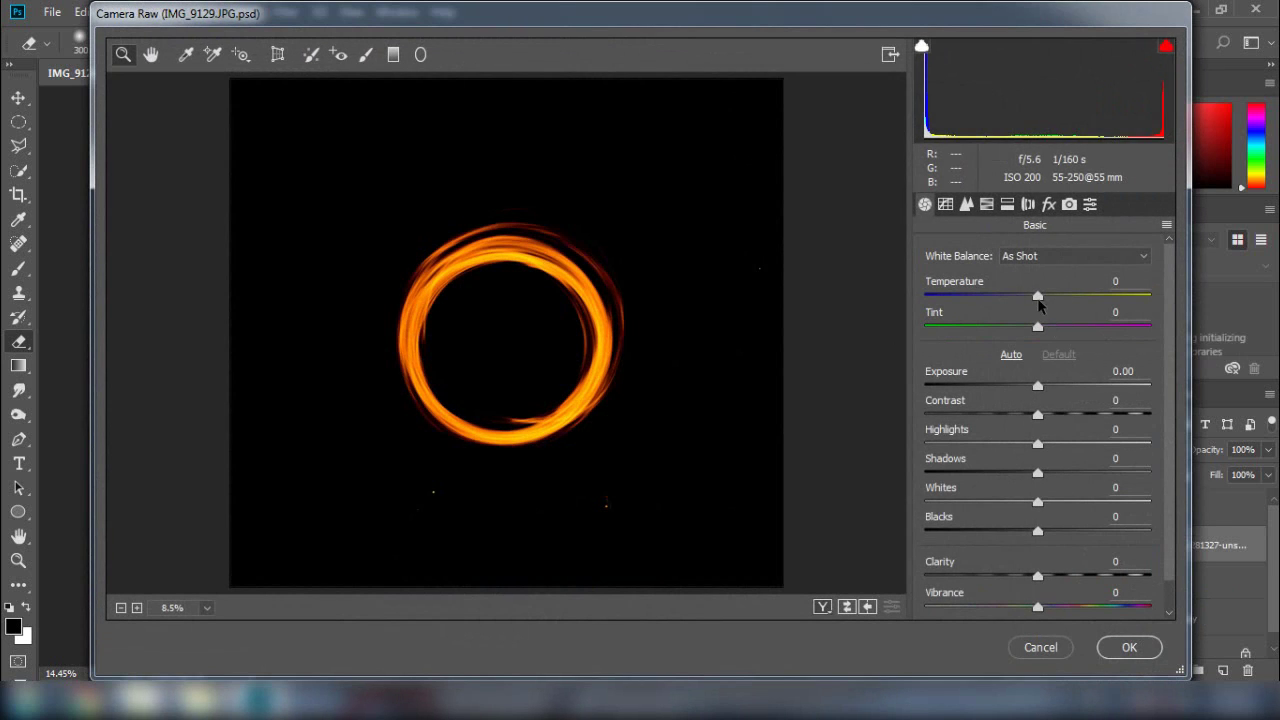
pyautogui.moveTo(1038, 300); pyautogui.dragTo(1066, 303)
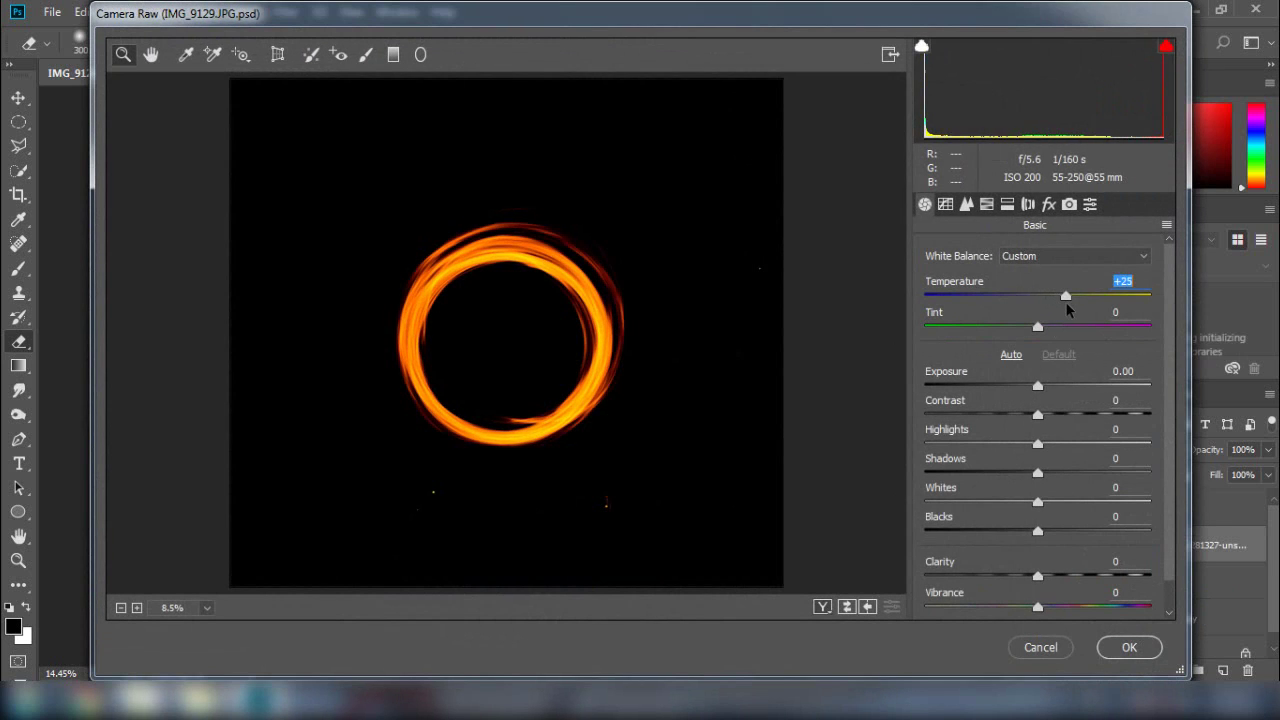
pyautogui.moveTo(1037, 414); pyautogui.dragTo(1132, 432)
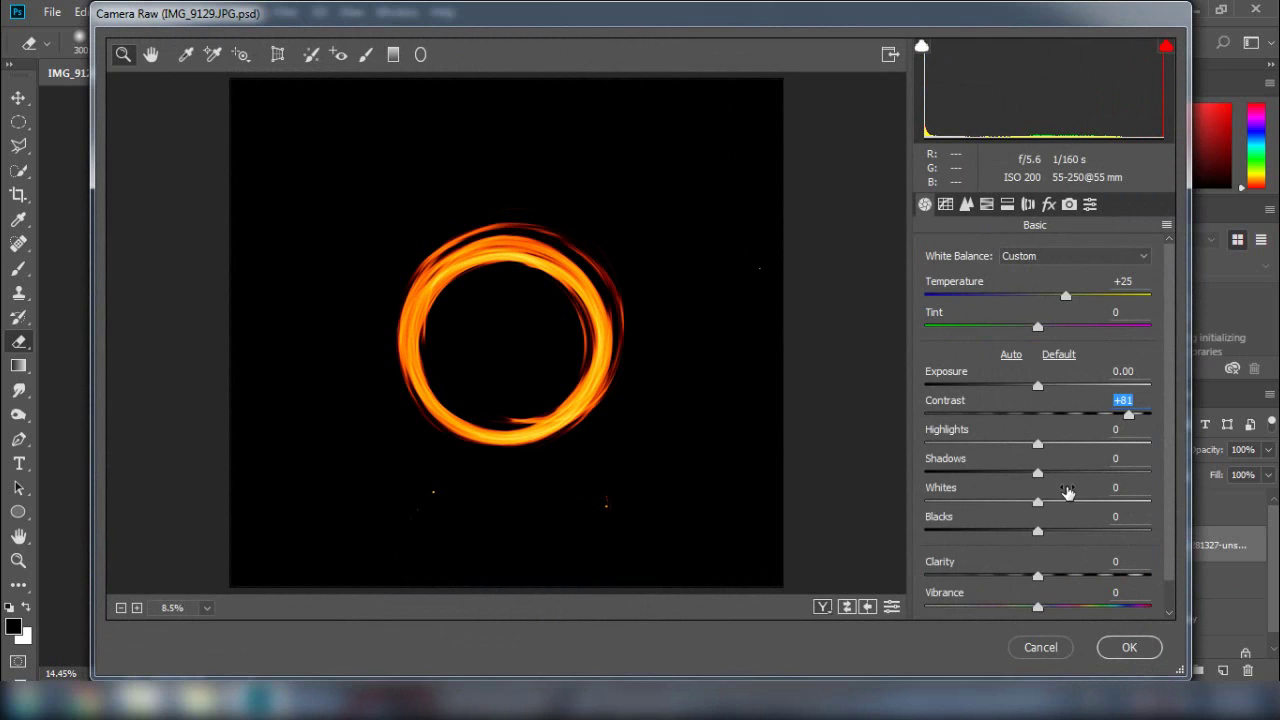
pyautogui.moveTo(1037, 472); pyautogui.dragTo(1048, 473)
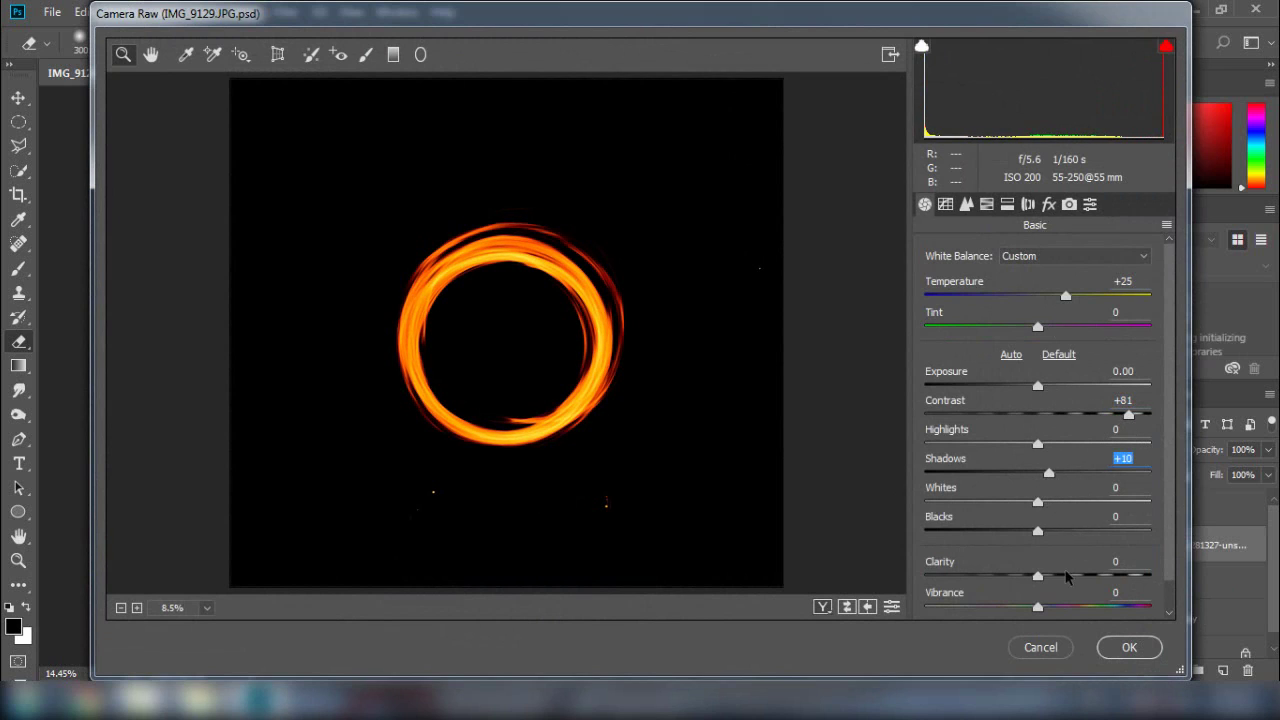
pyautogui.moveTo(1038, 531); pyautogui.dragTo(1005, 535)
pyautogui.click(1121, 650)
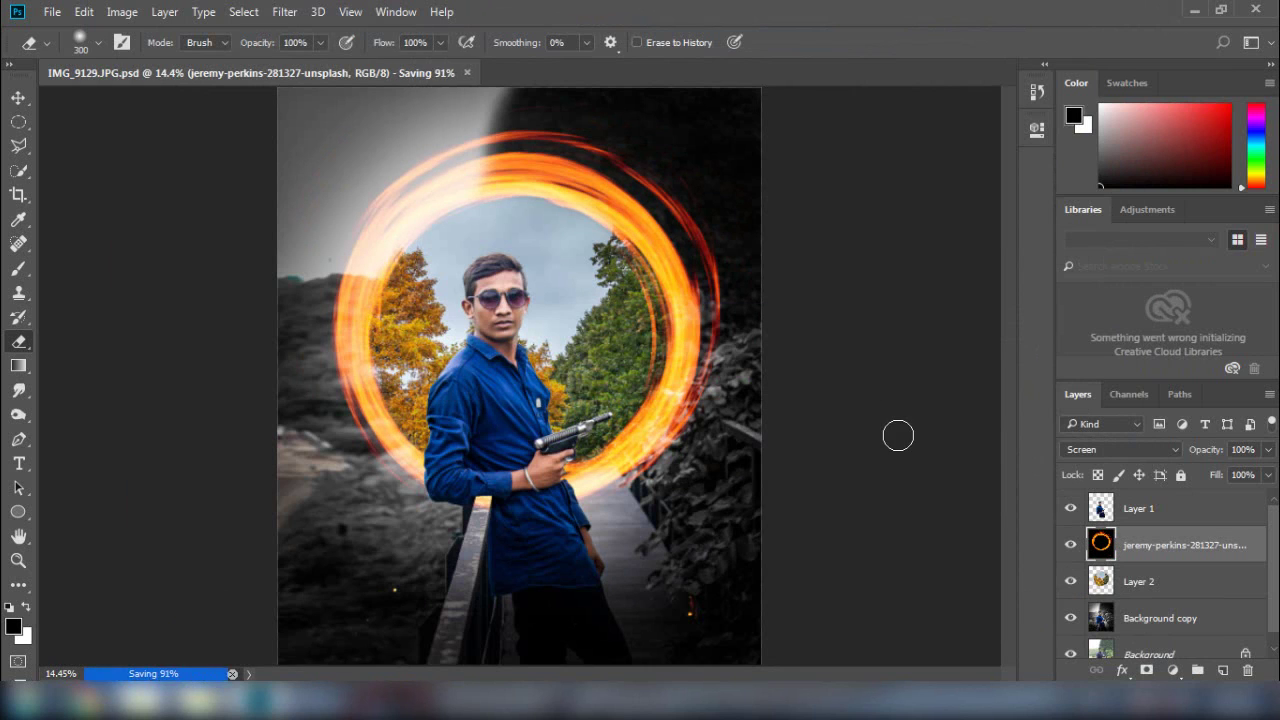
# Step: In the Camera Raw Filter for Layer 2, set Contrast +43, Shadows +23, Blacks -13, Clarity +11 and Vibrance +22
pyautogui.hotkey('alt', '[')
pyautogui.click(285, 20)
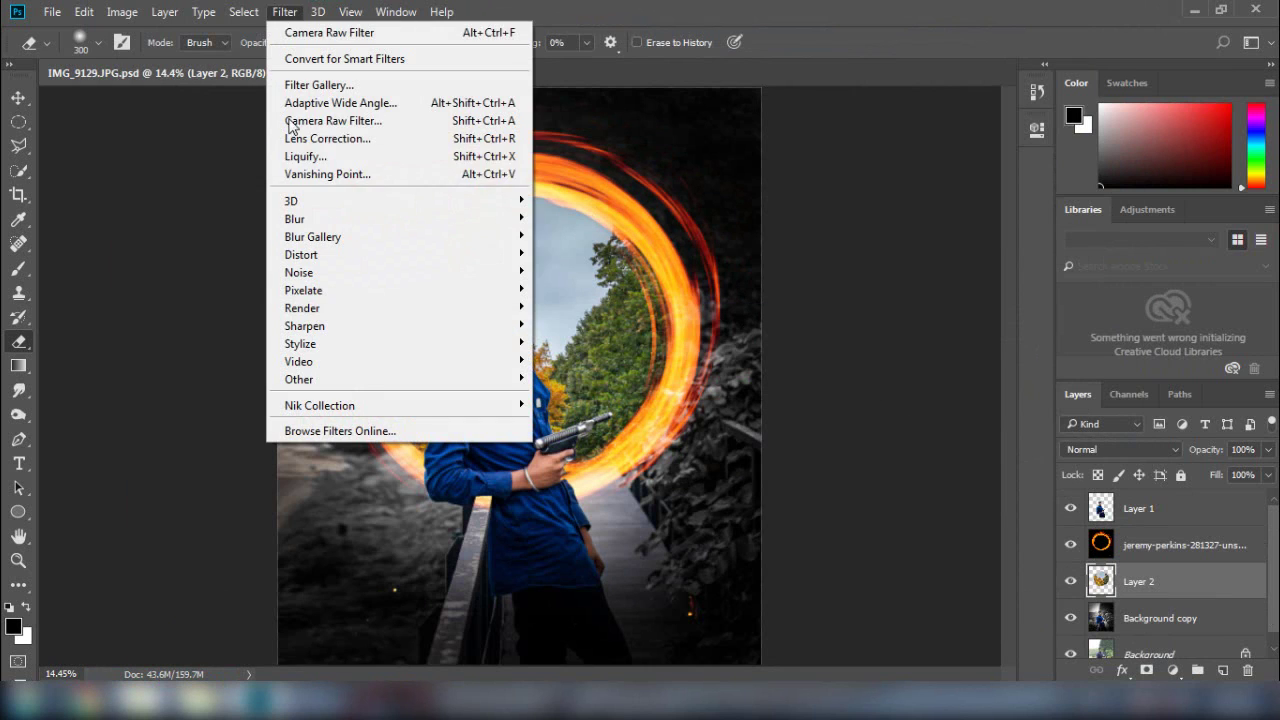
pyautogui.click(370, 123)
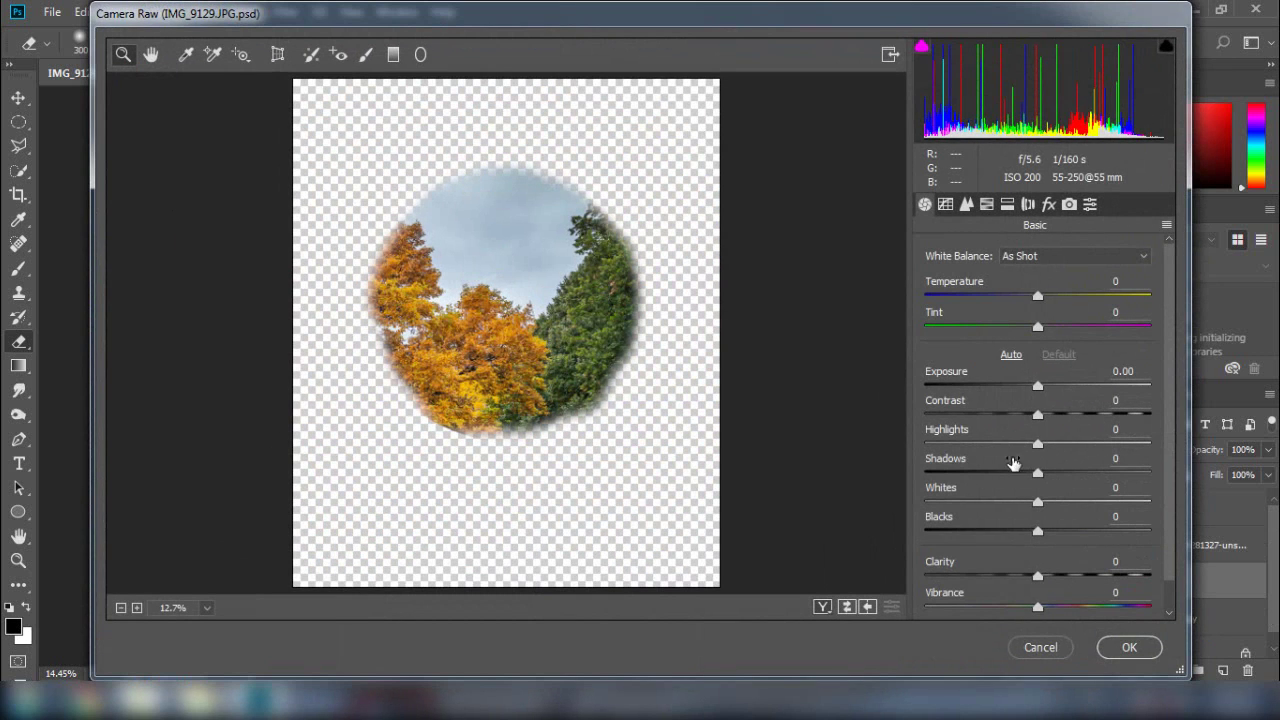
pyautogui.moveTo(1037, 414); pyautogui.dragTo(1086, 416)
pyautogui.moveTo(1037, 473); pyautogui.dragTo(1063, 477)
pyautogui.moveTo(1036, 533); pyautogui.dragTo(1022, 531)
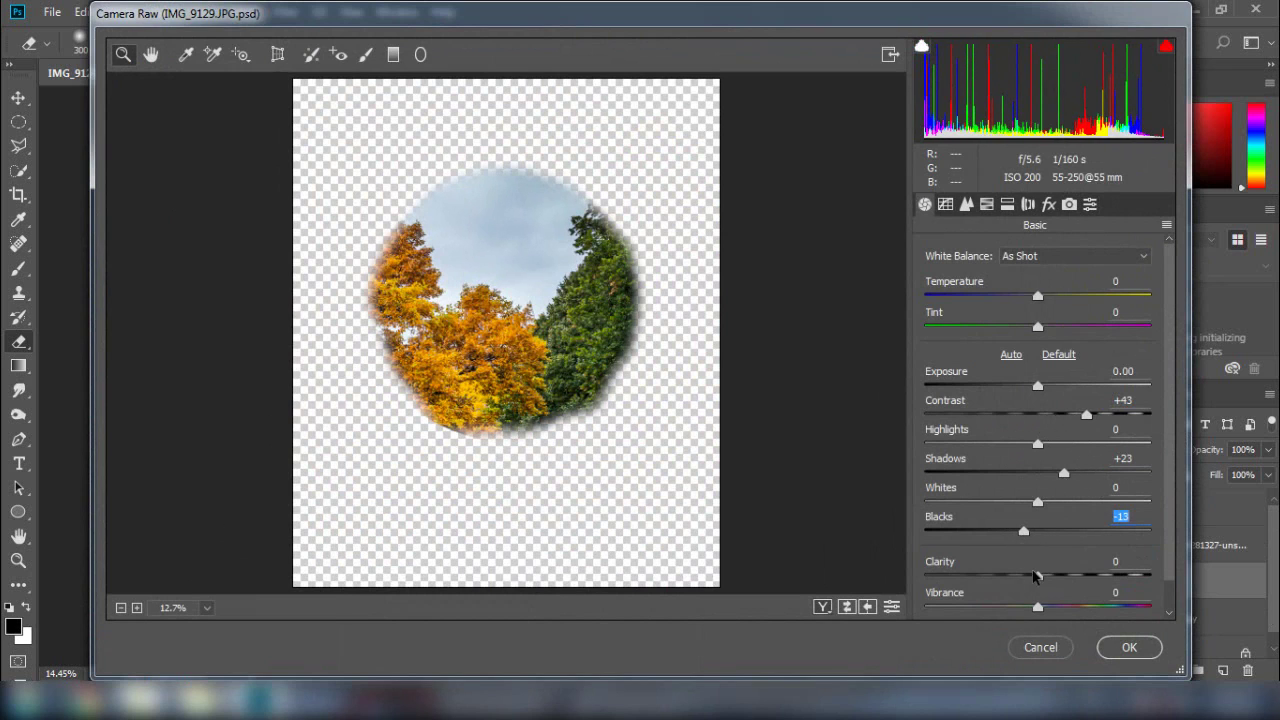
pyautogui.moveTo(1037, 576); pyautogui.dragTo(1066, 620)
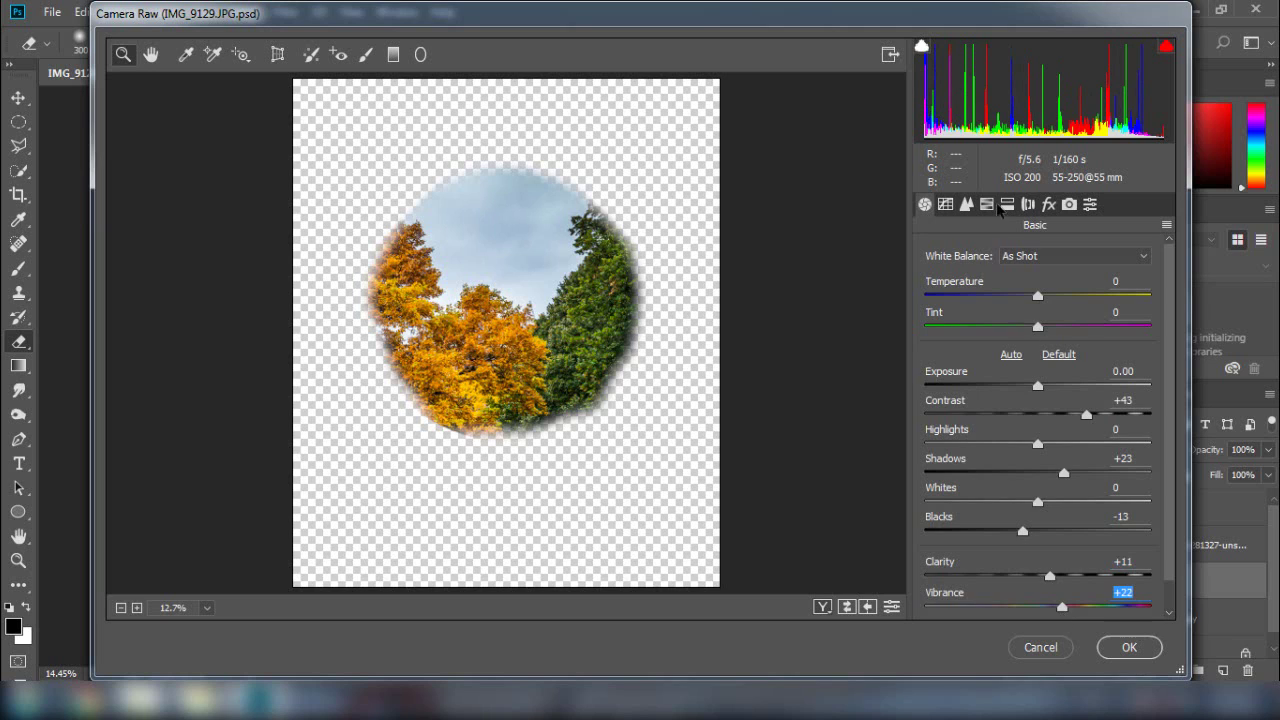
# Step: In the HSL saturation settings, set Reds +42, Oranges +25, Yellows +70, Greens +74, Aquas +86, Blues +96, Purples +93 and Magentas +34
pyautogui.click(986, 204)
pyautogui.moveTo(1078, 370); pyautogui.dragTo(1117, 424)
pyautogui.moveTo(1043, 445); pyautogui.dragTo(1127, 459)
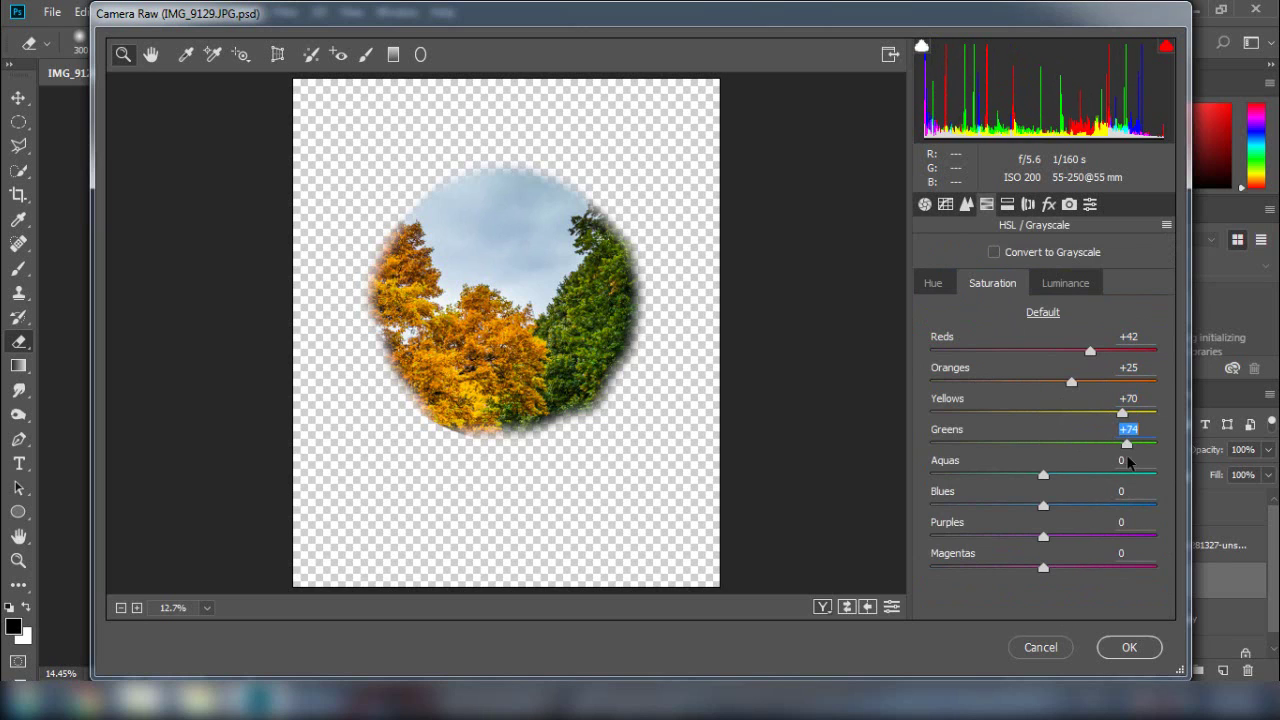
pyautogui.moveTo(1043, 476); pyautogui.dragTo(1138, 474)
pyautogui.moveTo(1043, 506); pyautogui.dragTo(1152, 508)
pyautogui.moveTo(1043, 537); pyautogui.dragTo(1127, 539)
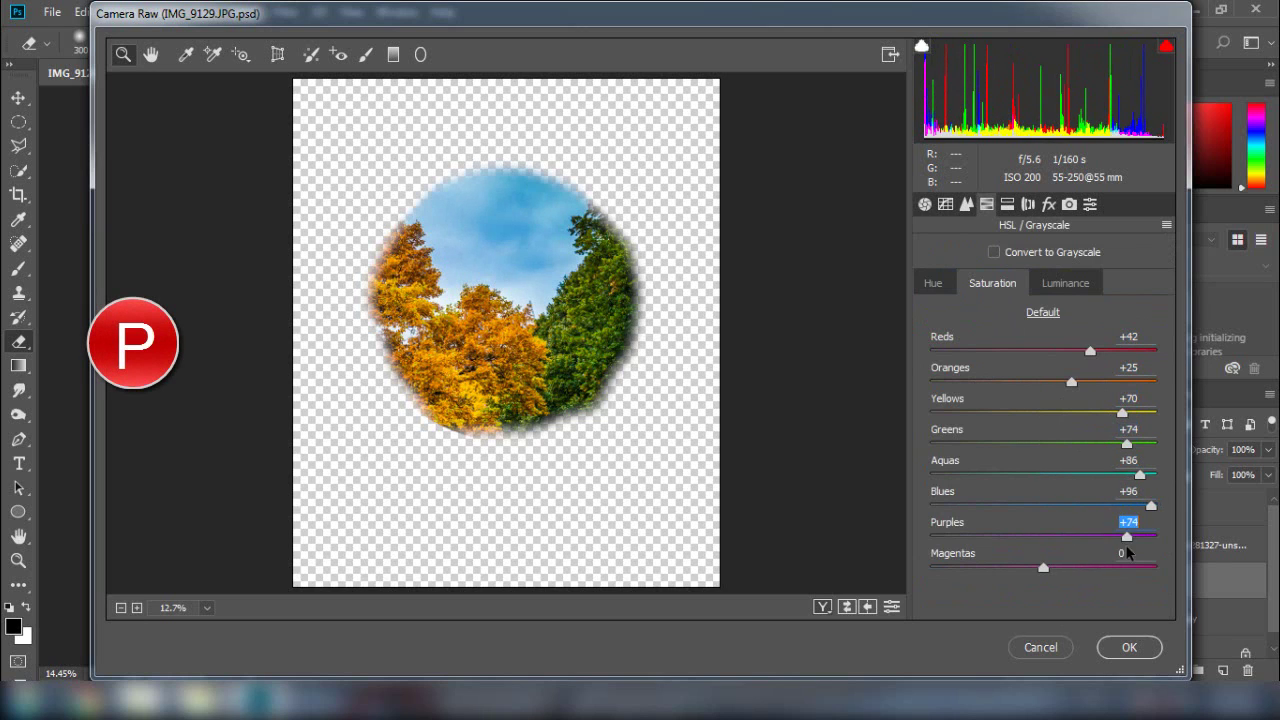
pyautogui.moveTo(1043, 568); pyautogui.dragTo(1081, 568)
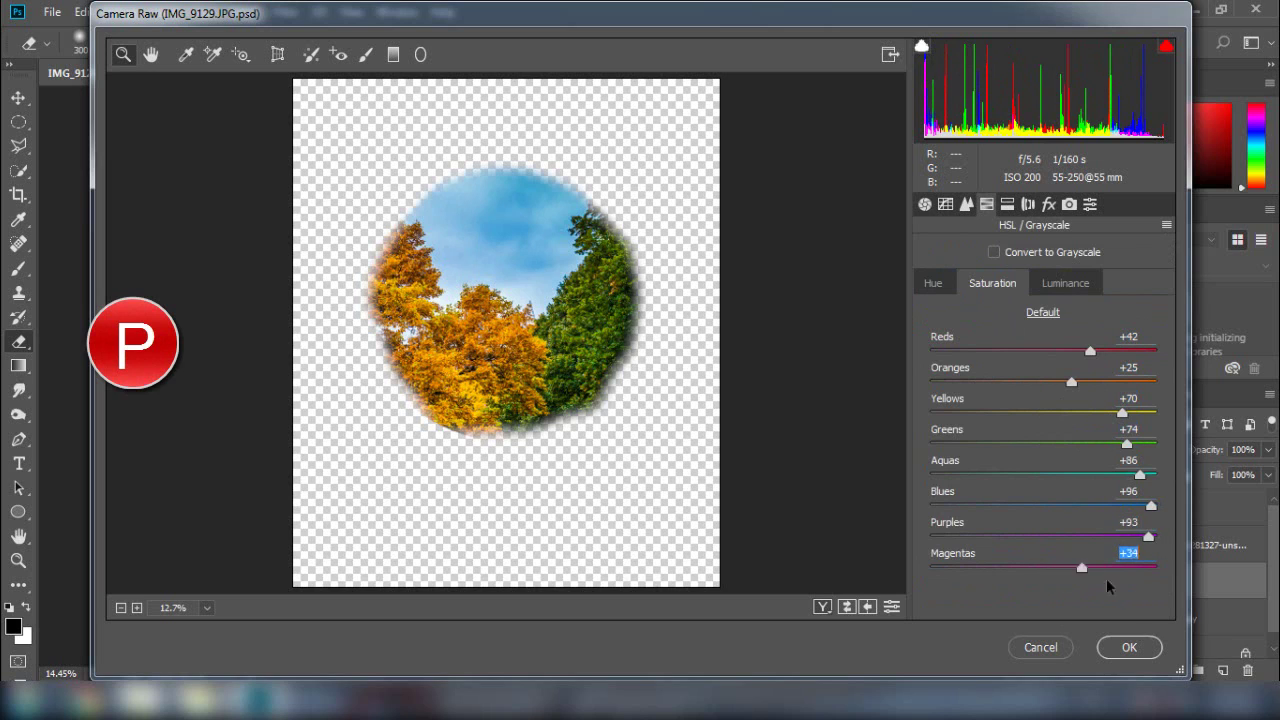
pyautogui.click(933, 282)
pyautogui.moveTo(1043, 506); pyautogui.dragTo(980, 508)
pyautogui.moveTo(909, 508); pyautogui.dragTo(1036, 496)
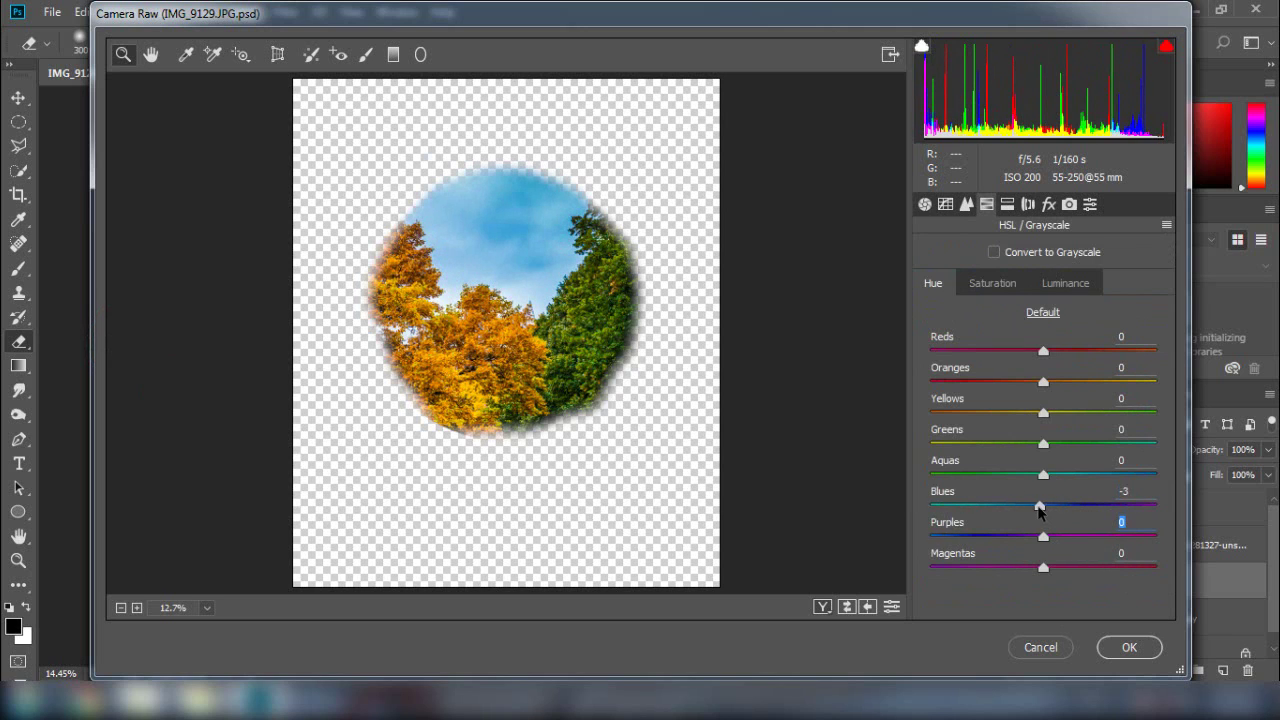
pyautogui.doubleClick(1040, 506)
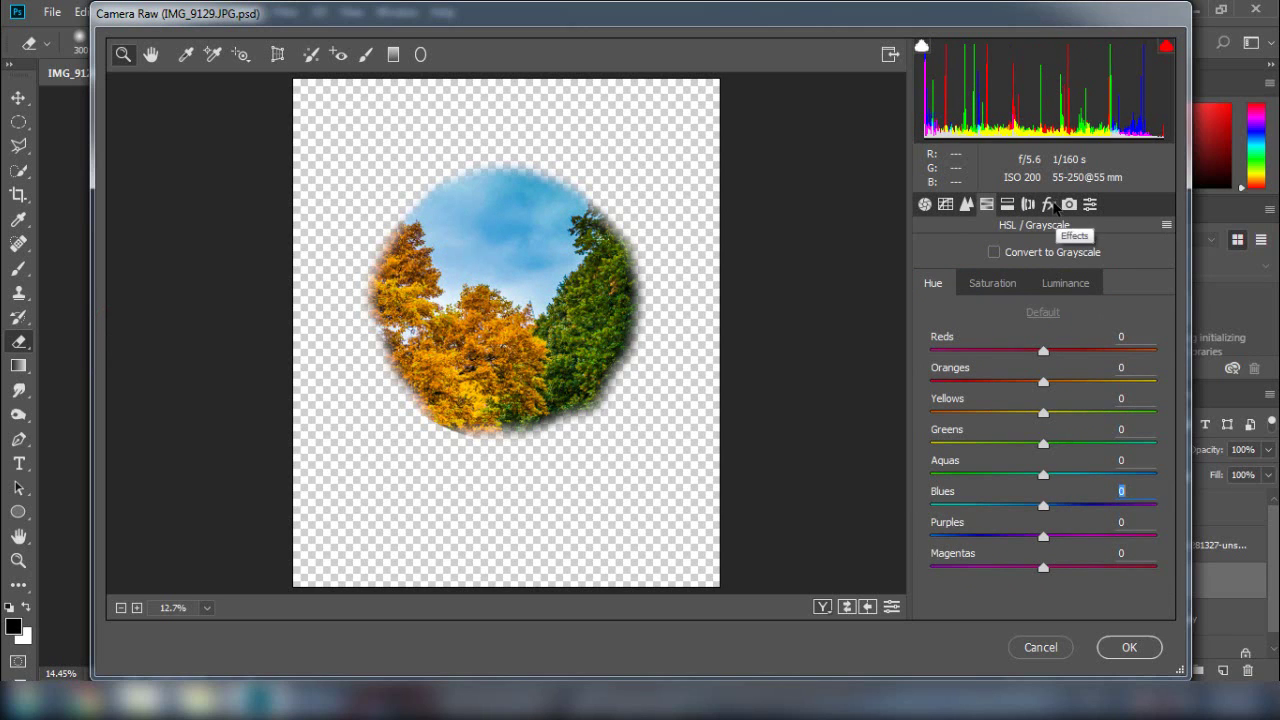
# Step: Raise a primary colour value in the Camera Calibration settings and apply the Camera Raw adjustments to Layer 2
pyautogui.click(1090, 204)
pyautogui.click(1069, 204)
pyautogui.moveTo(1044, 580); pyautogui.dragTo(1097, 602)
pyautogui.click(1129, 647)
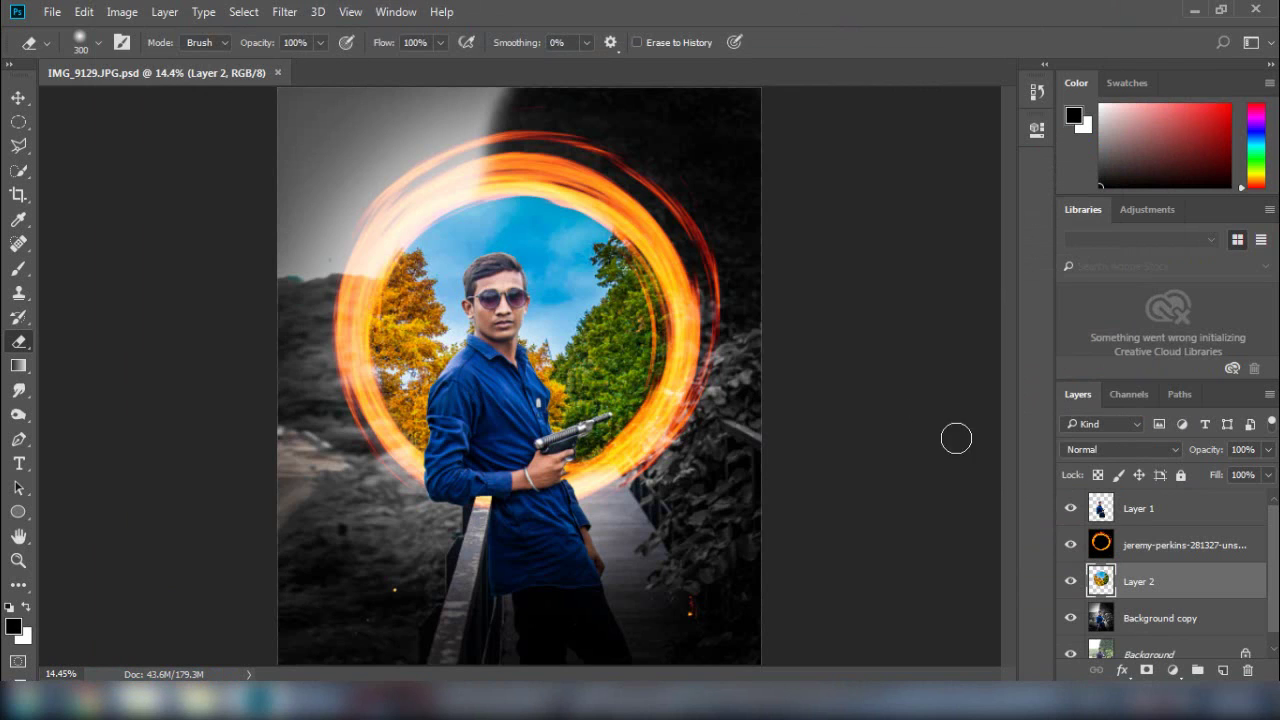
# Step: Darken Background copy around the man with a Camera Raw radial filter at Exposure -2.30, Contrast +14, Blacks +1, Clarity +10, and save the document
pyautogui.click(1151, 624)
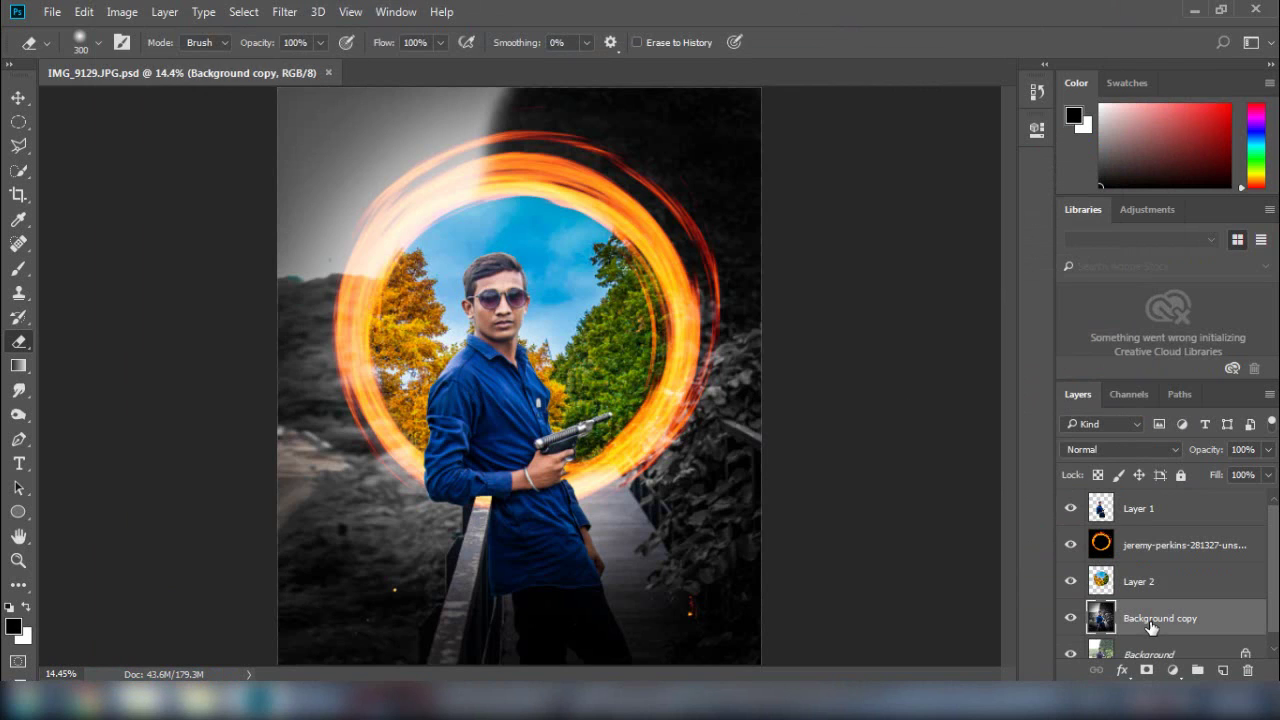
pyautogui.click(283, 12)
pyautogui.press('Escape')
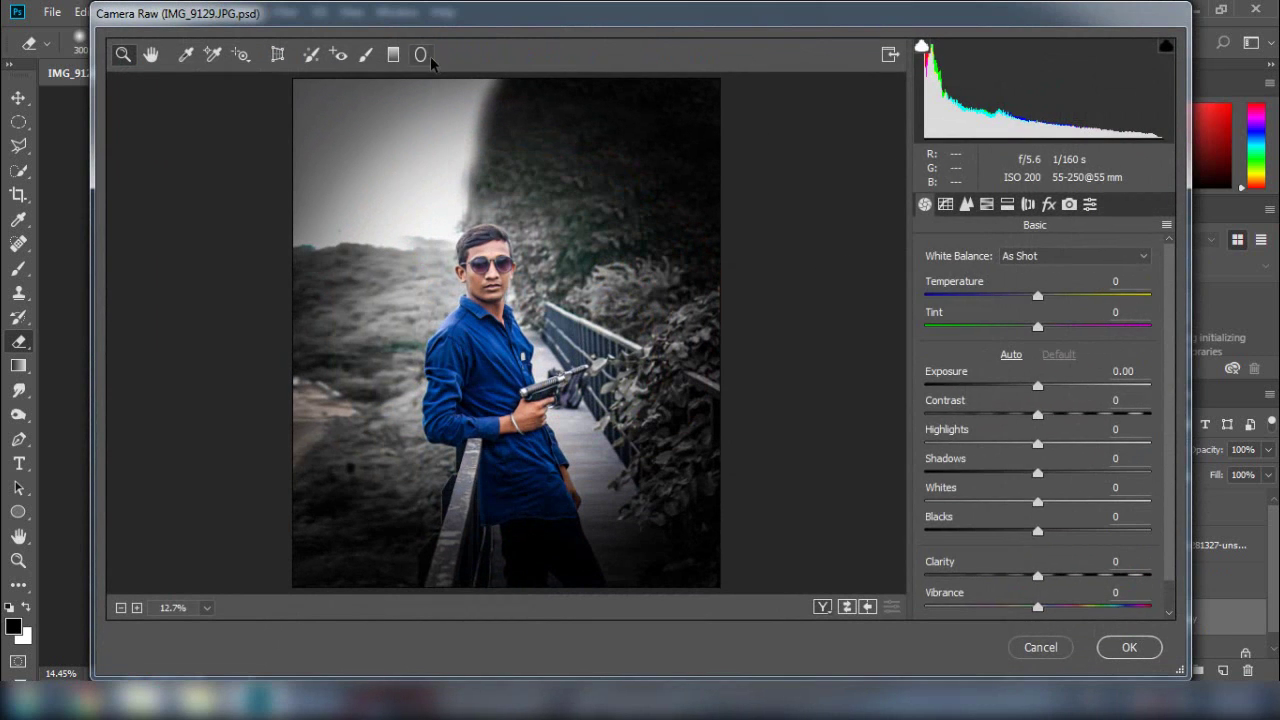
pyautogui.click(420, 54)
pyautogui.moveTo(433, 181); pyautogui.dragTo(501, 339)
pyautogui.moveTo(483, 146); pyautogui.dragTo(483, 128)
pyautogui.moveTo(600, 330); pyautogui.dragTo(680, 348)
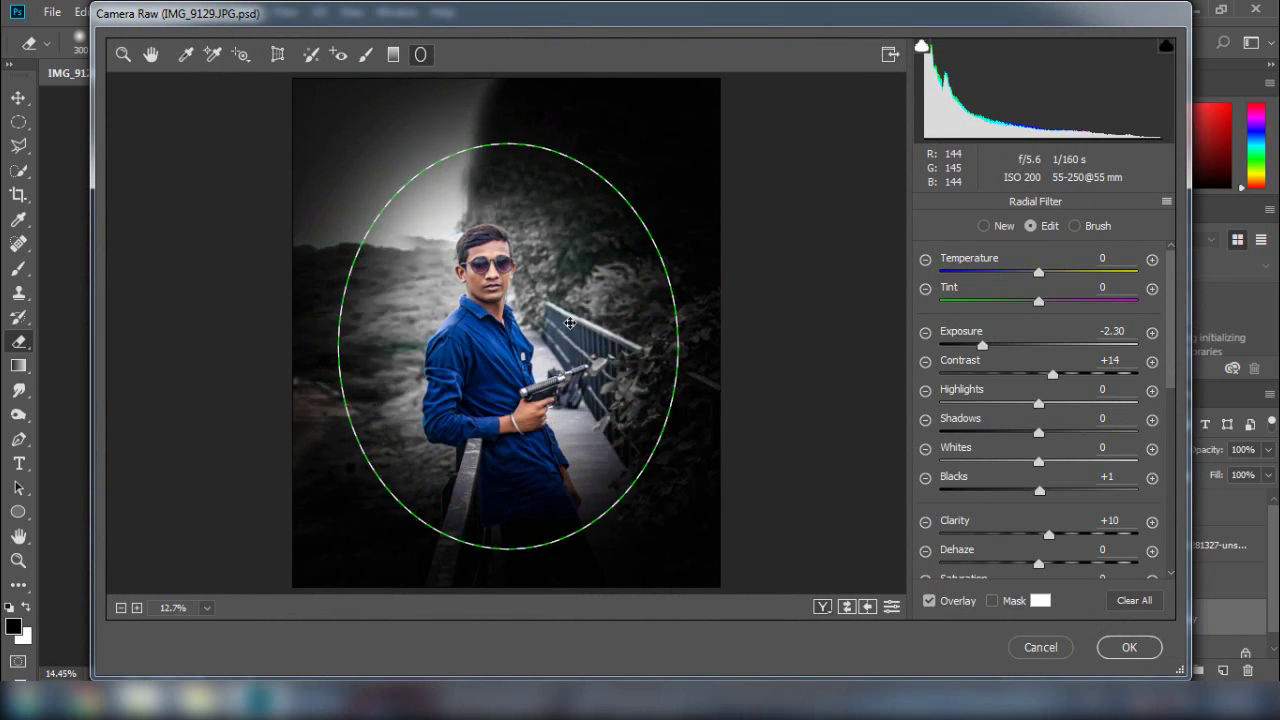
pyautogui.moveTo(560, 325); pyautogui.dragTo(578, 338)
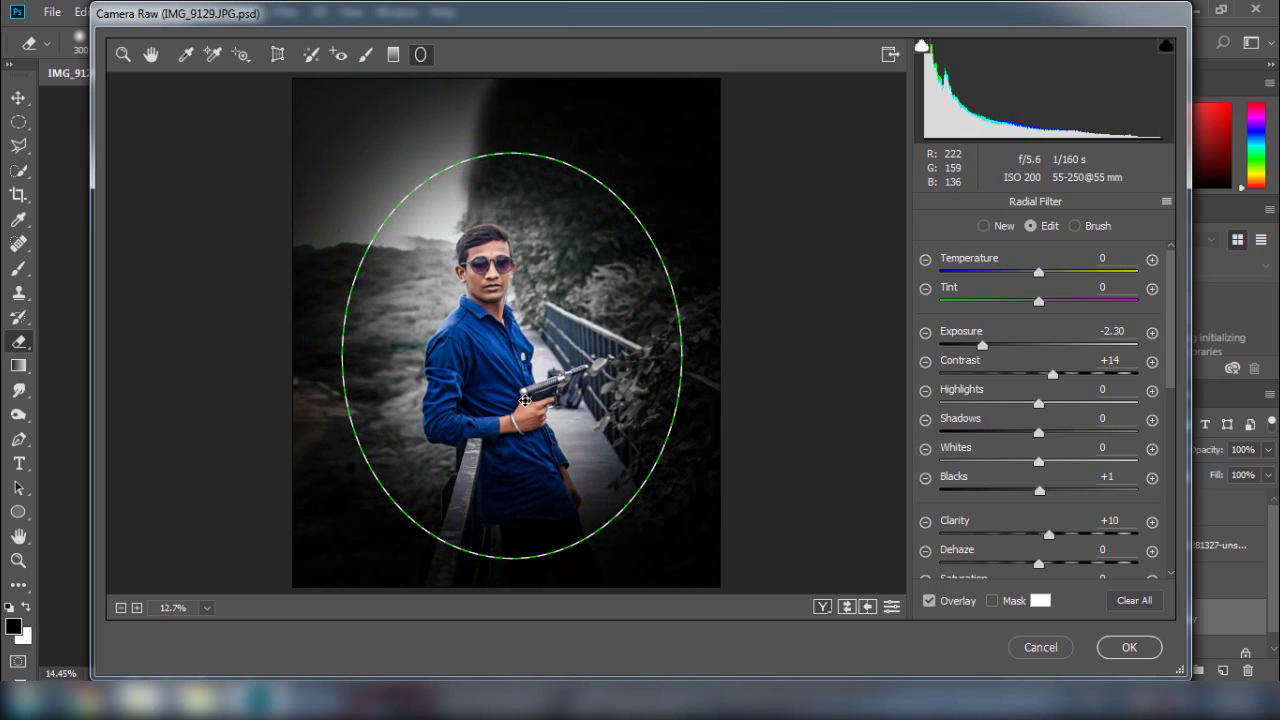
pyautogui.click(1129, 647)
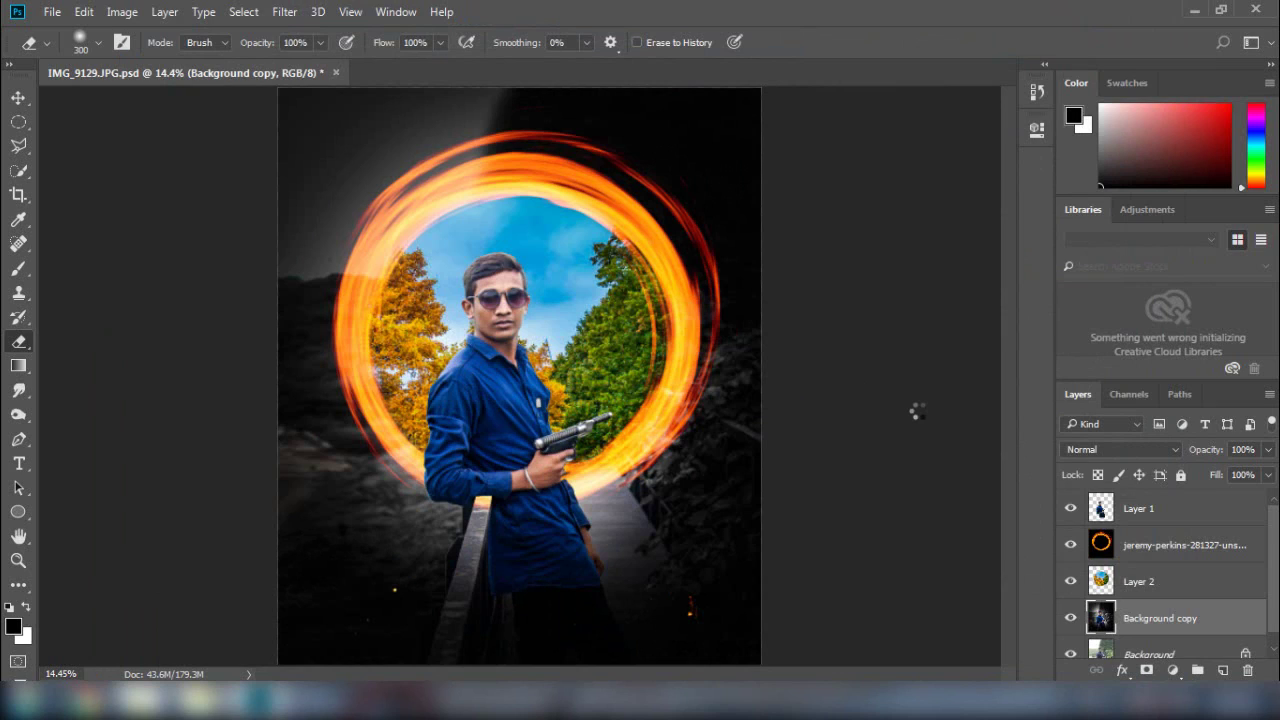
pyautogui.hotkey('ctrl', 's')
# Step: Place the FIRE-SPARKAL image as a linked layer above Layer 1 and position it over the lower part of the portrait
pyautogui.click(1138, 508)
pyautogui.click(52, 11)
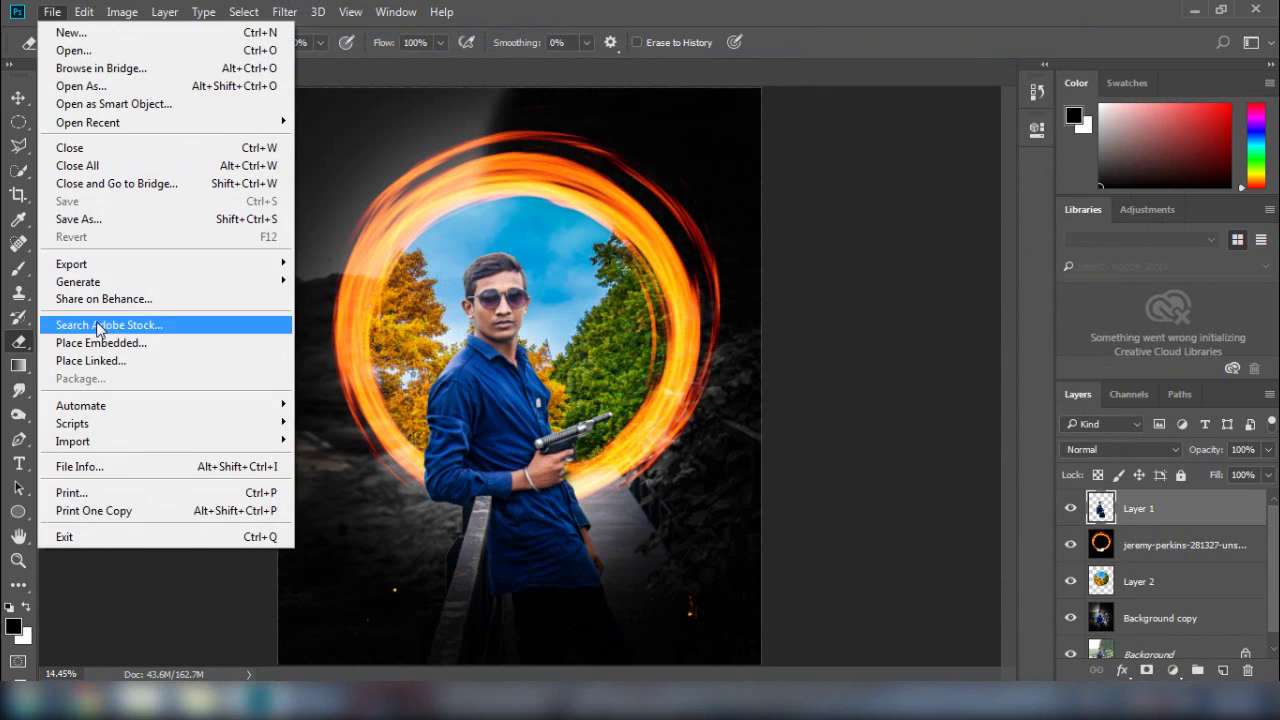
pyautogui.click(243, 362)
pyautogui.click(336, 198)
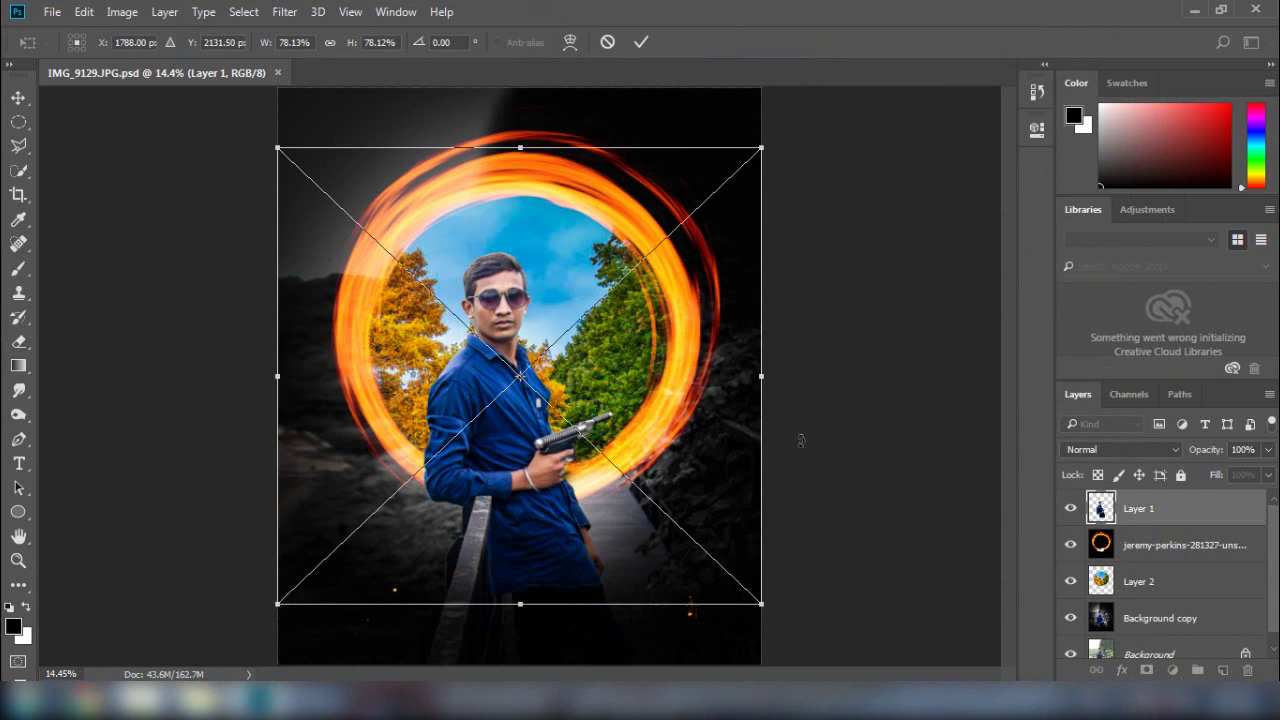
pyautogui.moveTo(590, 460); pyautogui.dragTo(590, 562)
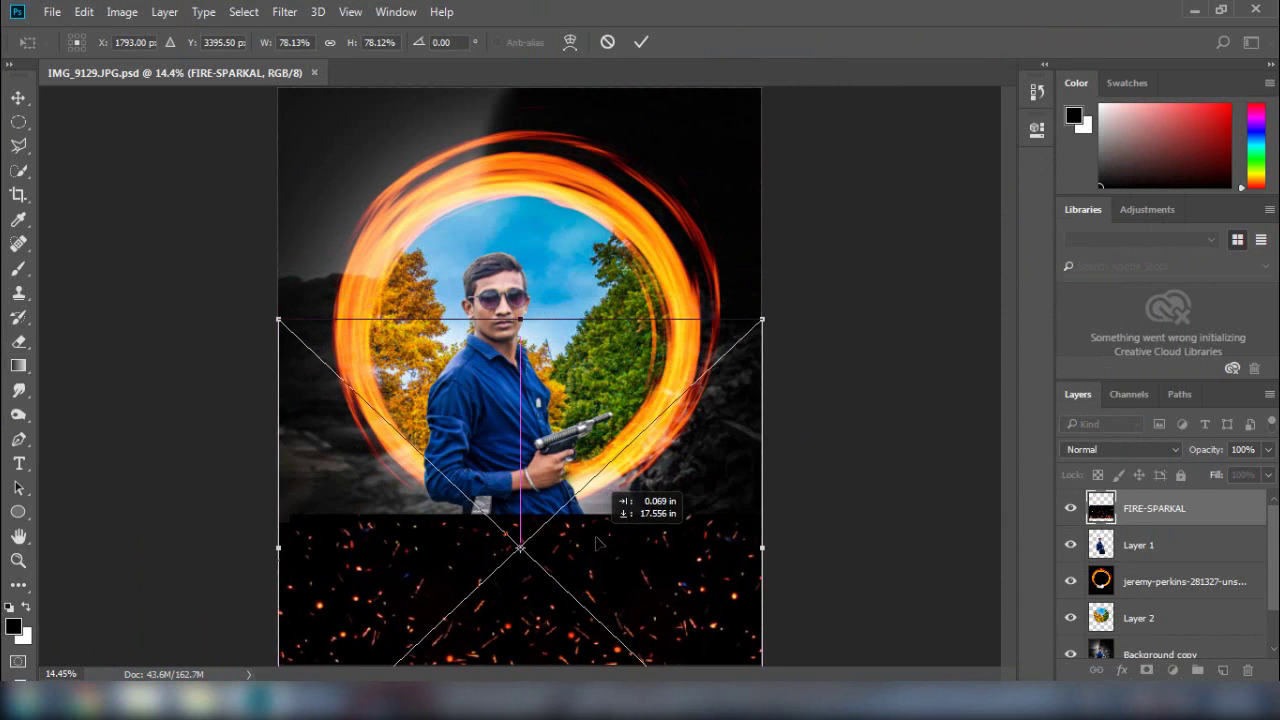
pyautogui.press('Return')
# Step: Rasterize the FIRE-SPARKAL layer, set its blend mode to Screen and shift the sparks slightly downward
pyautogui.press('e')
pyautogui.rightClick(1208, 476)
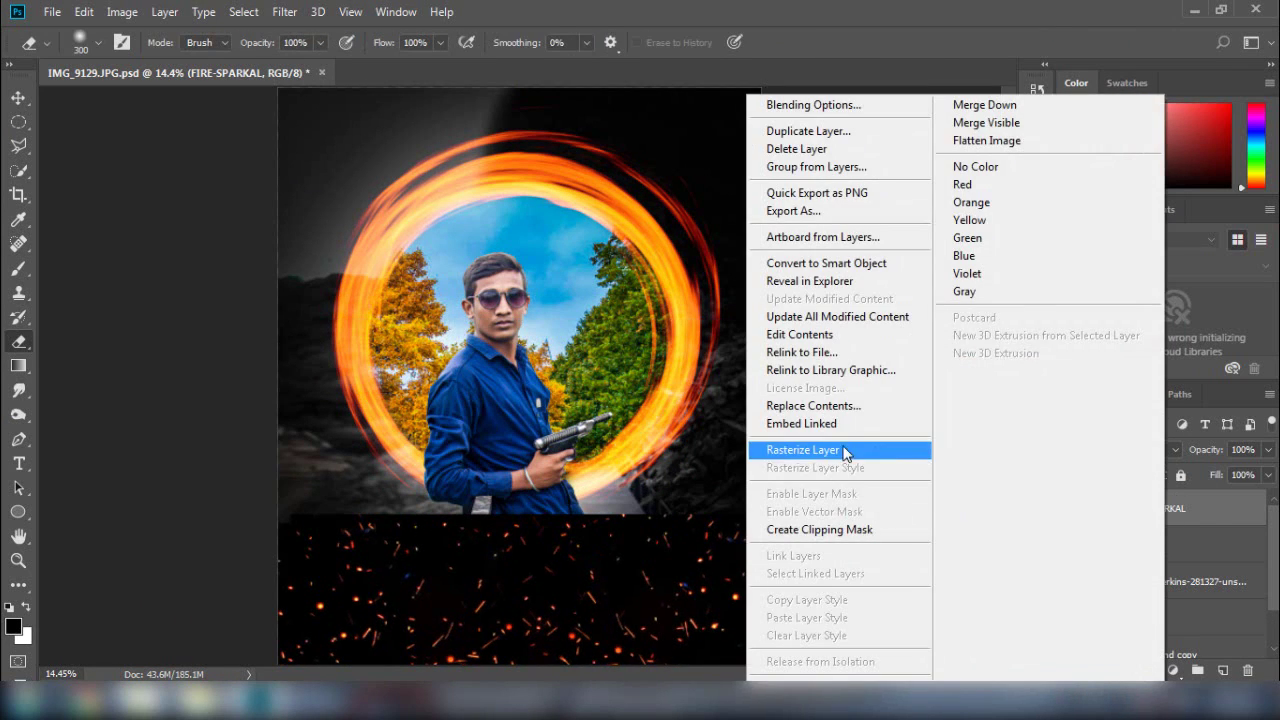
pyautogui.click(1150, 449)
pyautogui.click(1072, 199)
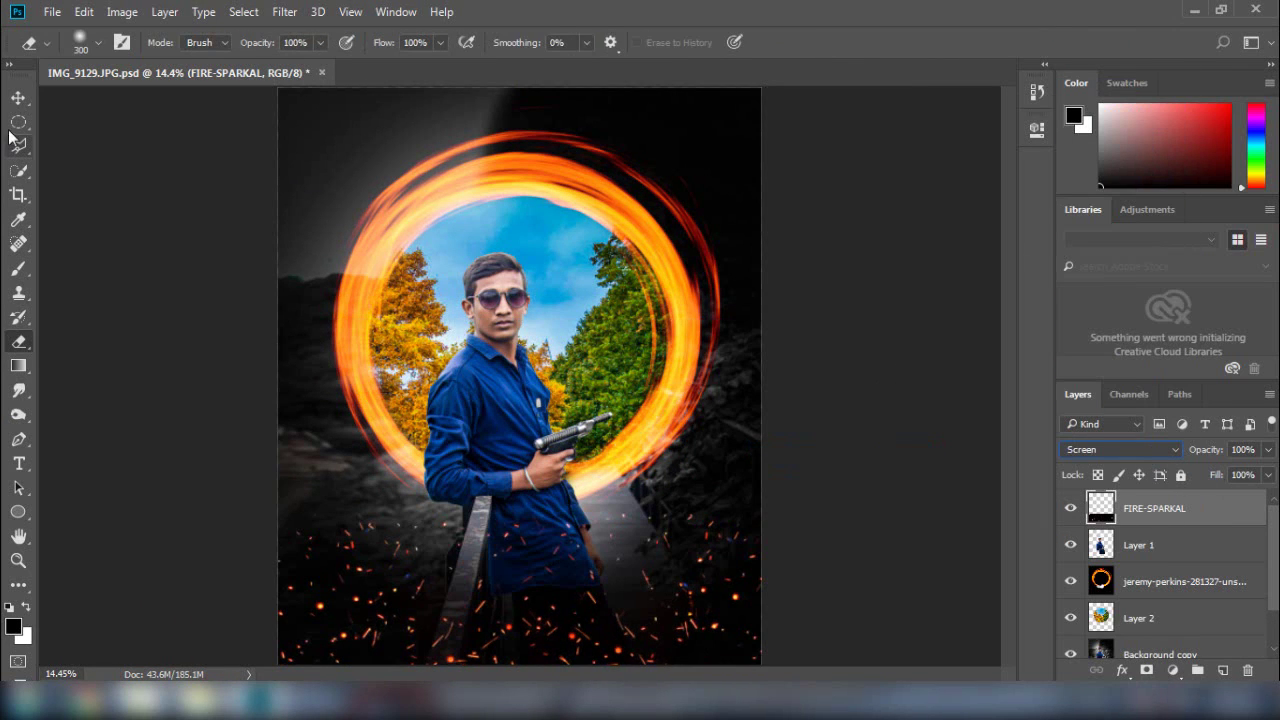
pyautogui.press('v')
pyautogui.moveTo(552, 562); pyautogui.dragTo(554, 577)
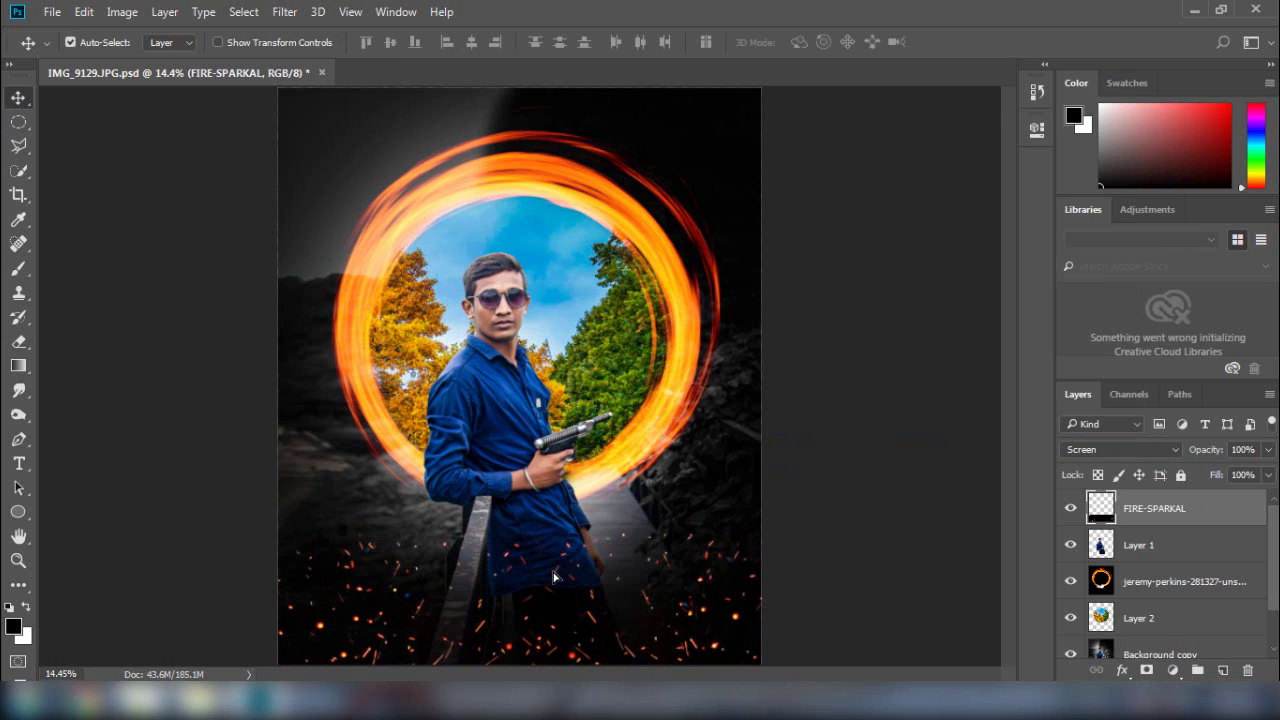
# Step: Apply Motion Blur to the sparks at angle 0 and distance 35 pixels, thin them with the size 300 Eraser and save
pyautogui.click(285, 12)
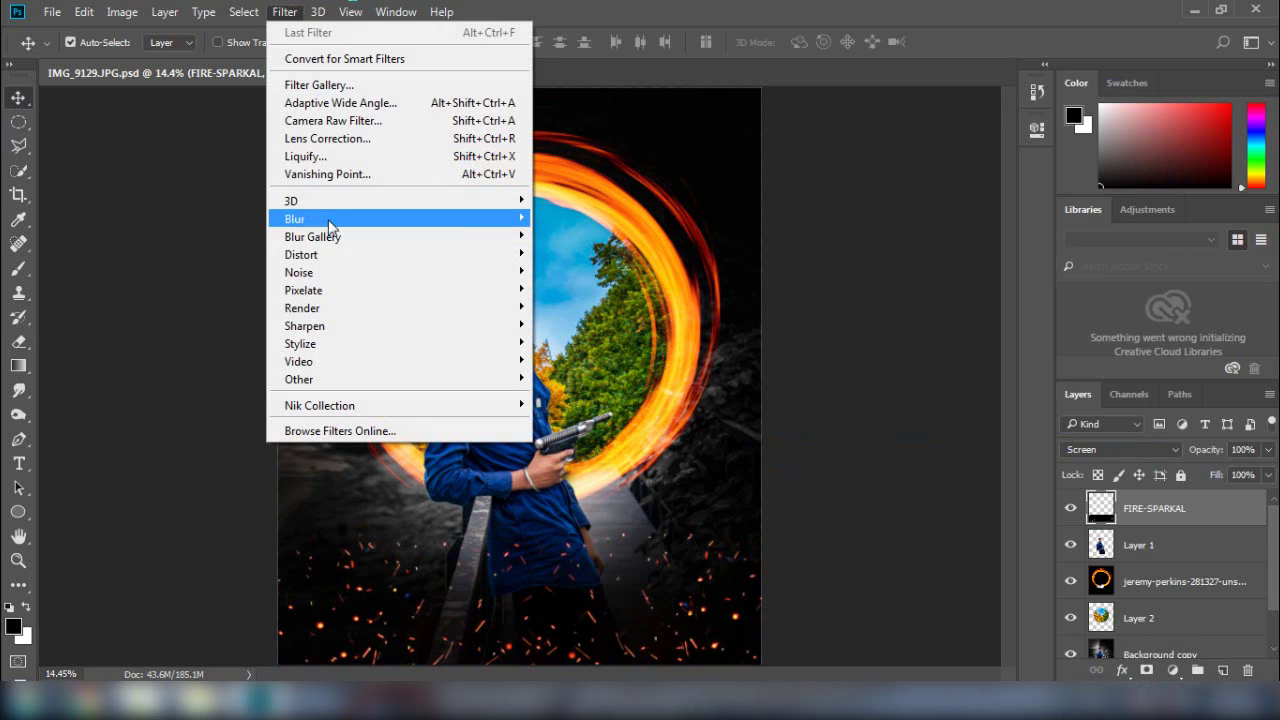
pyautogui.moveTo(380, 211)
pyautogui.click(588, 321)
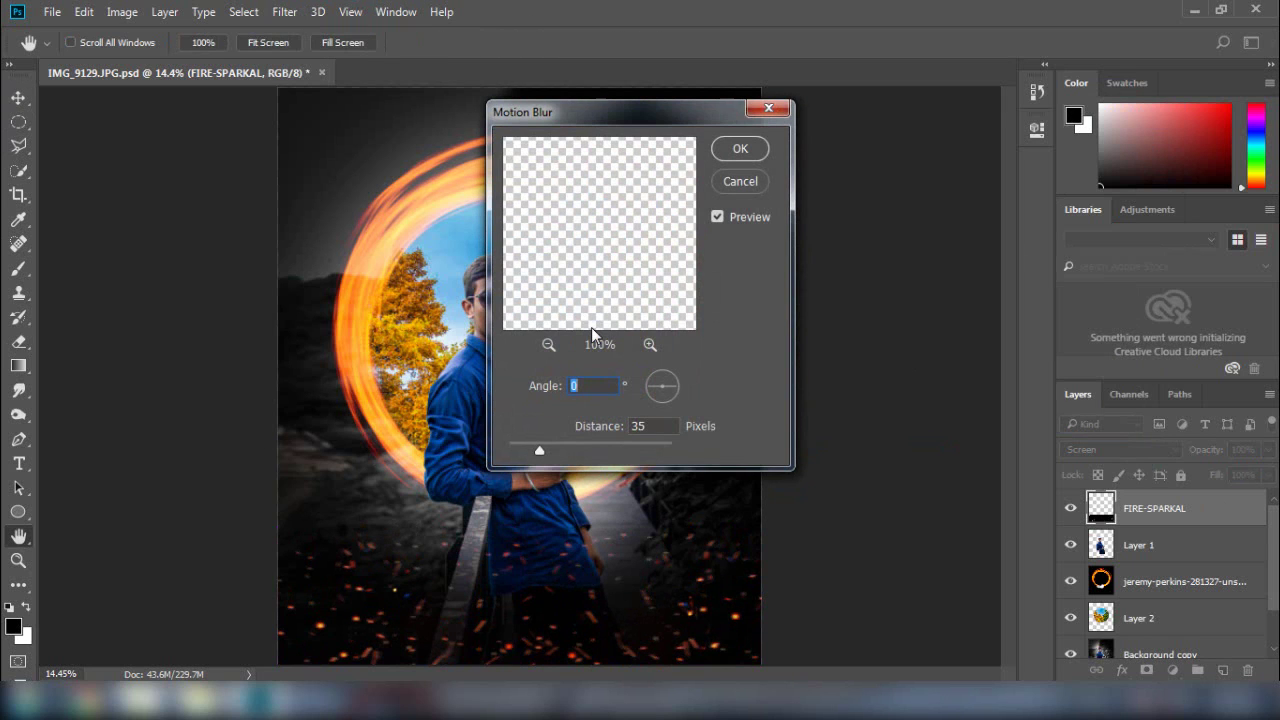
pyautogui.press('Tab')
pyautogui.click(740, 148)
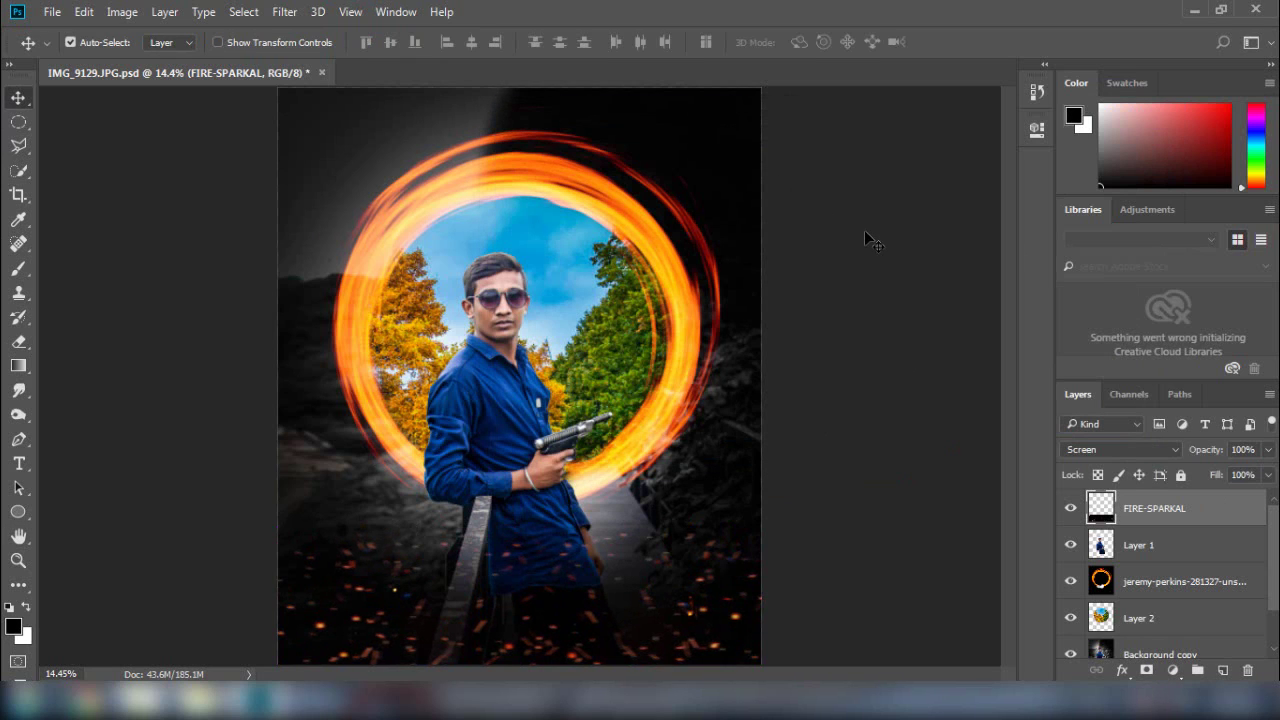
pyautogui.click(18, 341)
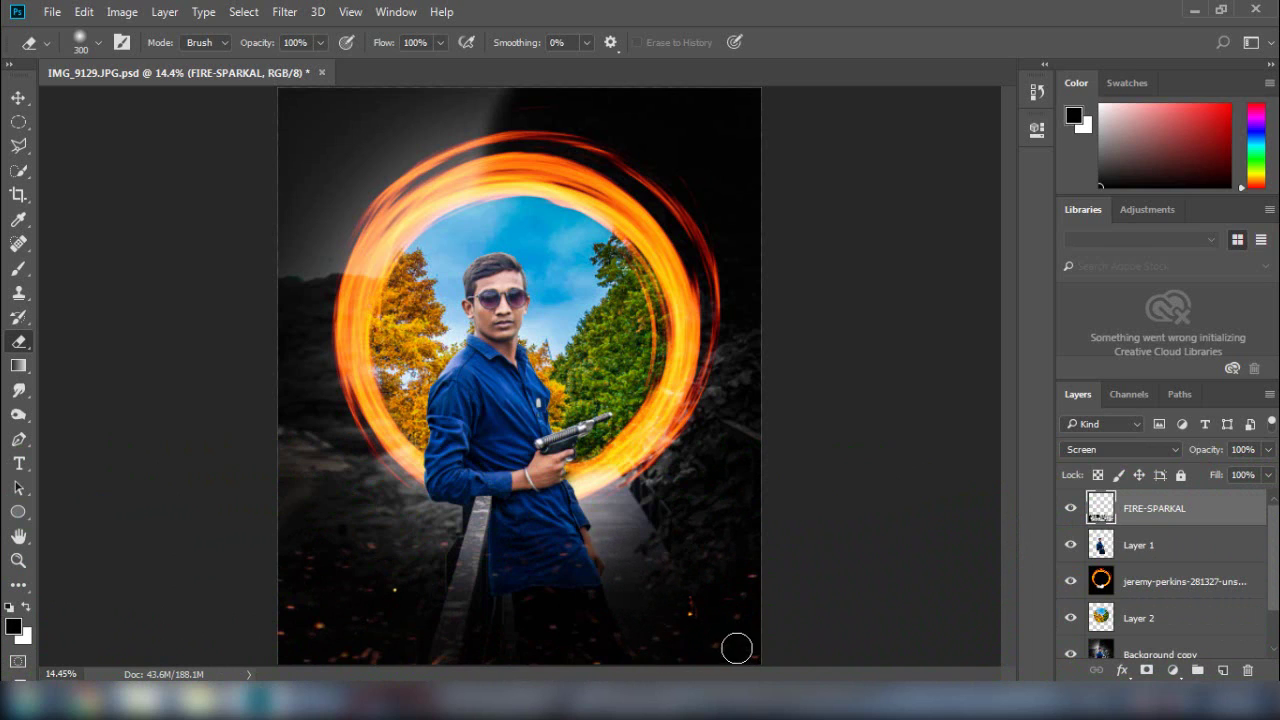
pyautogui.hotkey('ctrl', 's')
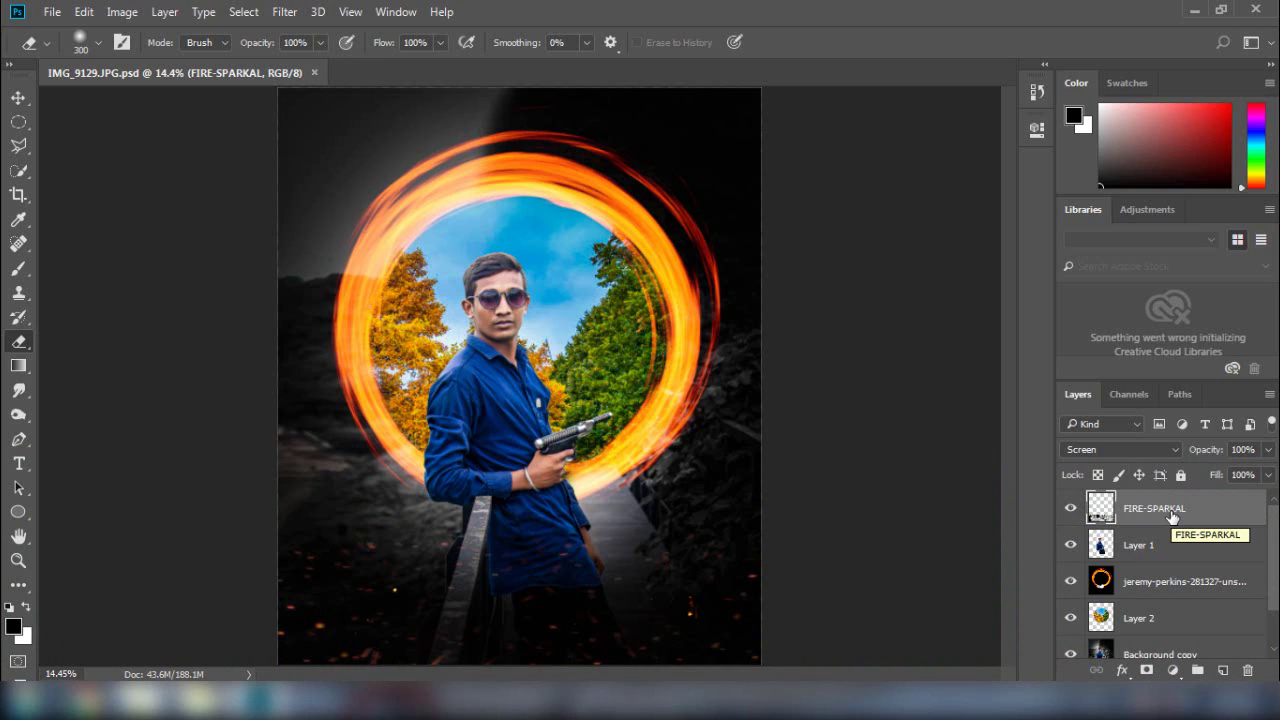
# Step: Stamp all visible layers into a new layer above FIRE-SPARKAL and save the document
pyautogui.hotkey('ctrl', 'shift', 'alt', 'e')
pyautogui.hotkey('ctrl', 's')
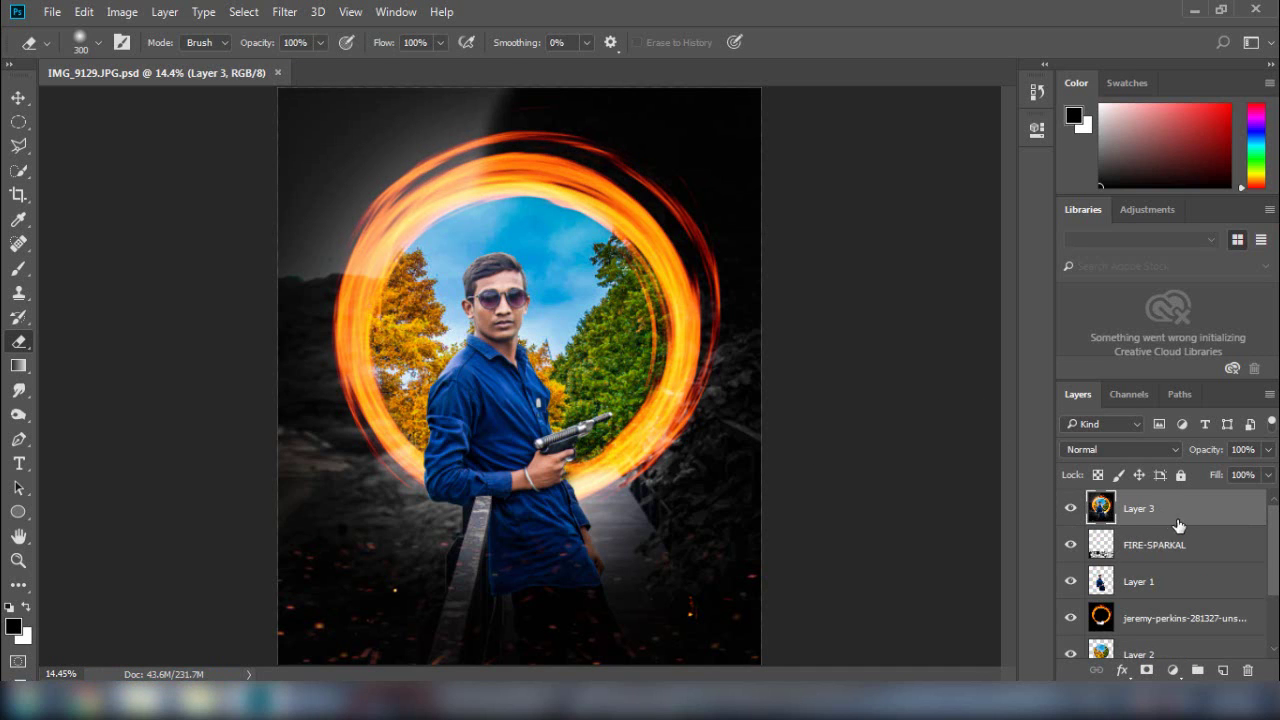
# Step: Select the man's outline and darken his hair on Layer 3 with the size 125 Burn tool at Midtones, 30% exposure
pyautogui.hotkey('ctrl', '+')
pyautogui.hotkey('ctrl', '+')
pyautogui.hotkey('ctrl', '+')
pyautogui.hotkey('ctrl', '+')
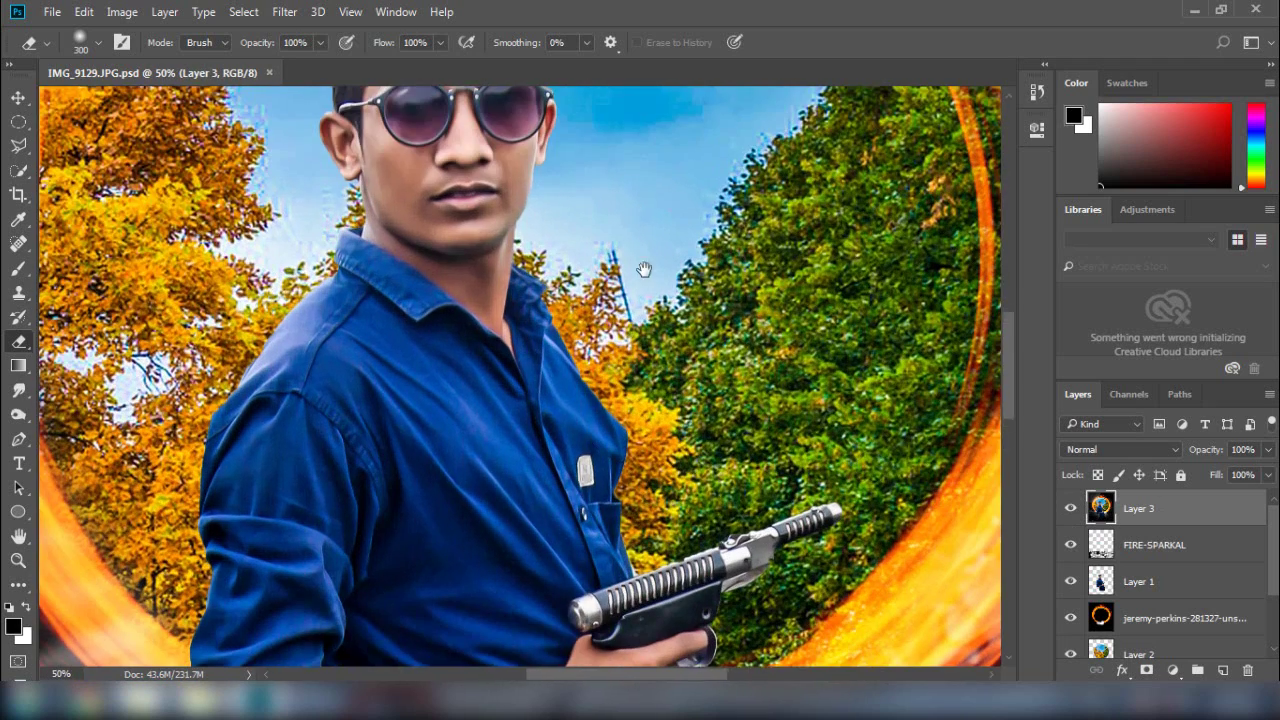
pyautogui.moveTo(643, 269); pyautogui.dragTo(700, 451)
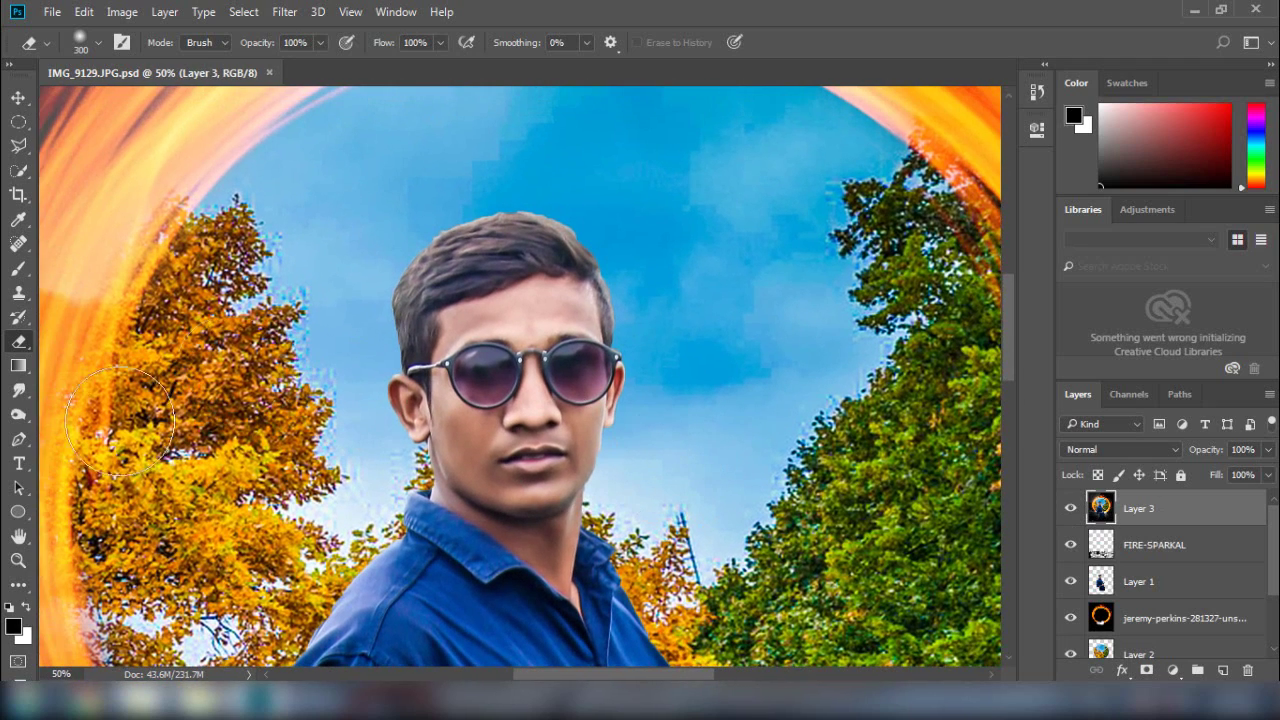
pyautogui.click(20, 390)
pyautogui.click(18, 414)
pyautogui.click(95, 434)
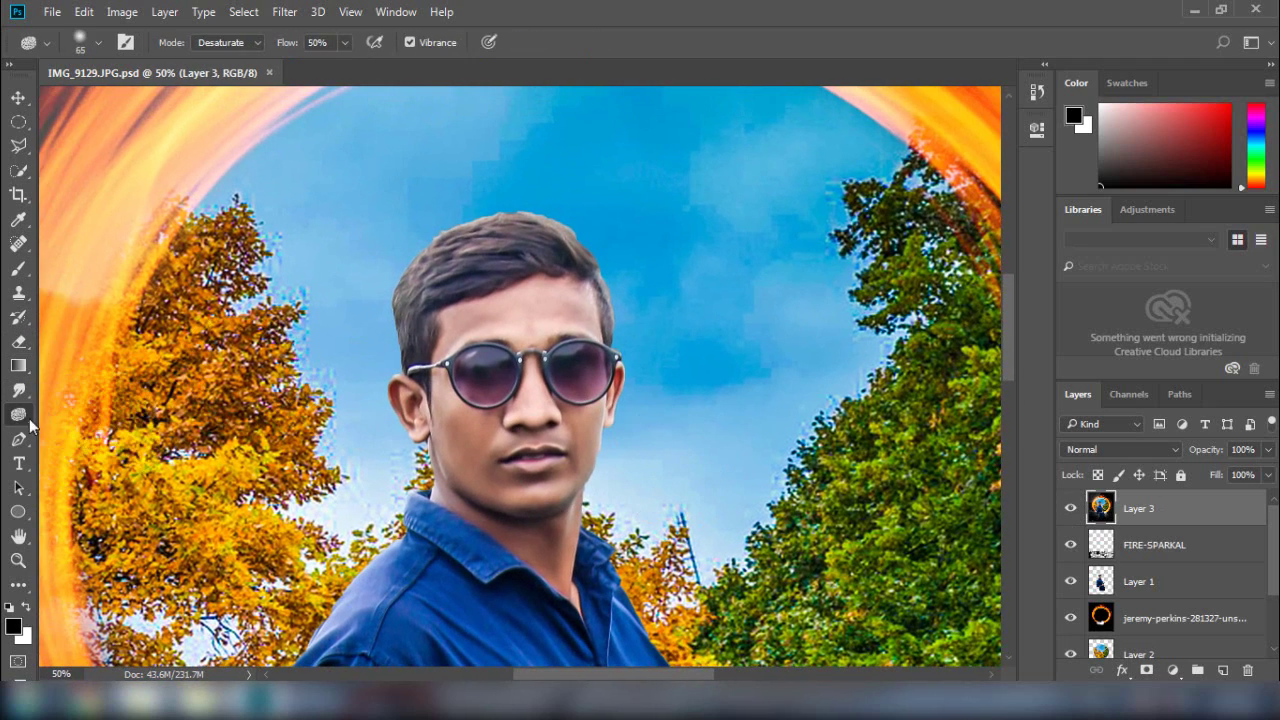
pyautogui.click(18, 414)
pyautogui.click(95, 417)
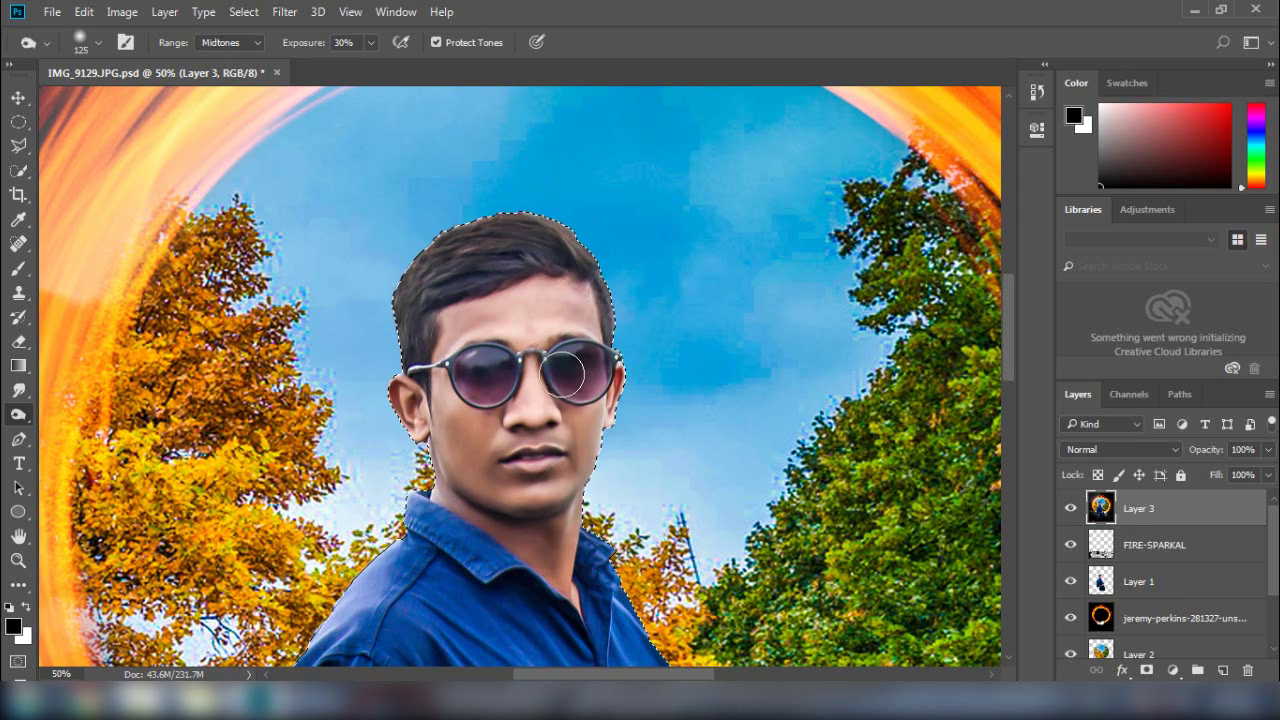
# Step: Burn over both sunglass lenses and clear the selection around the man
pyautogui.moveTo(563, 373); pyautogui.dragTo(479, 366)
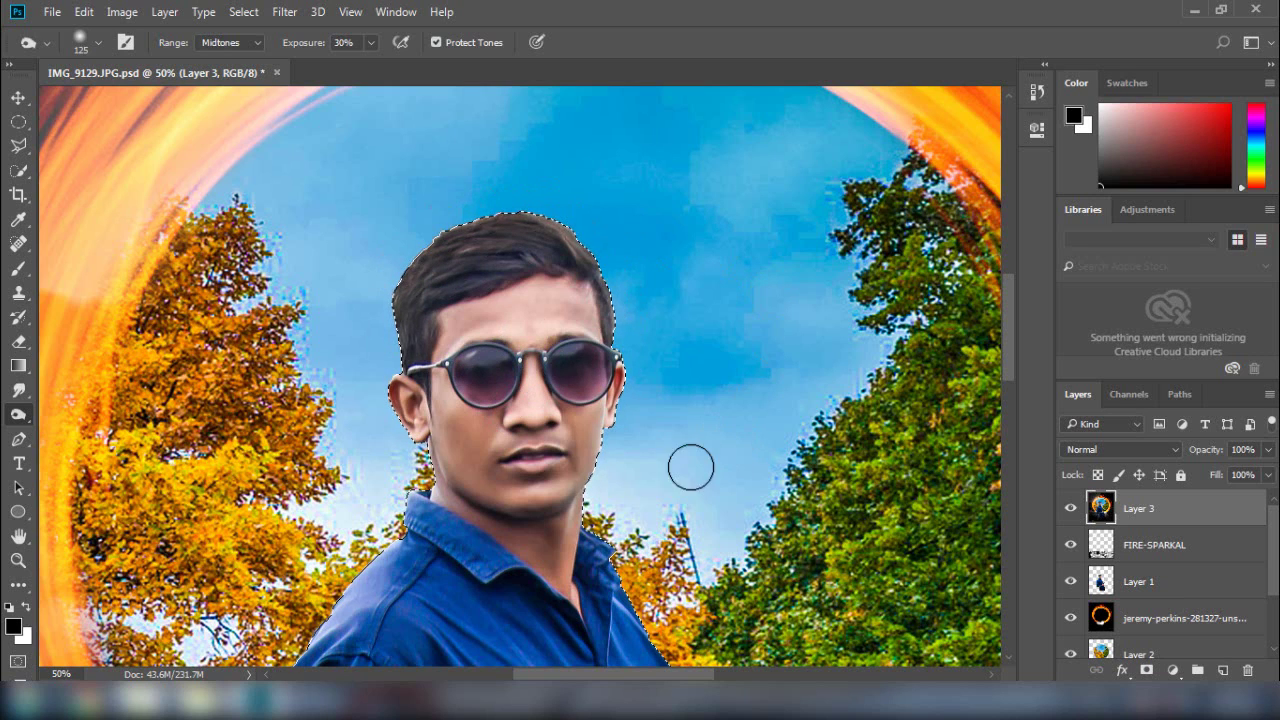
pyautogui.hotkey('ctrl', 'd')
pyautogui.hotkey('ctrl', '-')
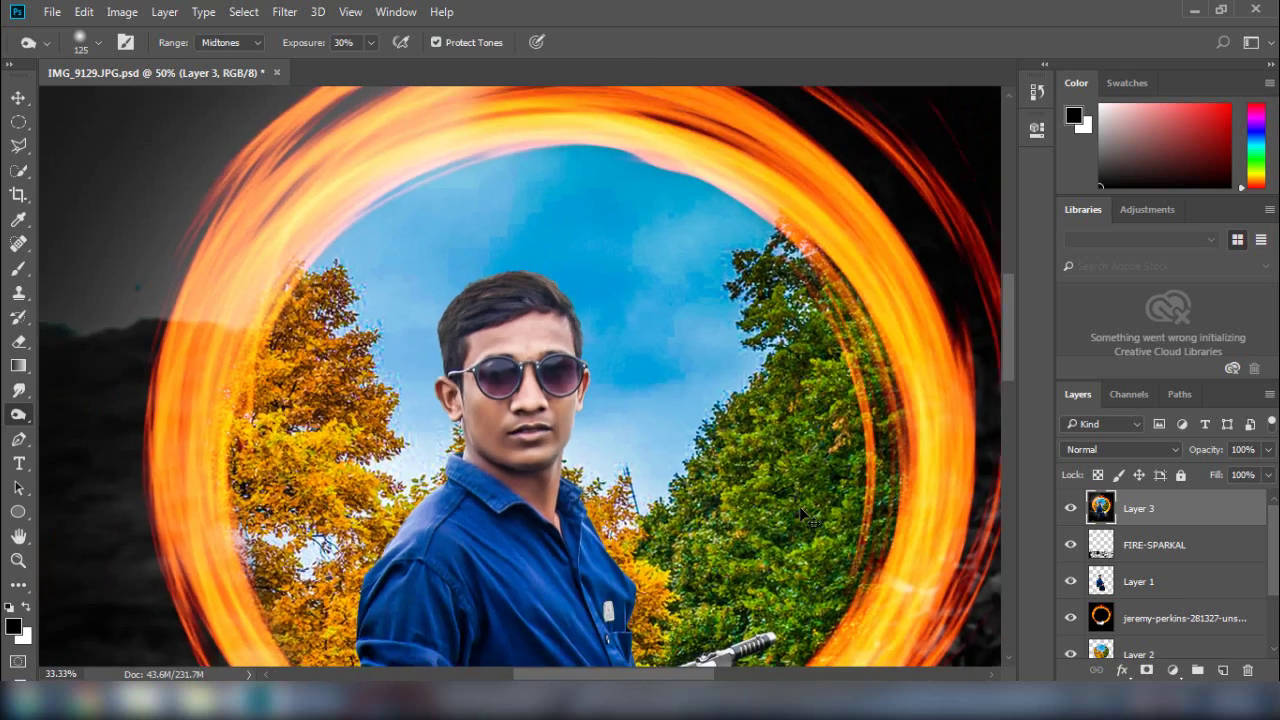
pyautogui.hotkey('ctrl', '0')
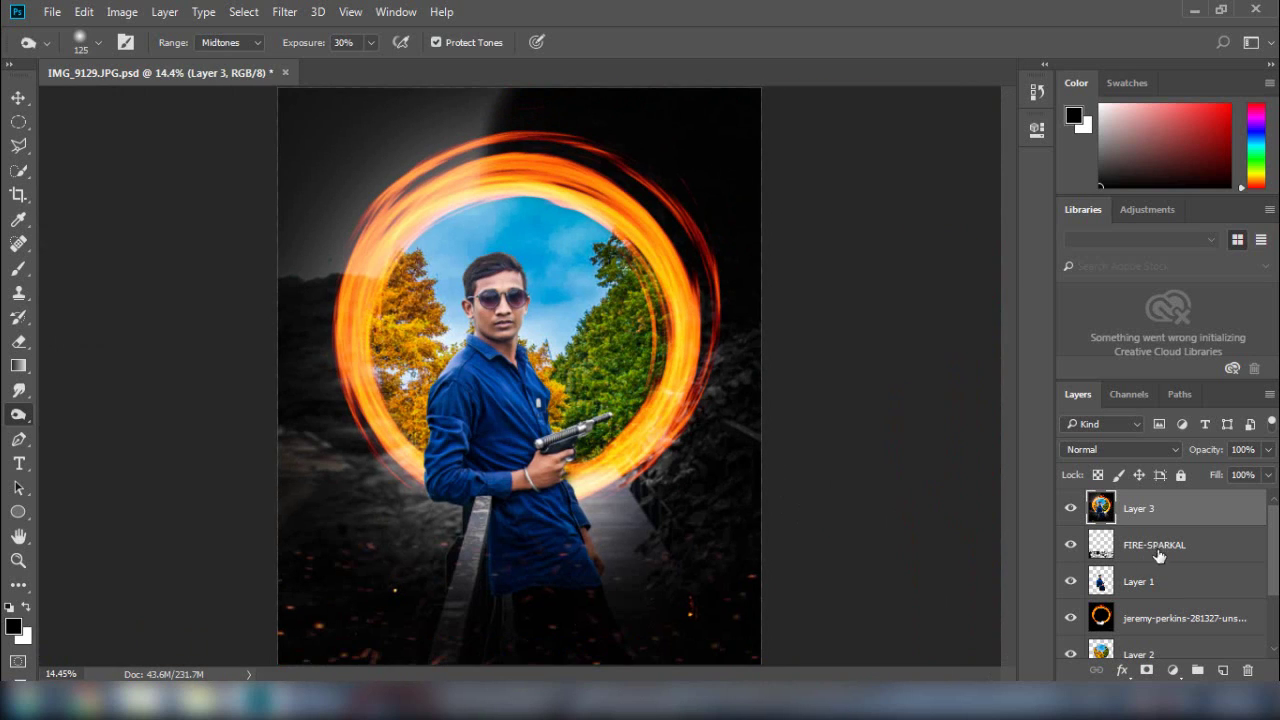
# Step: Apply a Vibrance adjustment of +27 to Layer 3
pyautogui.click(122, 12)
pyautogui.moveTo(160, 60)
pyautogui.click(389, 138)
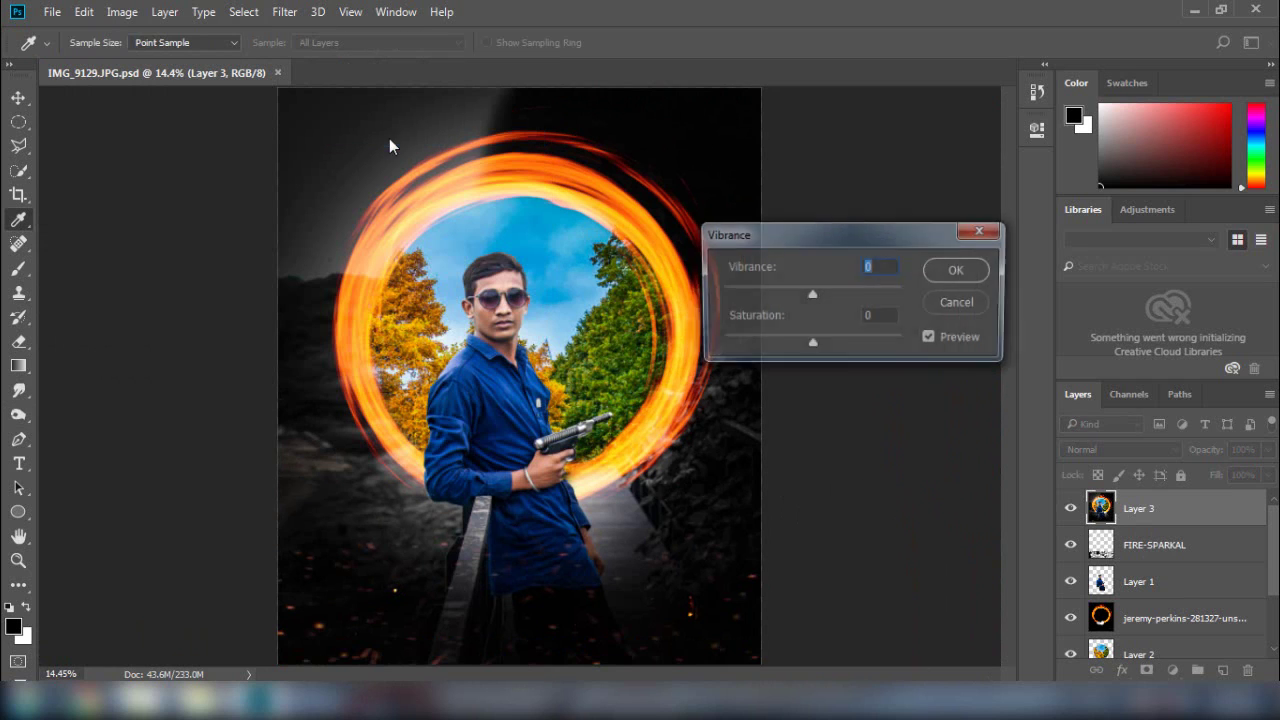
pyautogui.moveTo(840, 305)
pyautogui.mouseDown()
pyautogui.moveTo(899, 309)
pyautogui.moveTo(858, 308)
pyautogui.mouseUp()
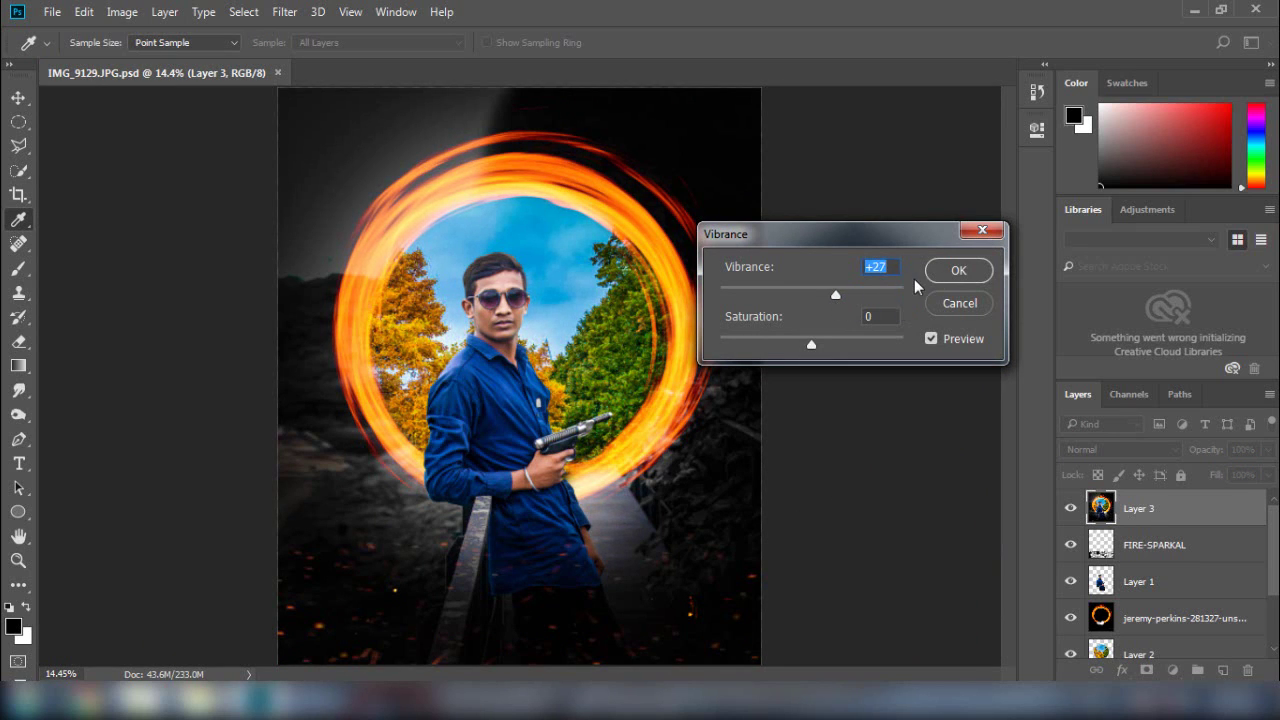
pyautogui.click(952, 284)
pyautogui.press('o')
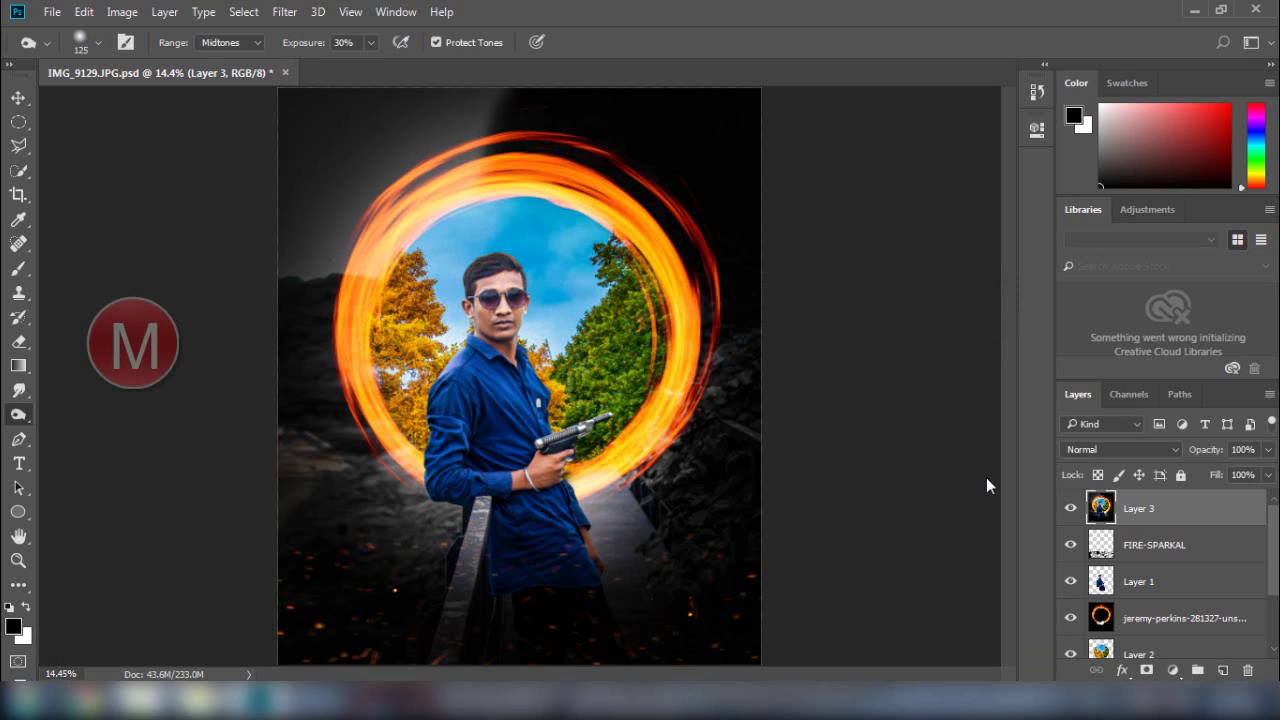
# Step: Start a Camera Raw filter on Layer 3 with Shadows +41, Whites +1 and Clarity +18
pyautogui.click(284, 11)
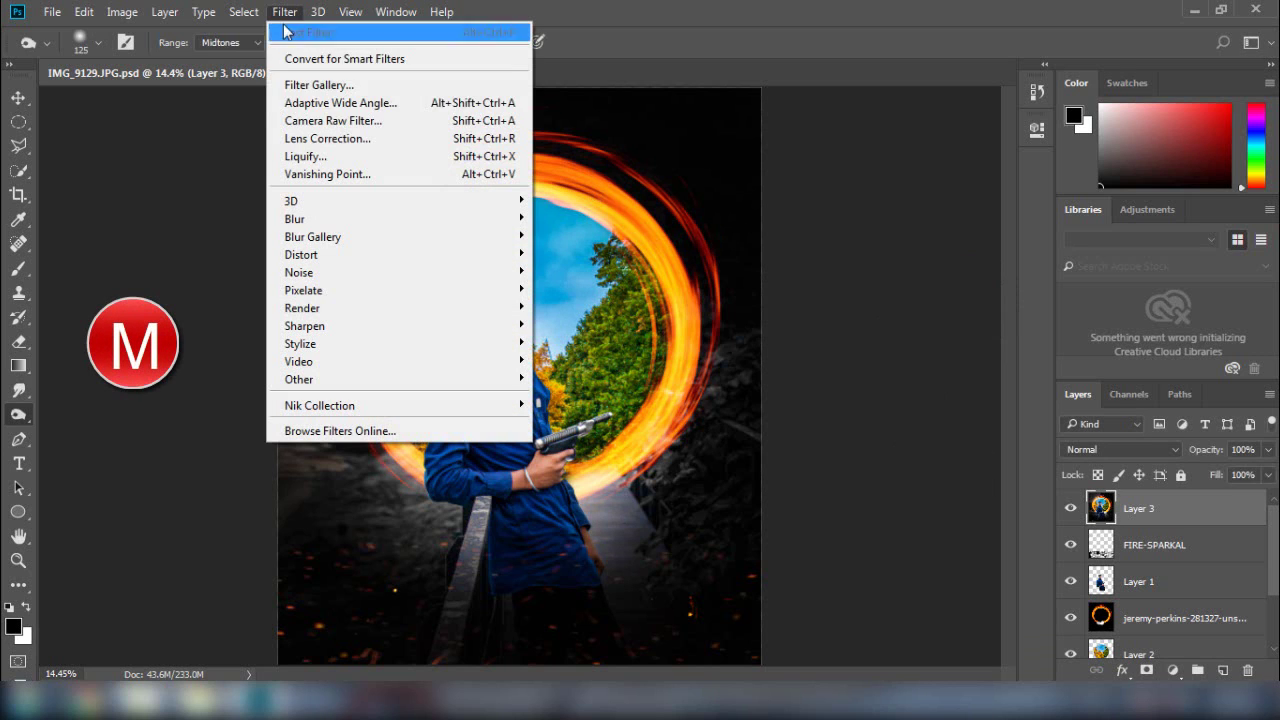
pyautogui.click(357, 120)
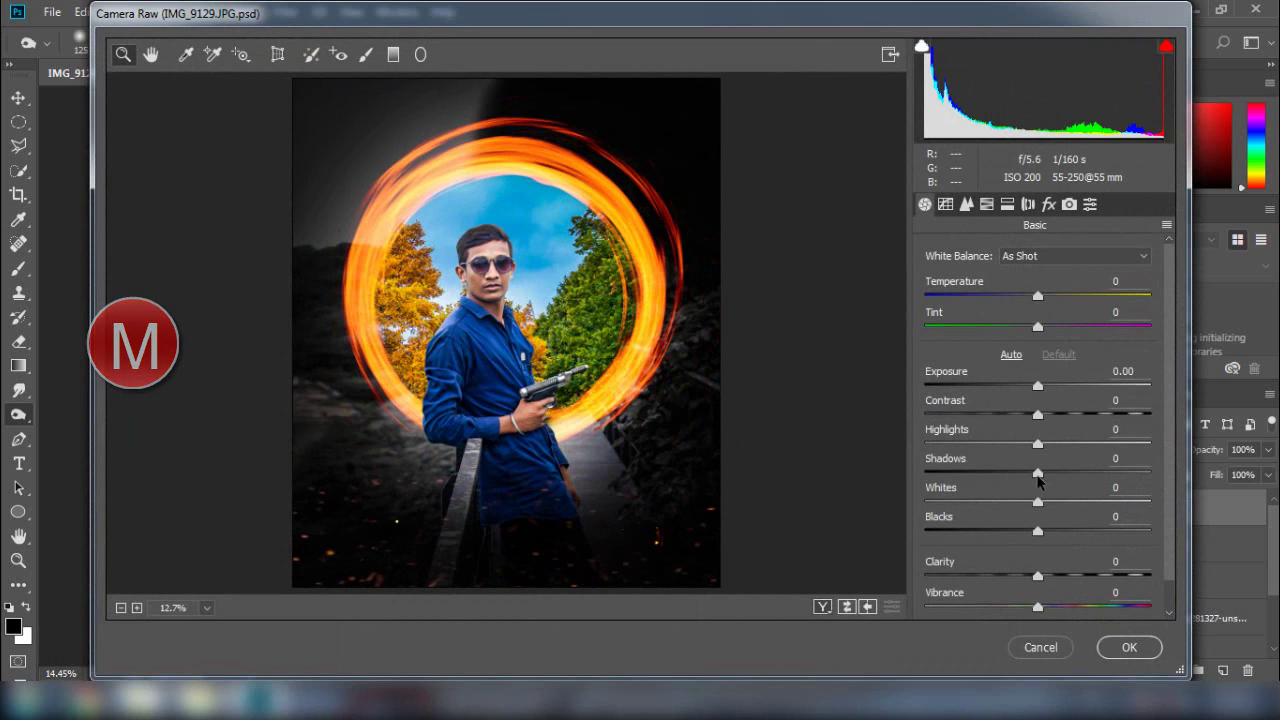
pyautogui.moveTo(1037, 472); pyautogui.dragTo(1038, 502)
pyautogui.moveTo(1038, 576); pyautogui.dragTo(1062, 580)
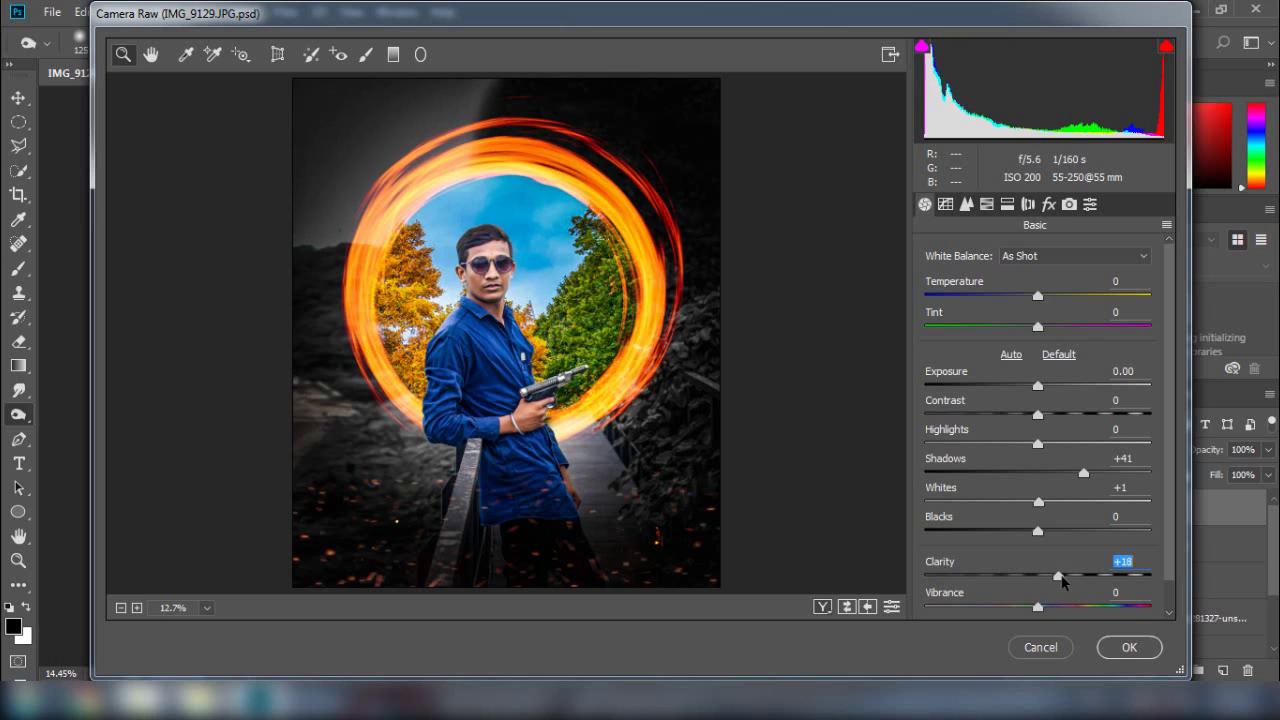
# Step: Raise the Oranges luminance to +21 in the Camera Raw HSL adjustments
pyautogui.click(986, 205)
pyautogui.click(1065, 283)
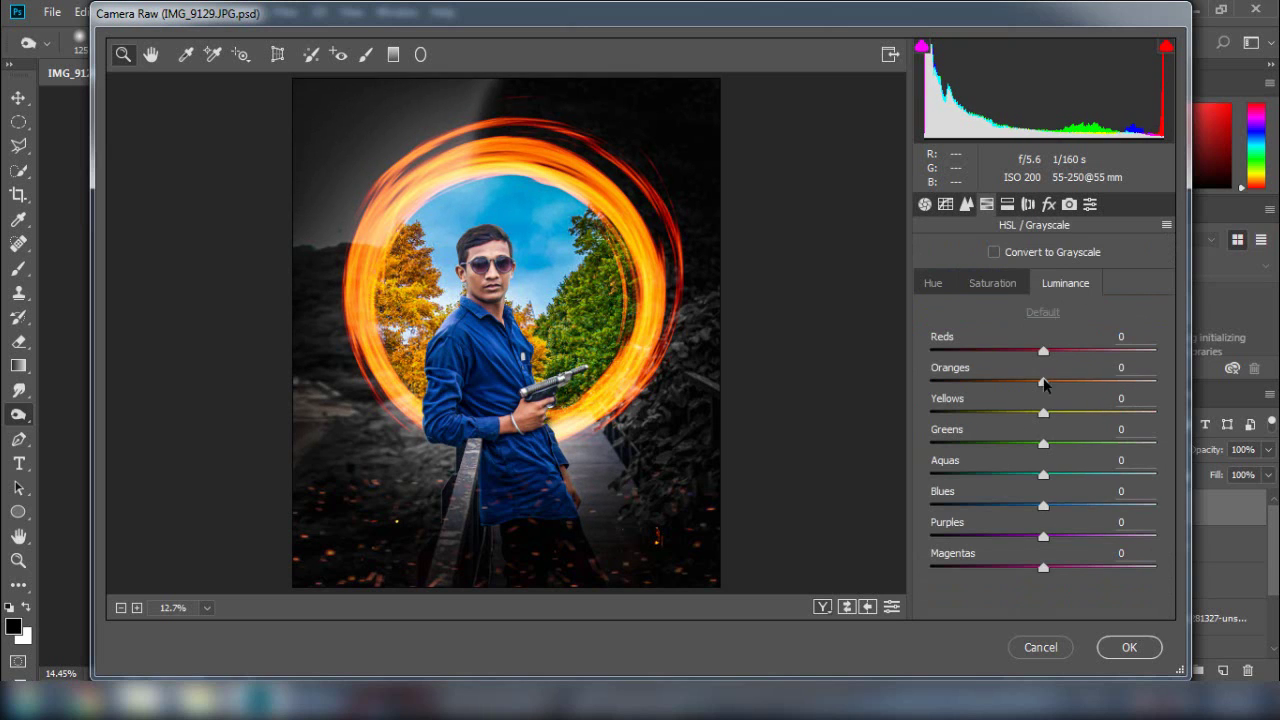
pyautogui.moveTo(1043, 382); pyautogui.dragTo(1076, 385)
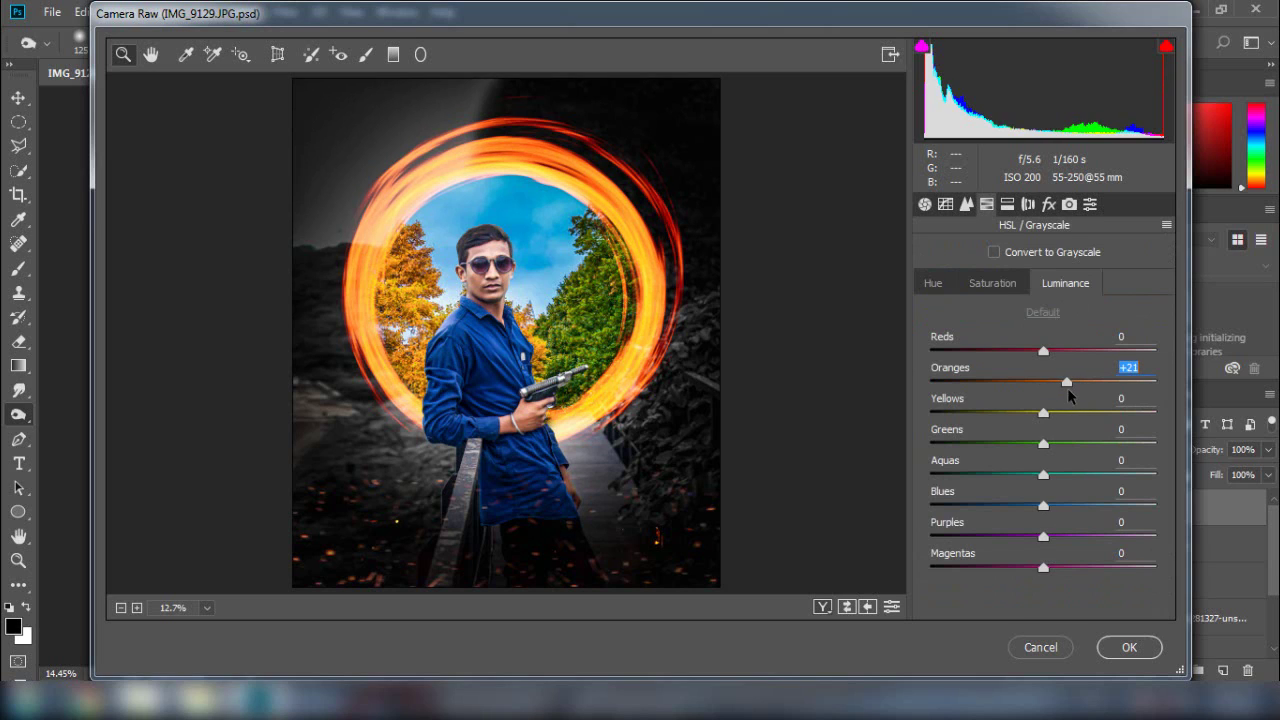
# Step: Set HSL saturation to Reds +17, Yellows +43, Greens +45, Aquas +71 and Blues +43, apply the filter and save the document
pyautogui.click(994, 284)
pyautogui.moveTo(1044, 413); pyautogui.dragTo(1095, 444)
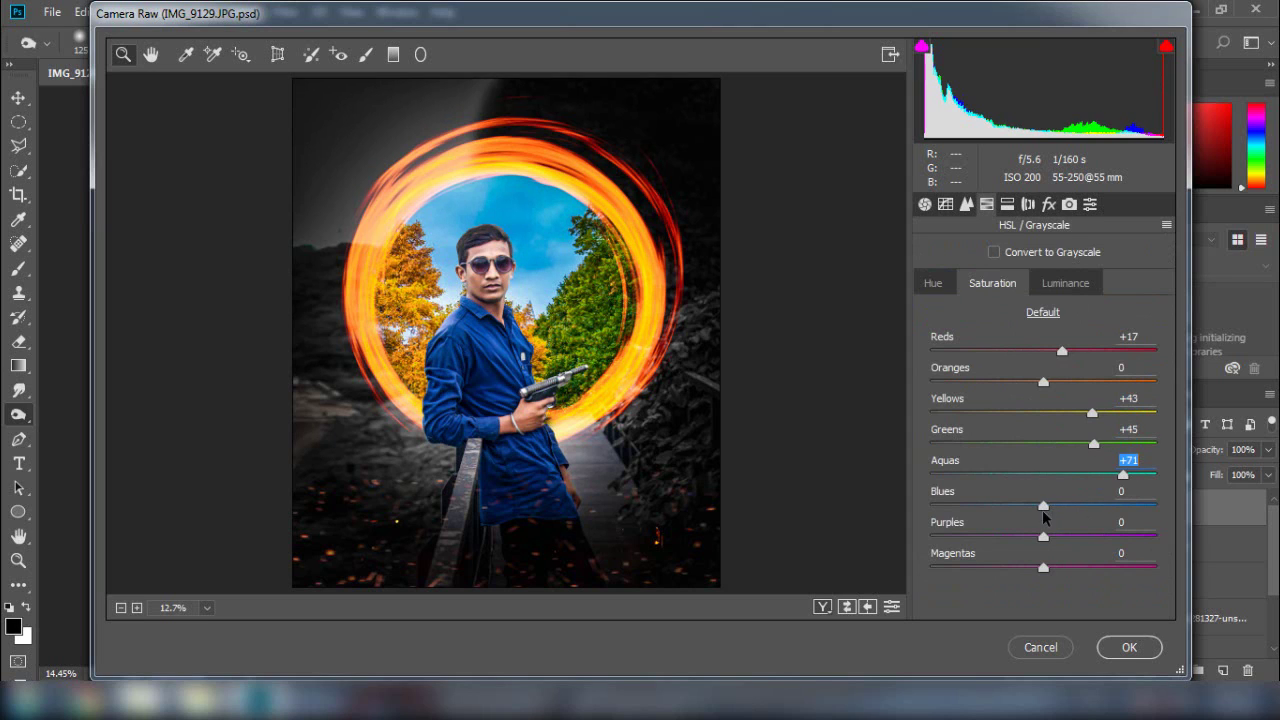
pyautogui.moveTo(1044, 505); pyautogui.dragTo(1094, 511)
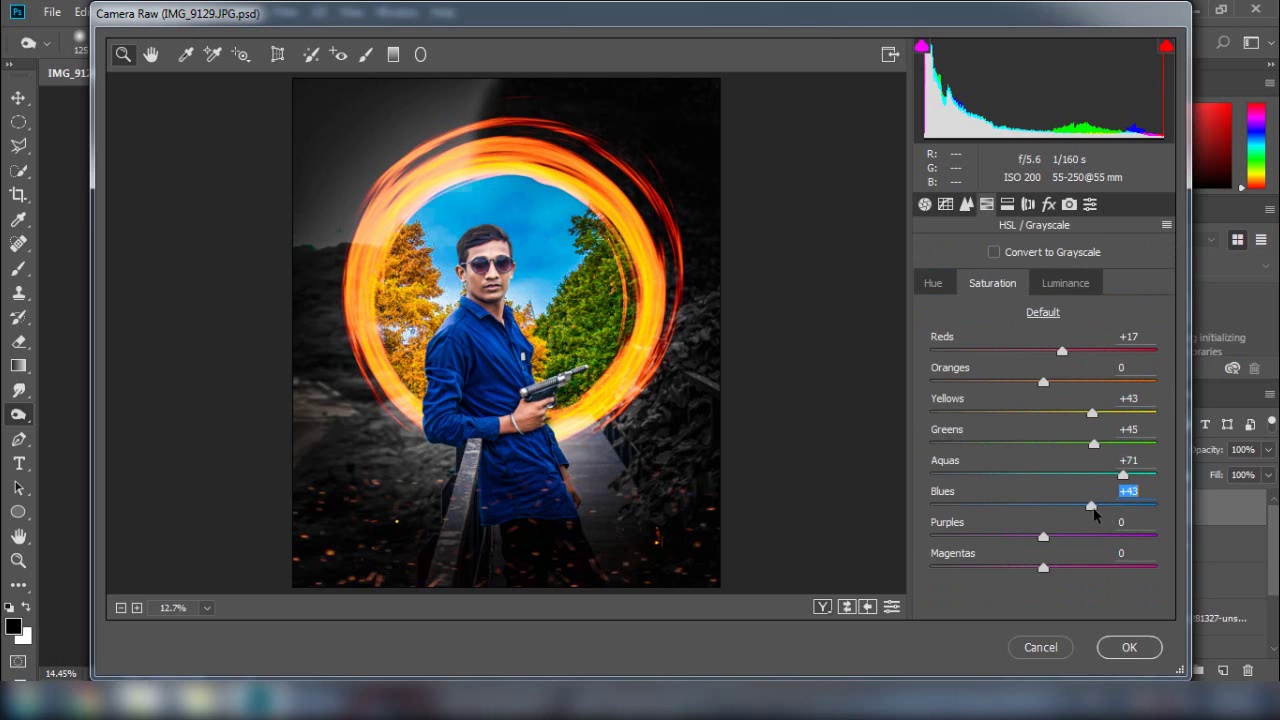
pyautogui.click(1129, 648)
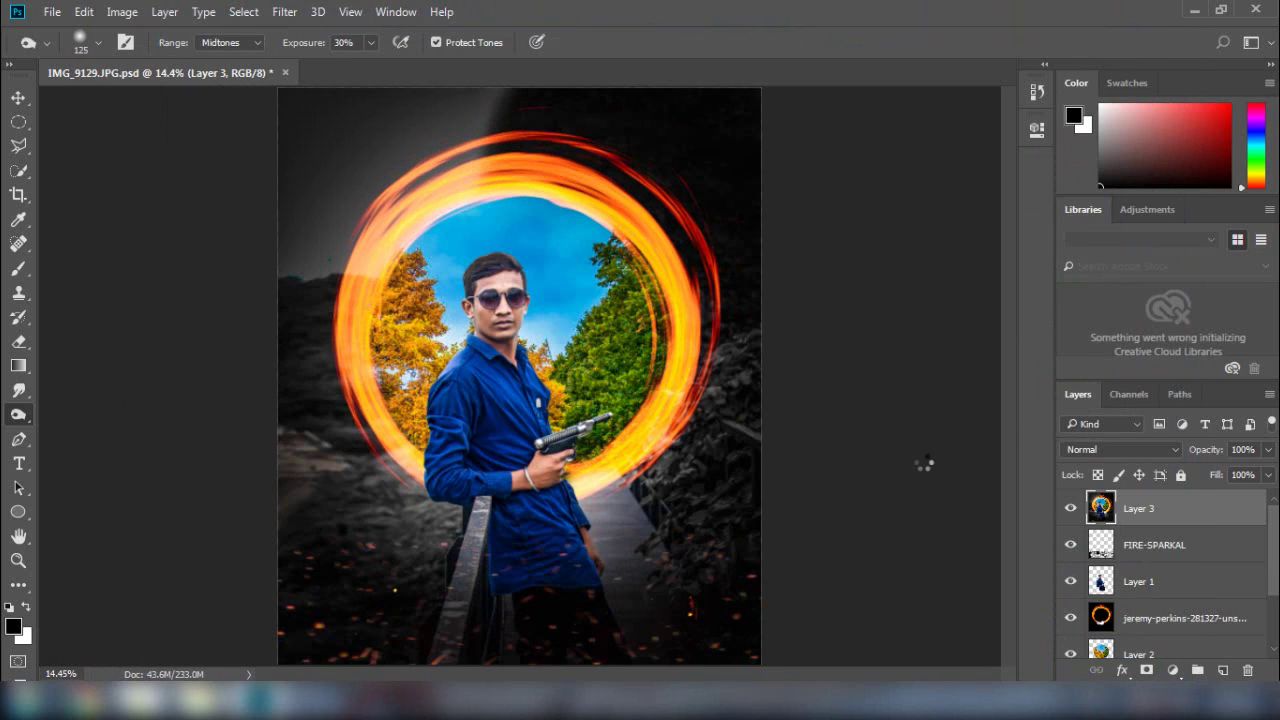
pyautogui.hotkey('ctrl', 's')
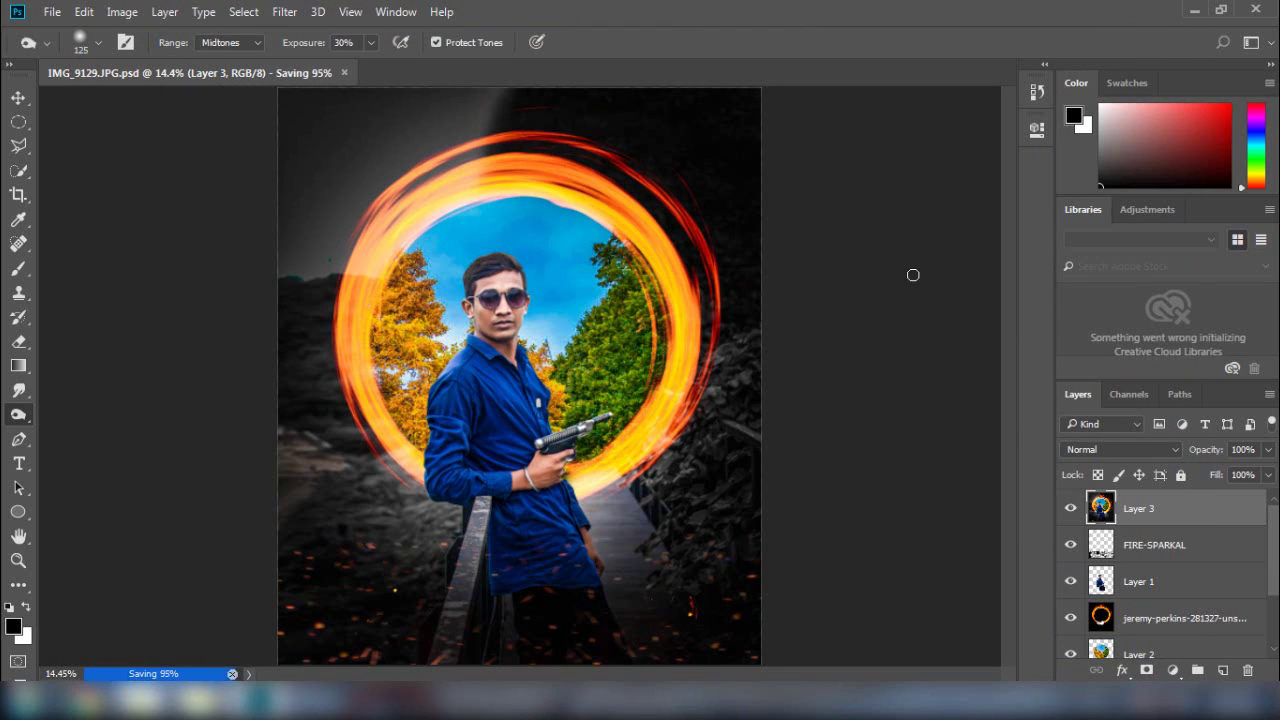
# Step: Place the LOGO PNG image from drive D: as a linked layer above Layer 3
pyautogui.click(51, 12)
pyautogui.click(88, 357)
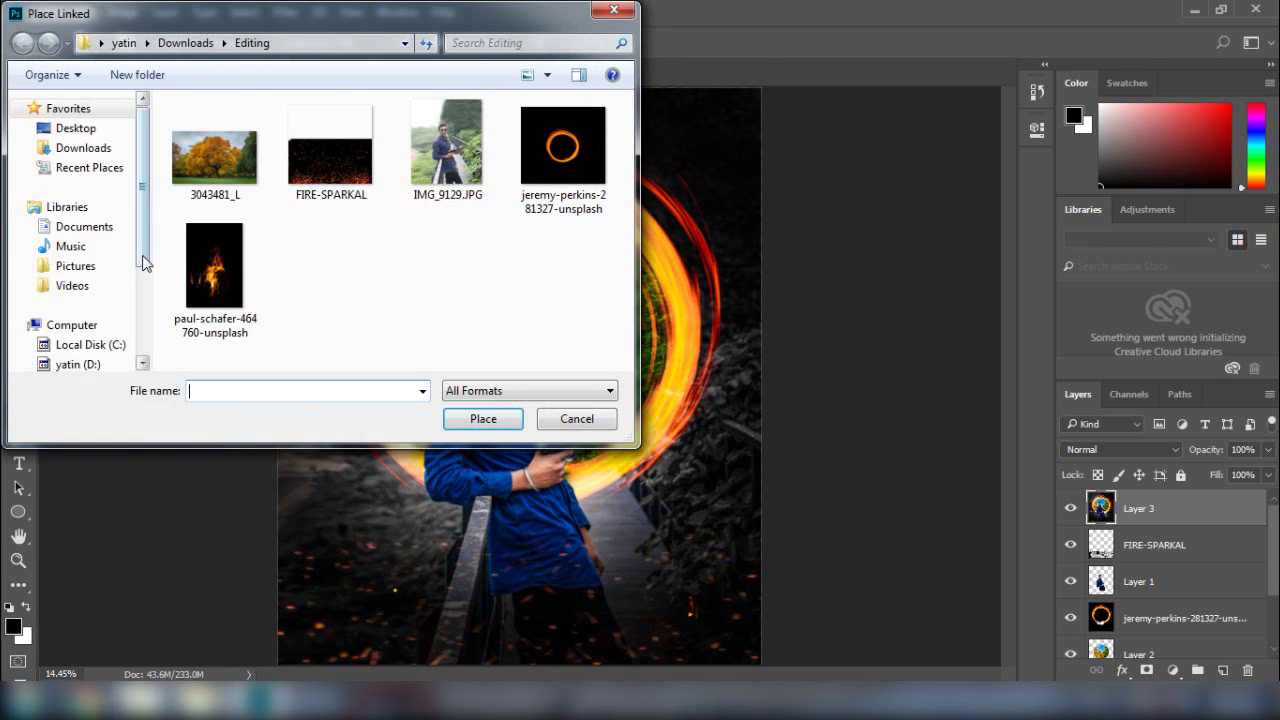
pyautogui.click(78, 297)
pyautogui.click(206, 206)
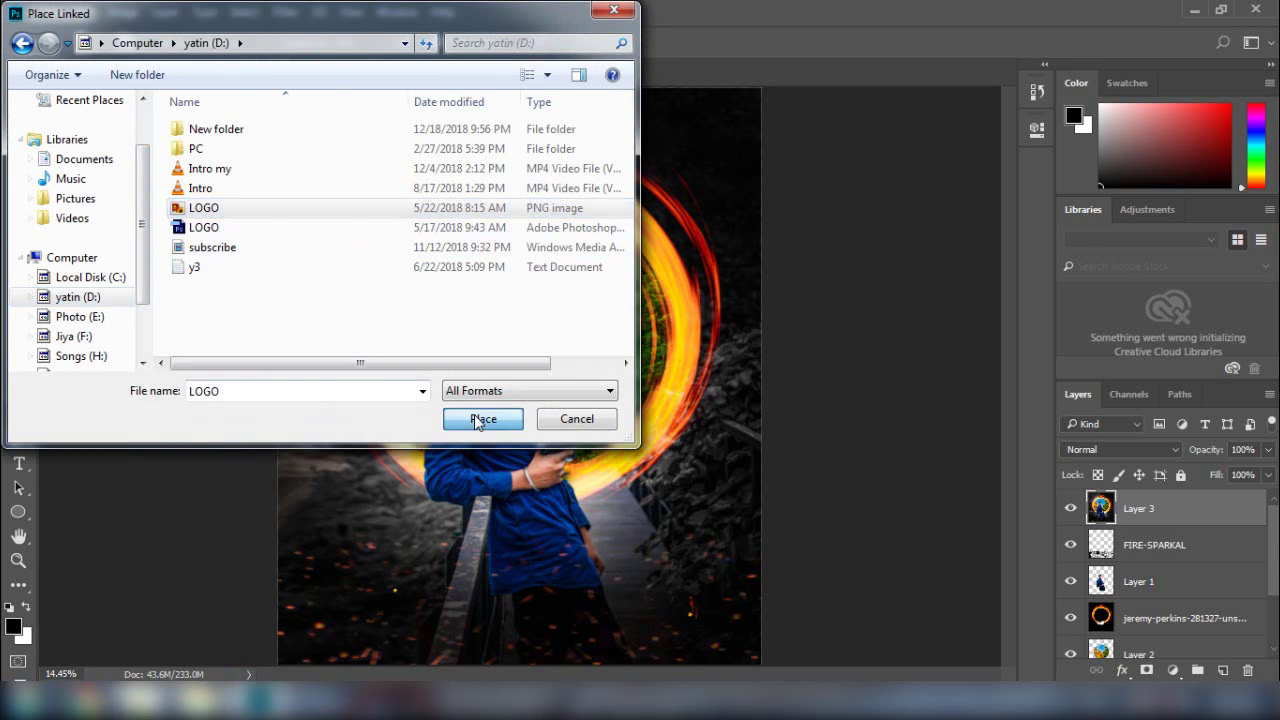
pyautogui.click(483, 418)
# Step: Position the logo in the upper-right corner of the portrait, commit its placement and save the document
pyautogui.moveTo(592, 449); pyautogui.dragTo(746, 140)
pyautogui.press('Return')
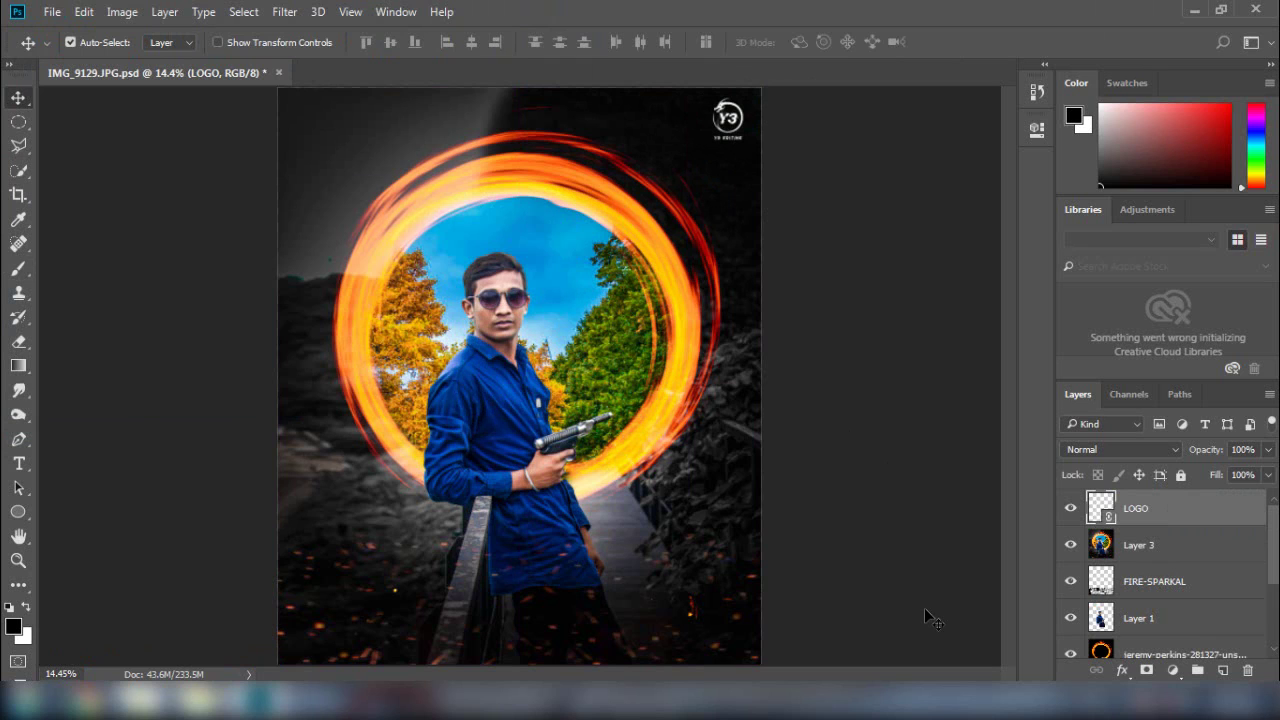
pyautogui.hotkey('ctrl', 's')
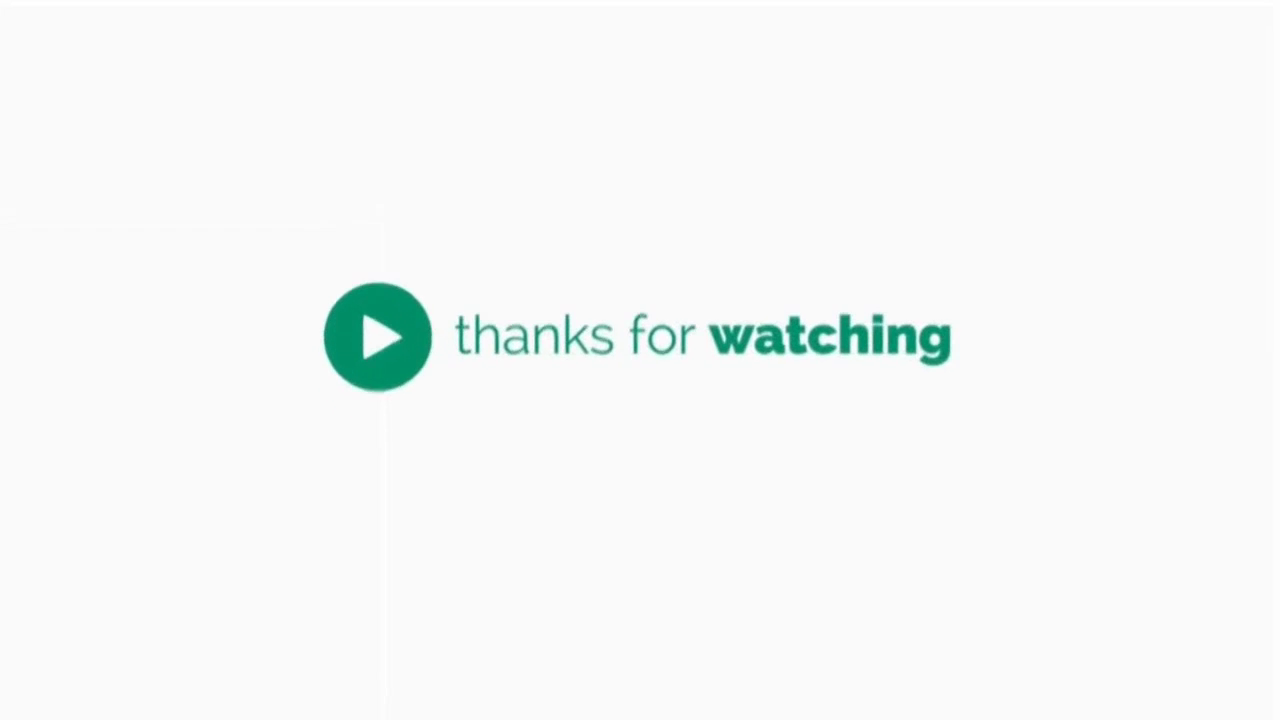